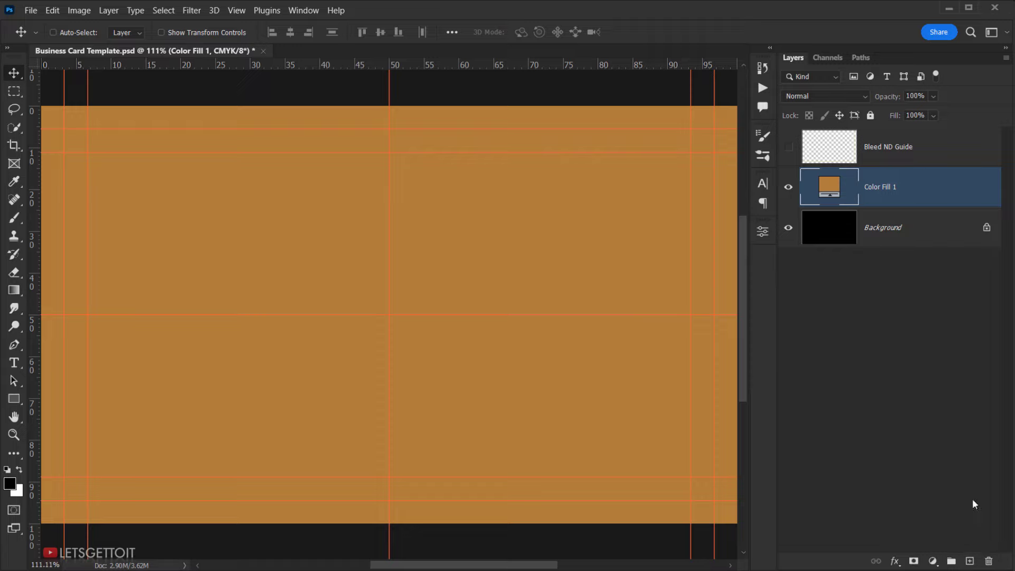
Rename the orange color fill layer as Bg and delete the black Background layer
double_click(884, 189)
text(Bo)
key(Return)
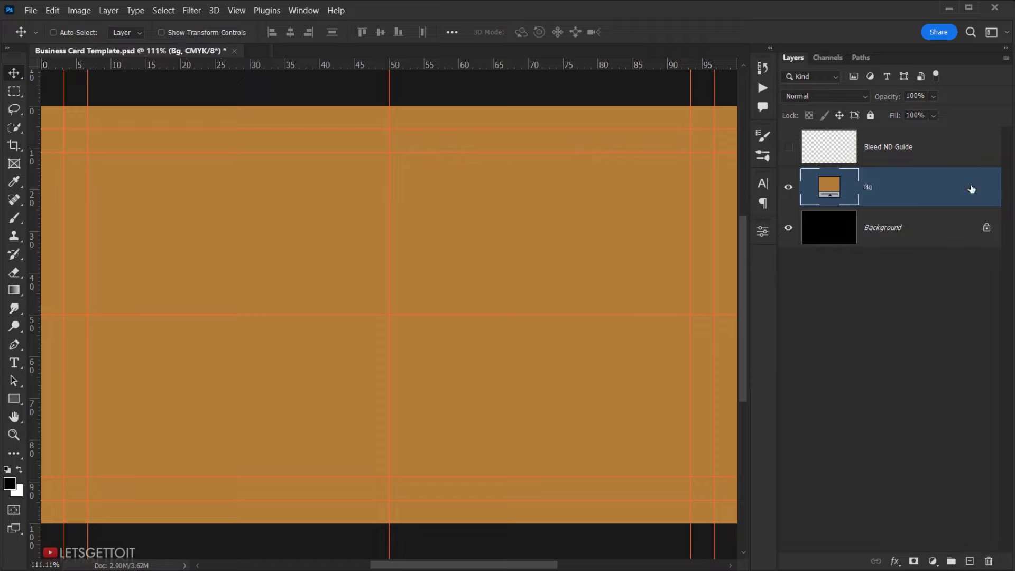
drag(933, 227, 988, 560)
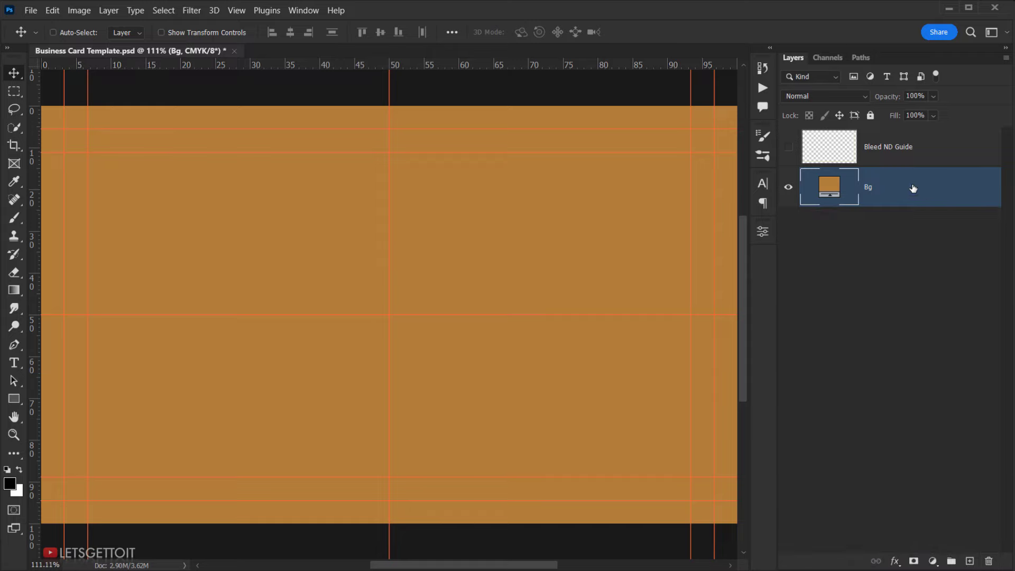
Add a pattern fill layer above Bg using the Bc Pat BG pattern at 7% scale
click(934, 561)
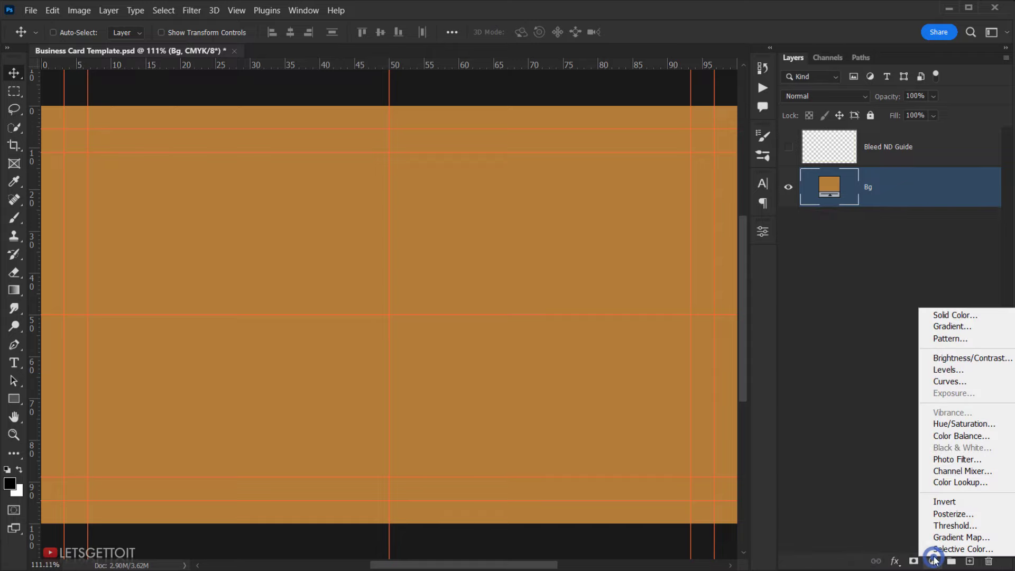
click(975, 338)
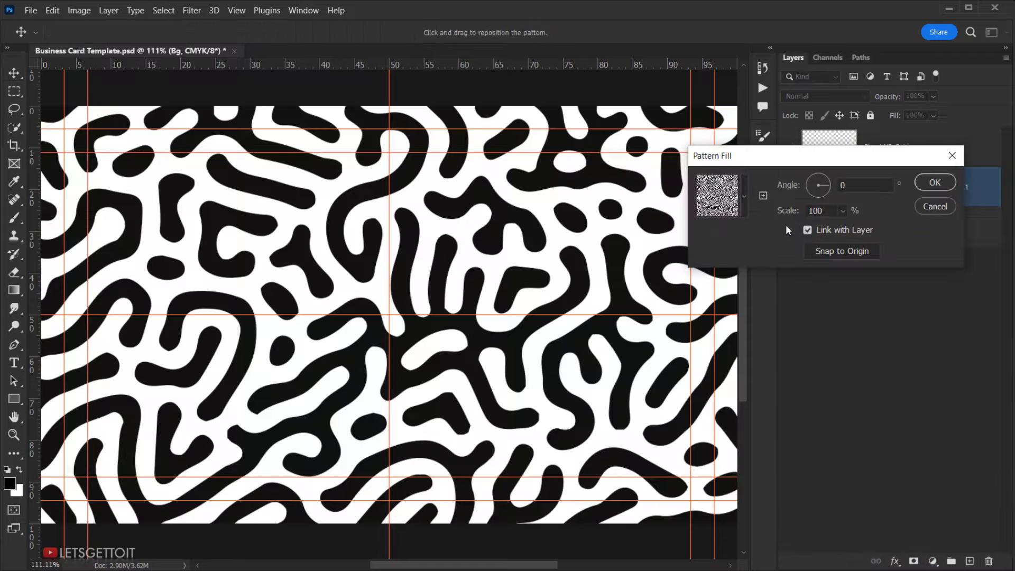
click(745, 195)
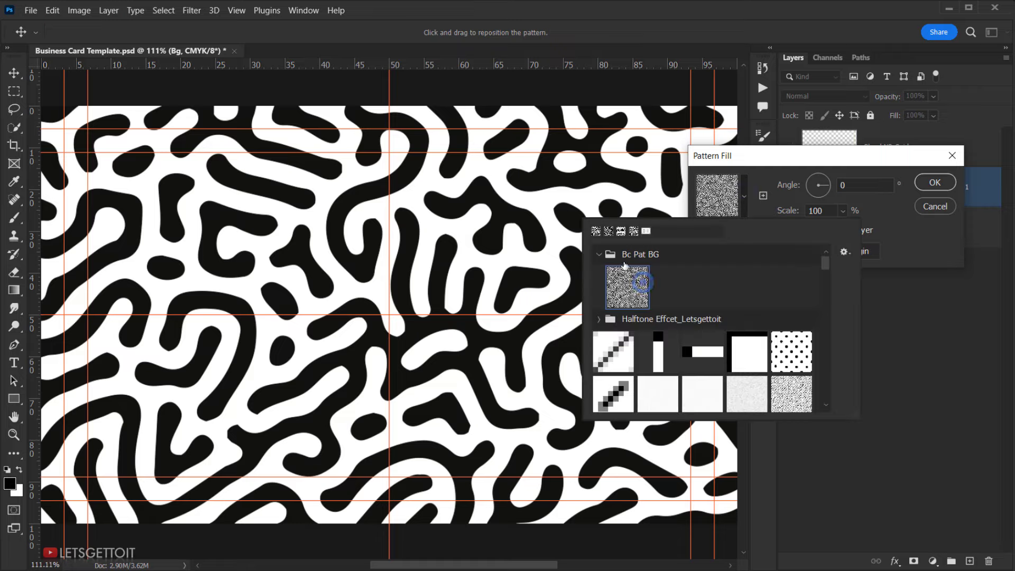
click(880, 209)
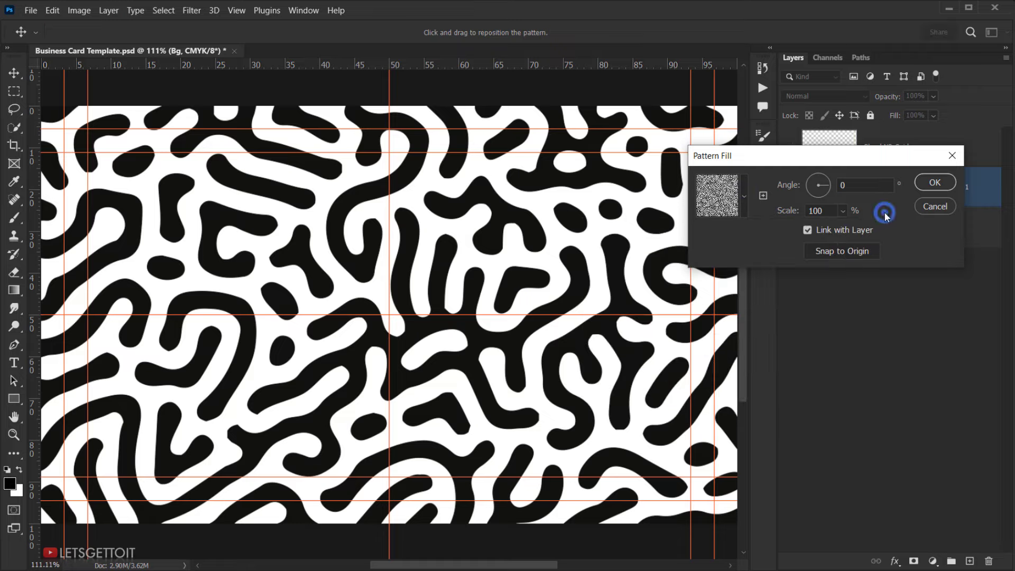
click(789, 214)
text(7)
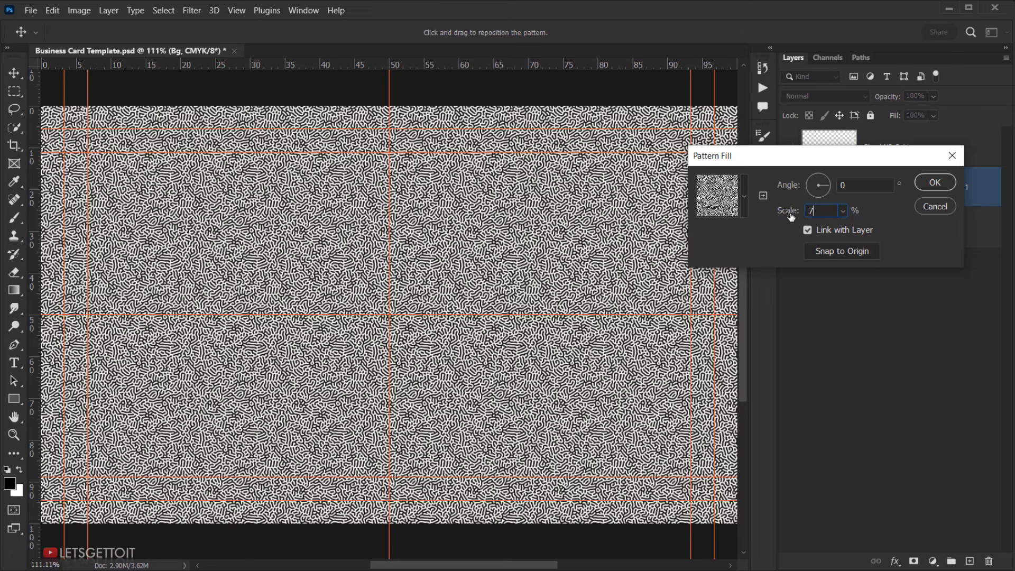
click(937, 183)
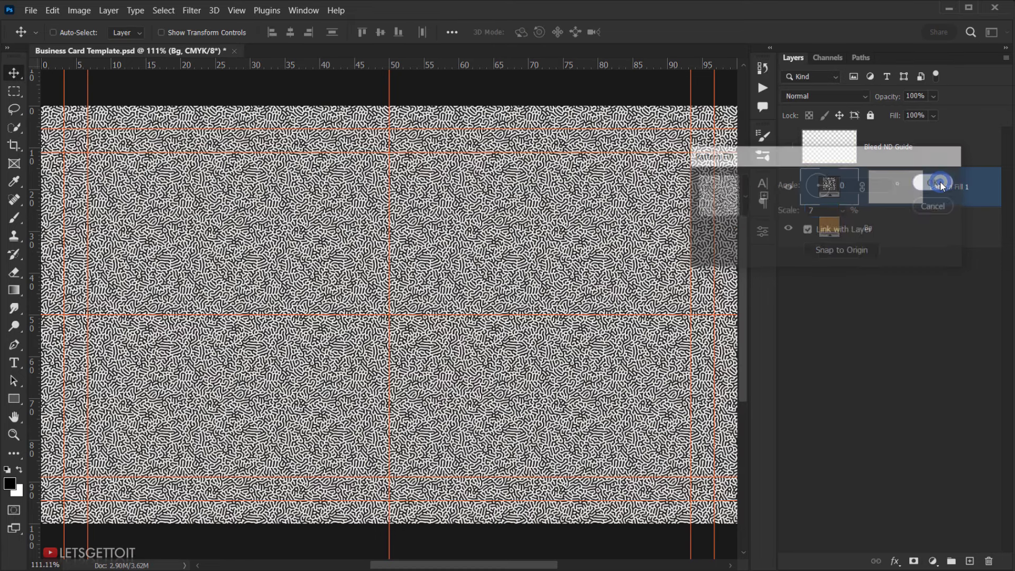
Set the pattern fill layer's blend mode to Linear Burn and its opacity to 15%
click(822, 99)
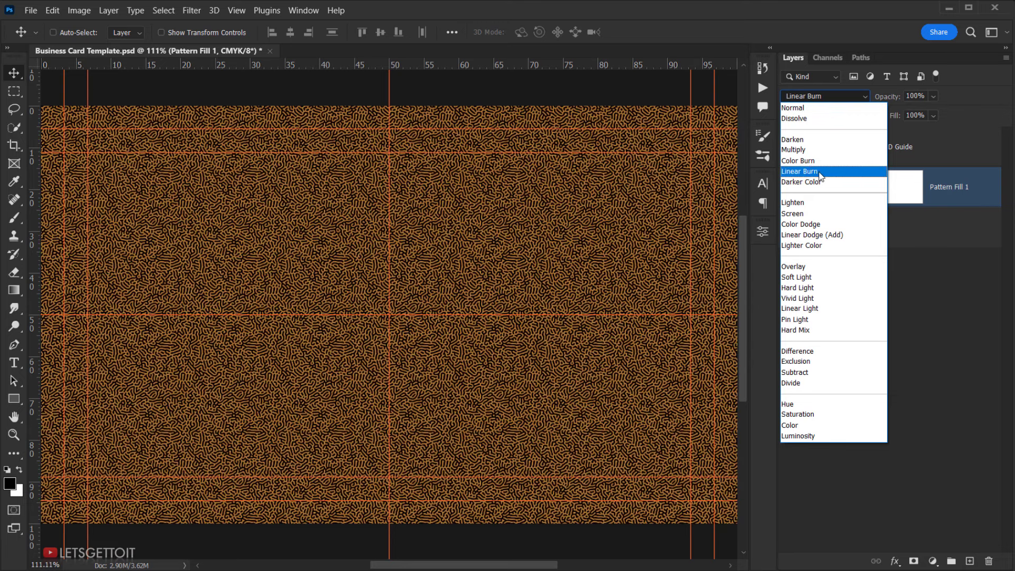
click(819, 173)
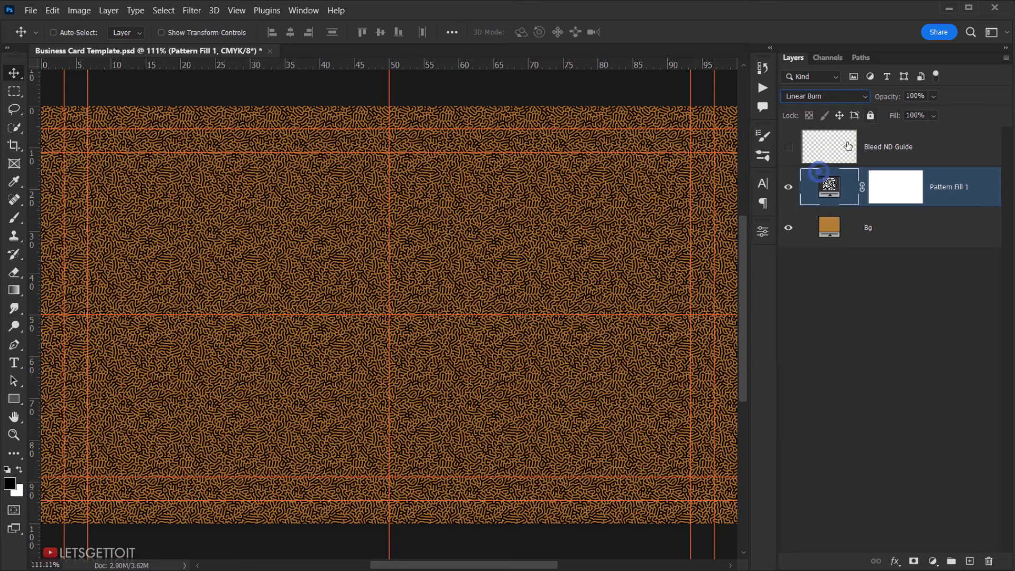
click(917, 96)
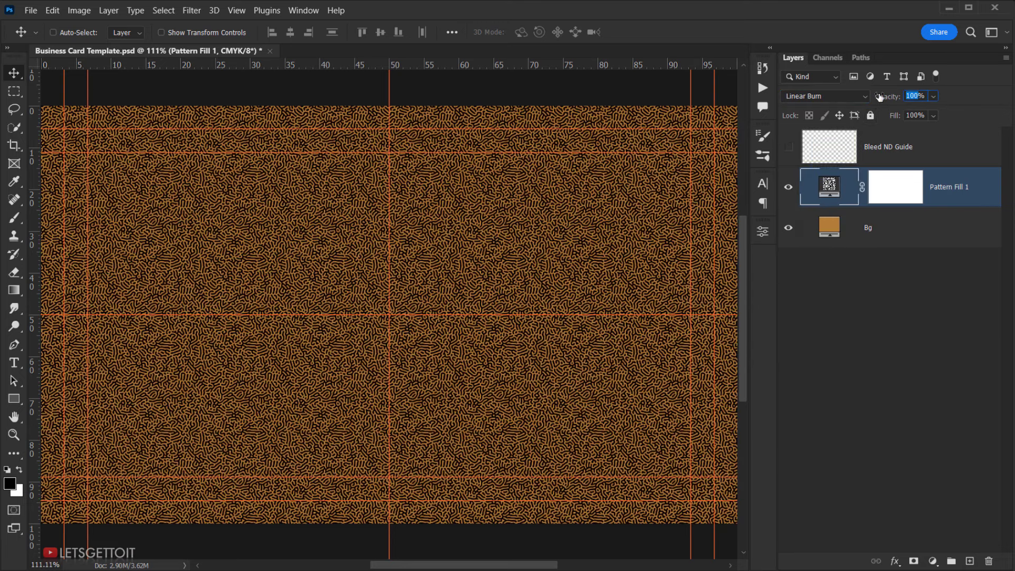
text(15)
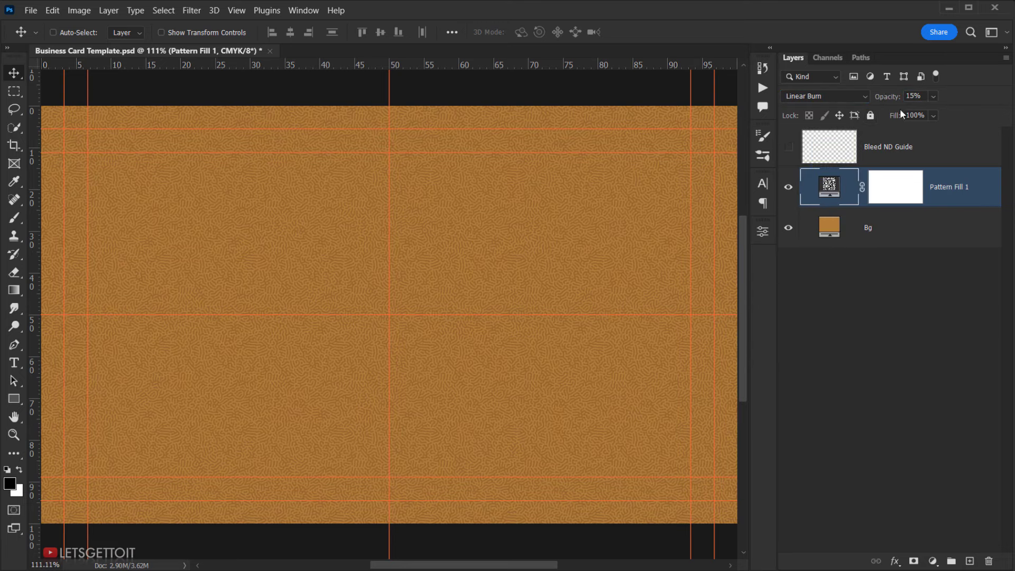
click(962, 181)
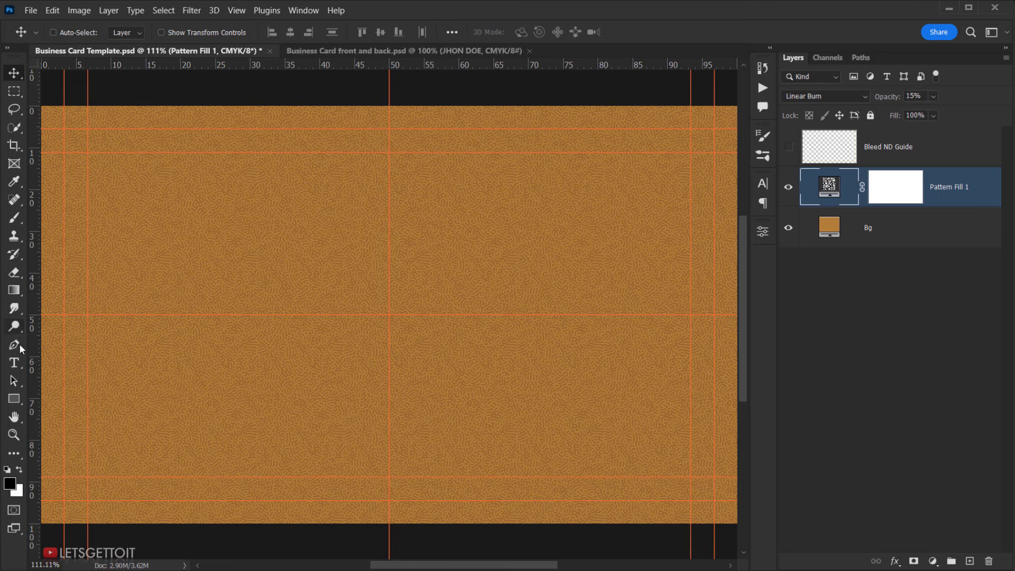
Start a horizontal text layer in the card's upper-left area with the Oswald font in SemiBold
click(14, 363)
click(49, 365)
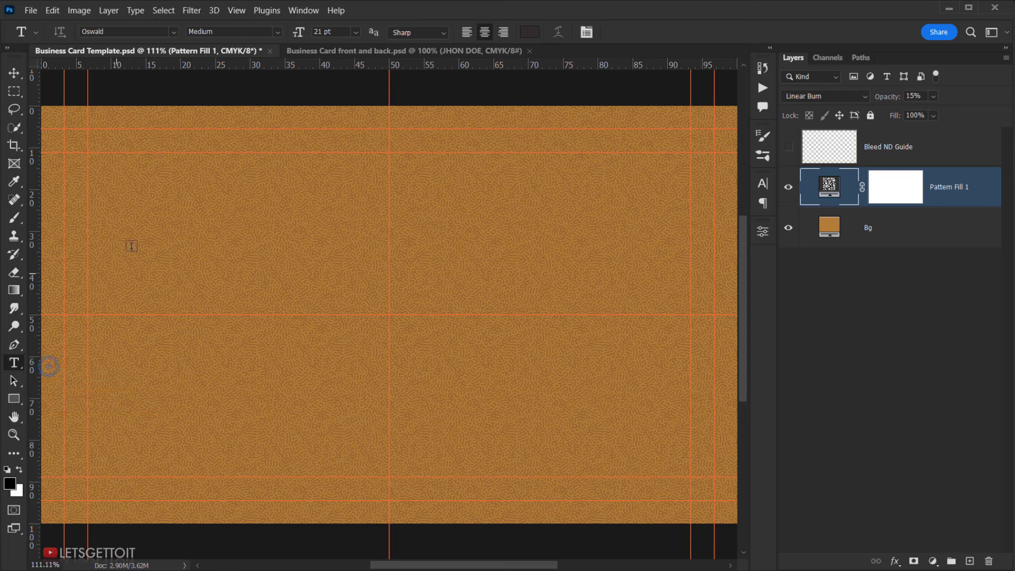
click(138, 206)
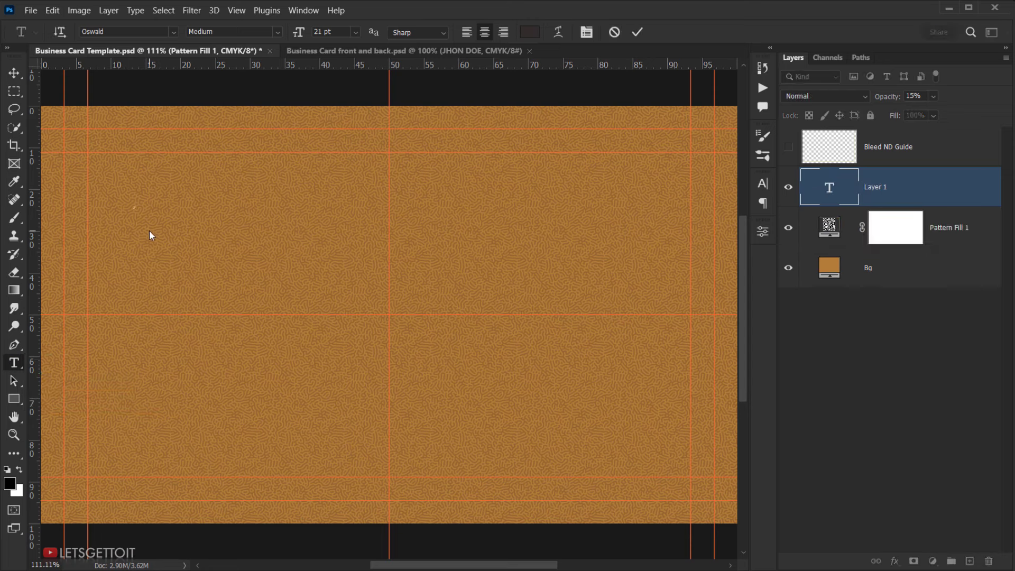
click(321, 32)
click(173, 32)
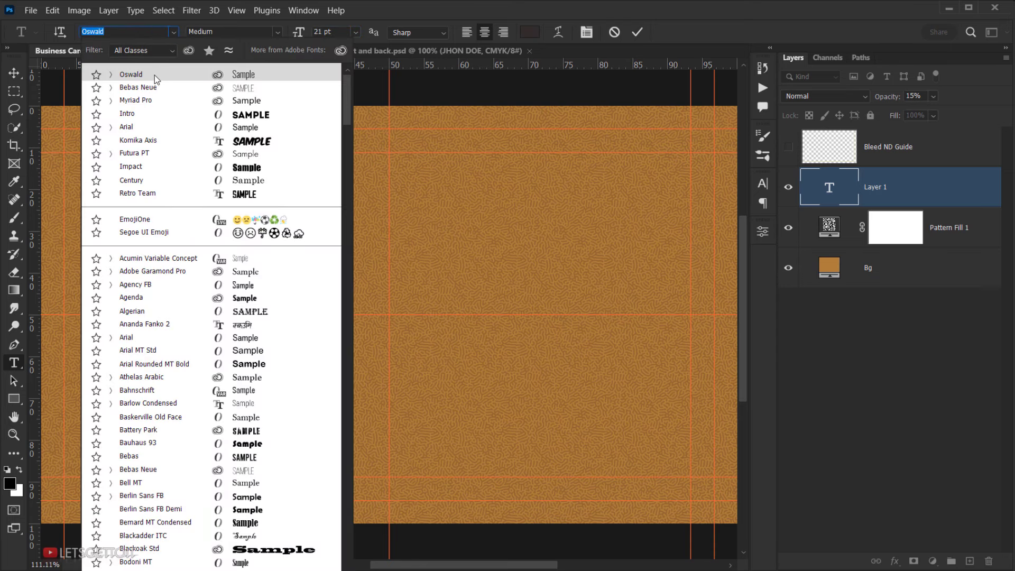
click(155, 77)
click(274, 32)
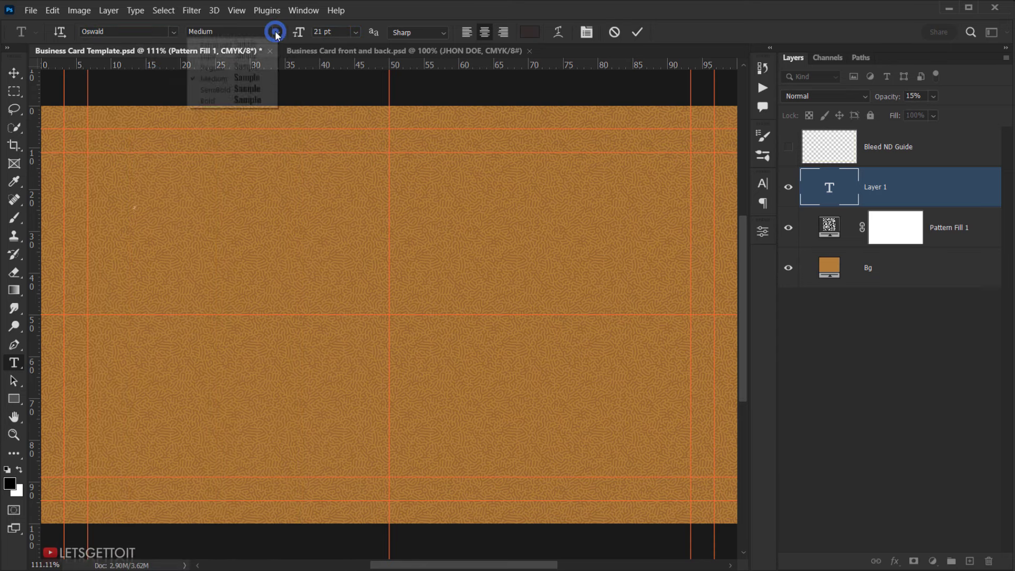
click(239, 90)
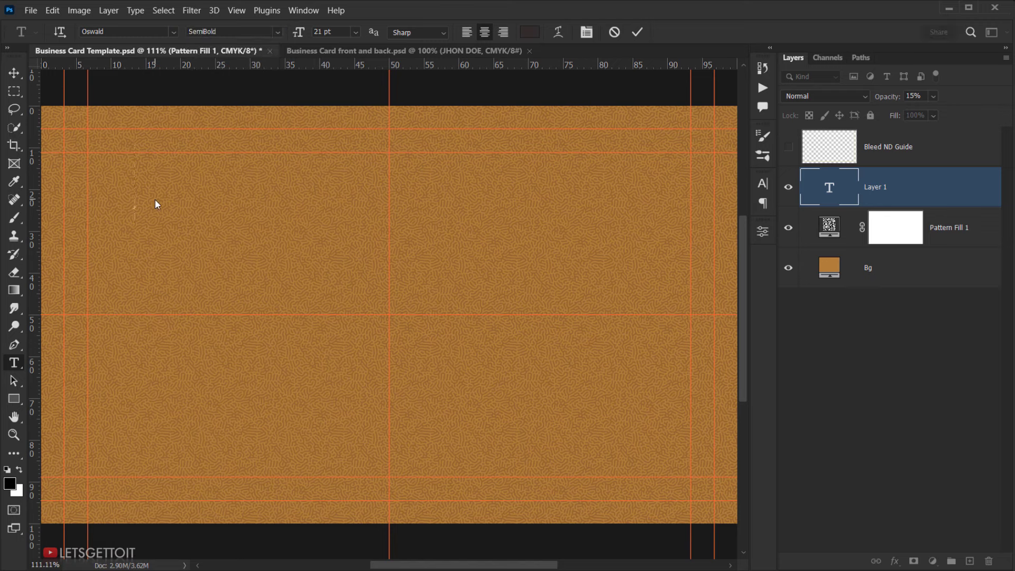
Enter the cardholder's full name in capitals and move it inside the card's upper-left guides
text(JHON)
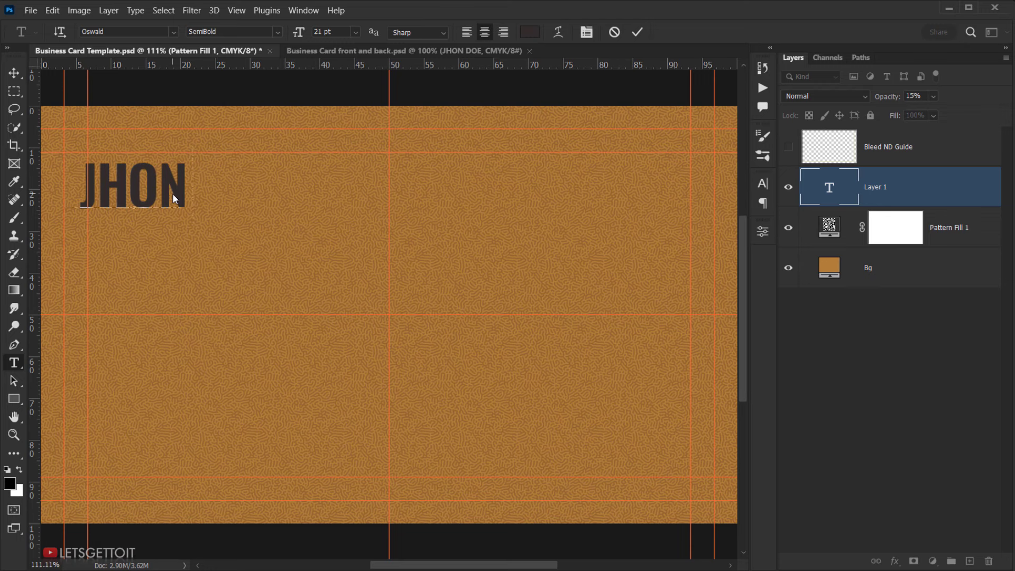
text( DOE)
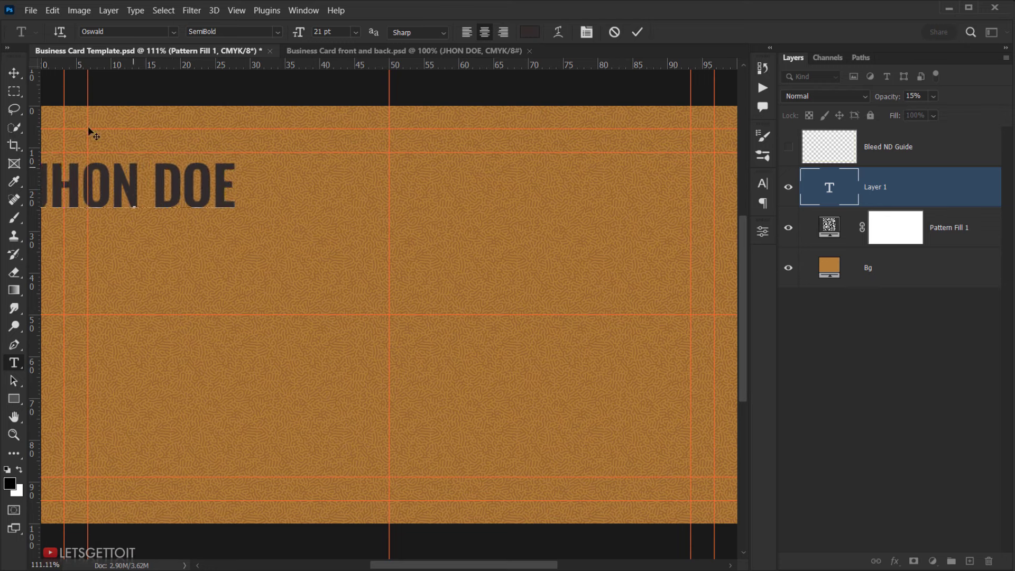
click(14, 72)
click(123, 192)
drag(134, 197, 219, 182)
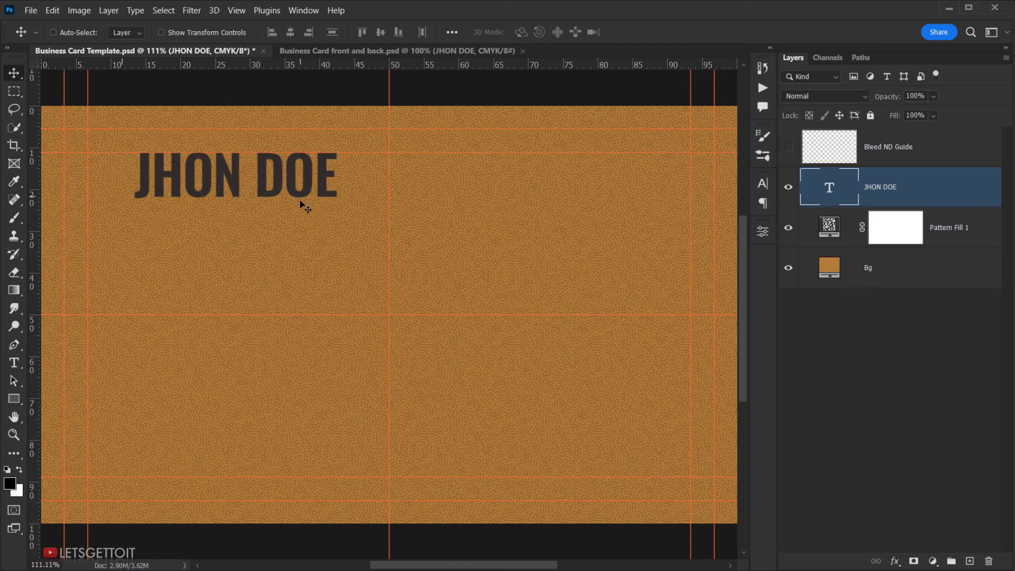
Recolor the name text to a neutral near-black with 0% saturation and 10% brightness, and nudge it slightly down and left
double_click(852, 192)
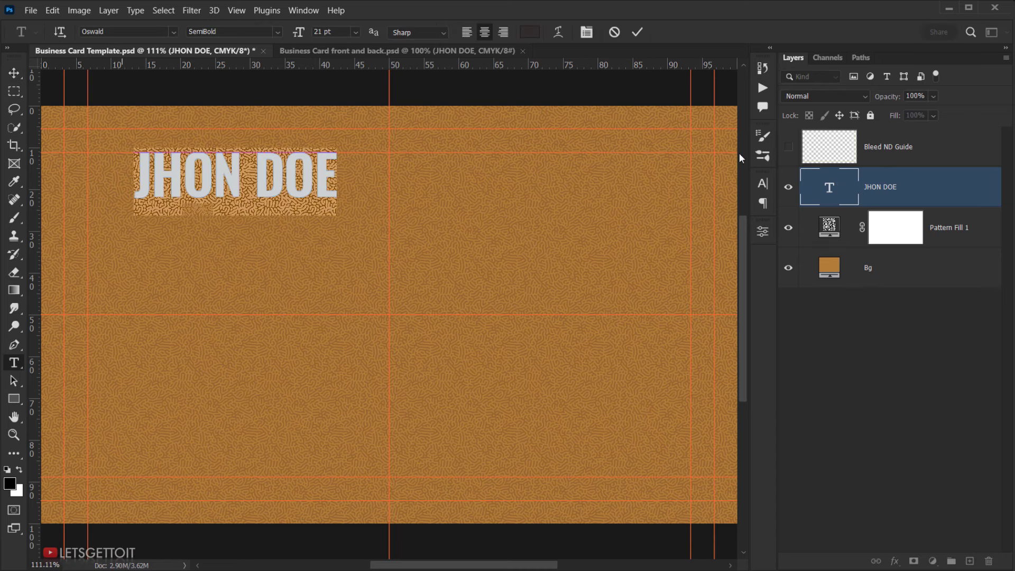
click(537, 33)
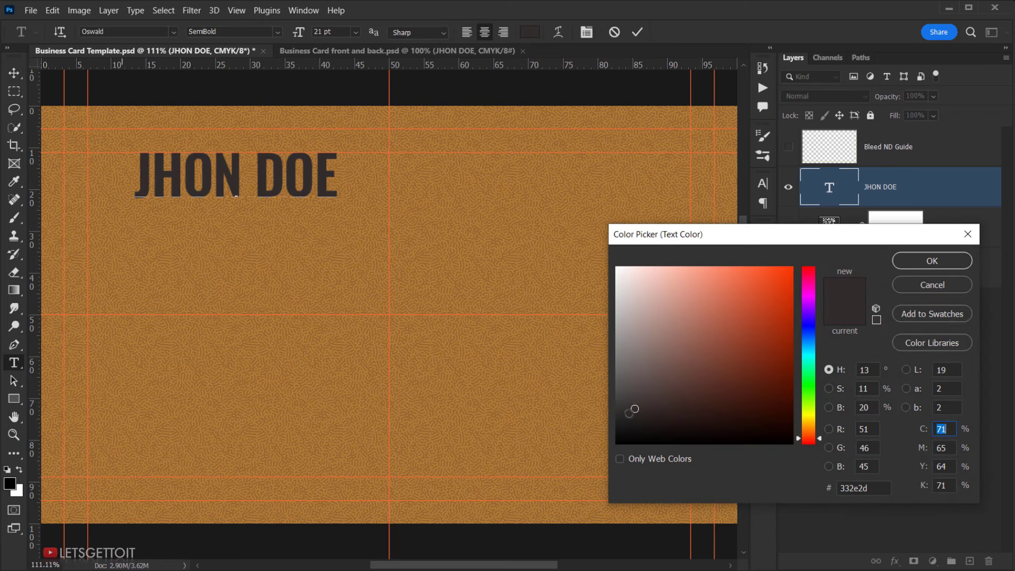
drag(630, 412, 615, 421)
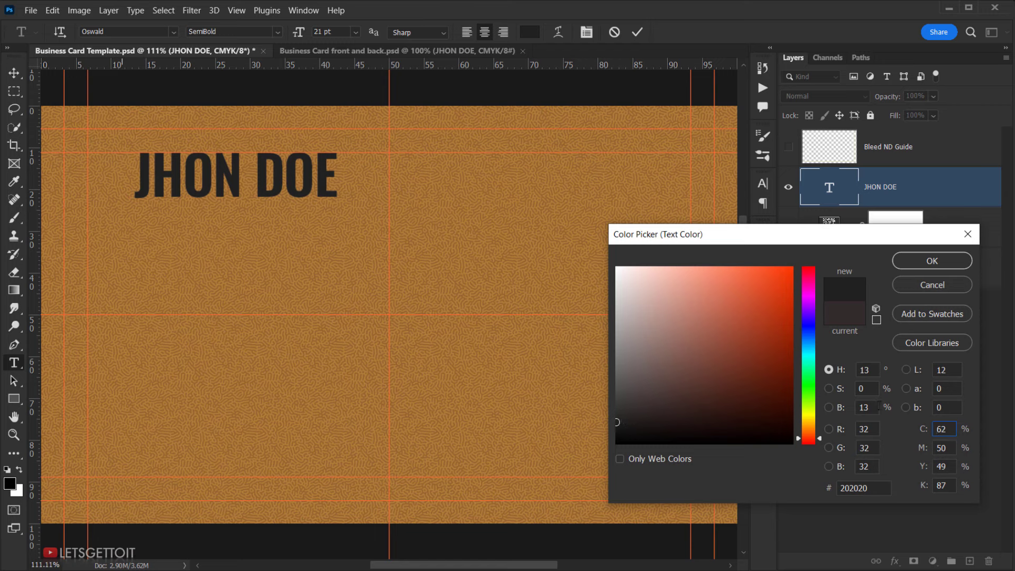
double_click(867, 407)
text(10)
click(953, 262)
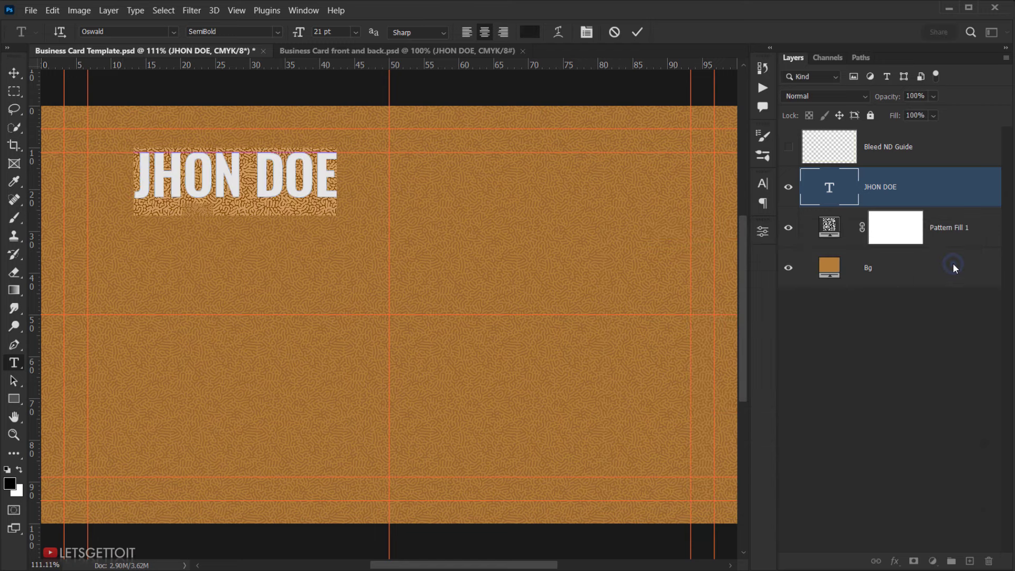
click(638, 31)
key(v)
drag(249, 180, 246, 185)
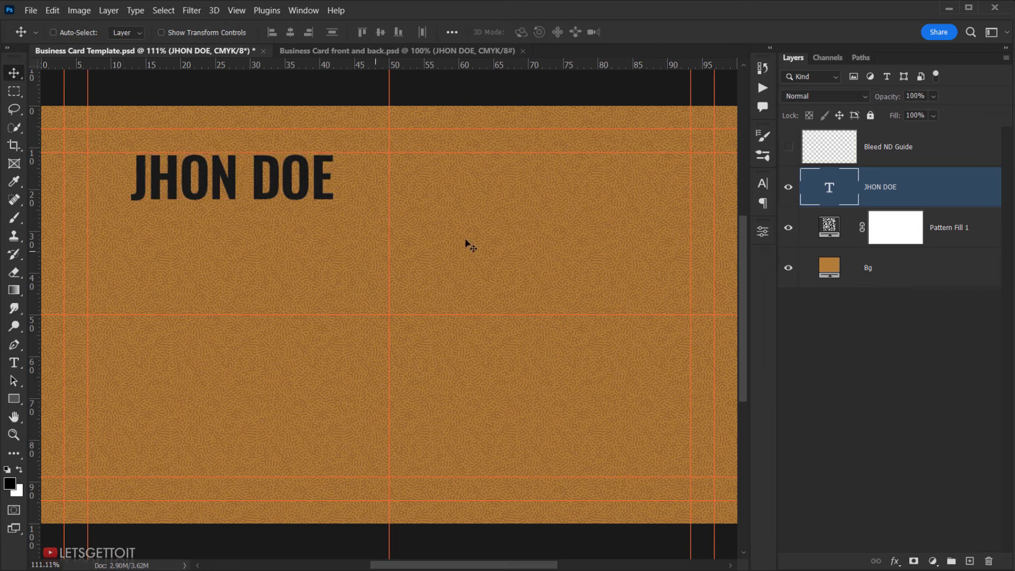
Add a drop shadow to the name text with Normal blend mode and the color b47e39 sampled from the card background
click(894, 562)
click(973, 427)
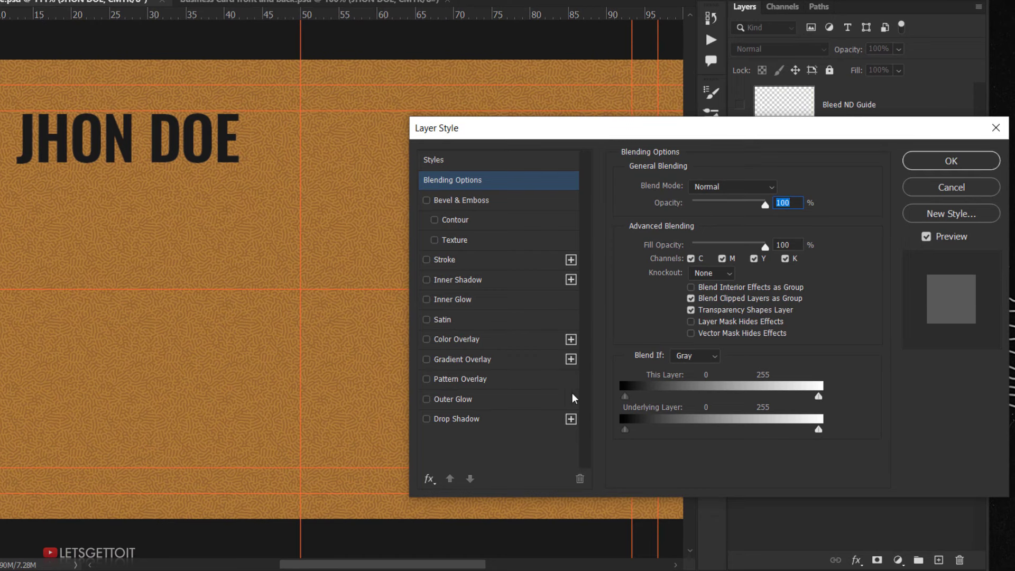
click(464, 421)
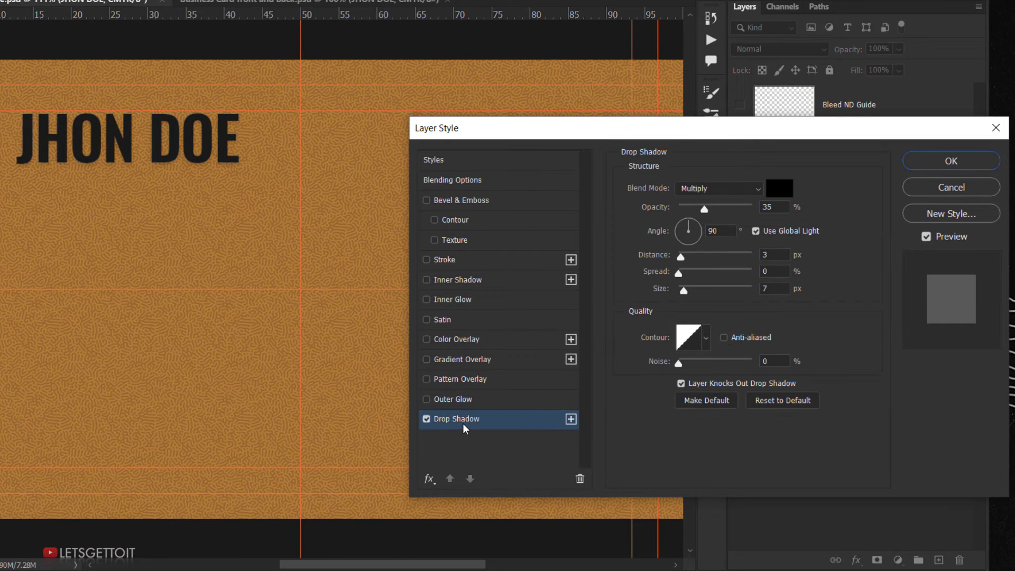
click(719, 187)
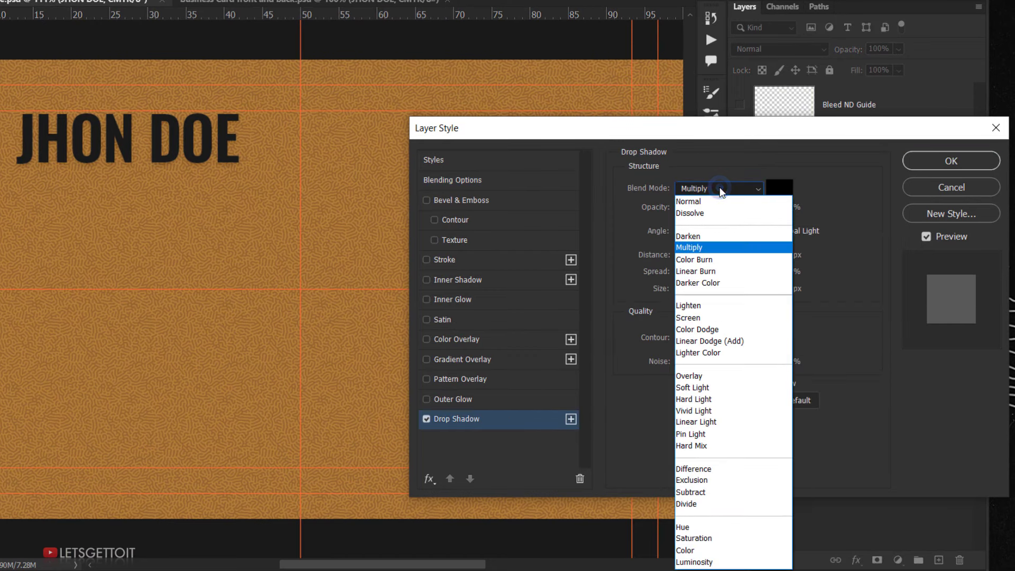
click(716, 201)
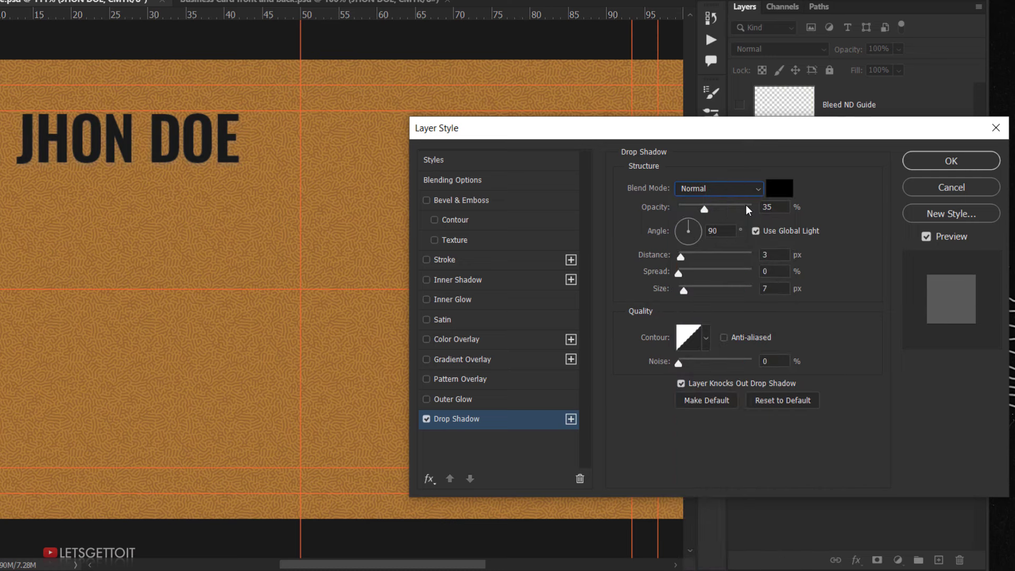
click(787, 193)
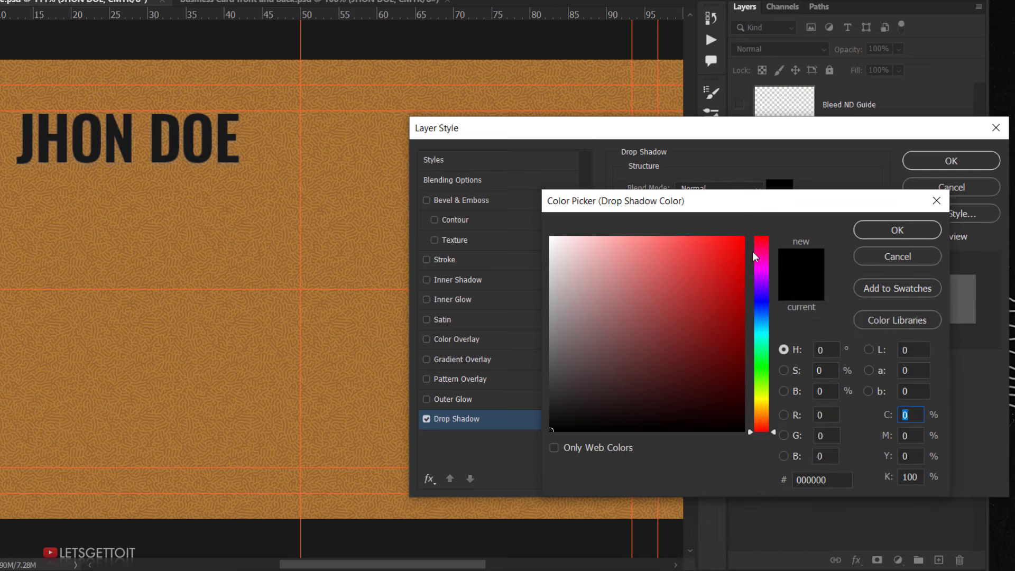
click(278, 136)
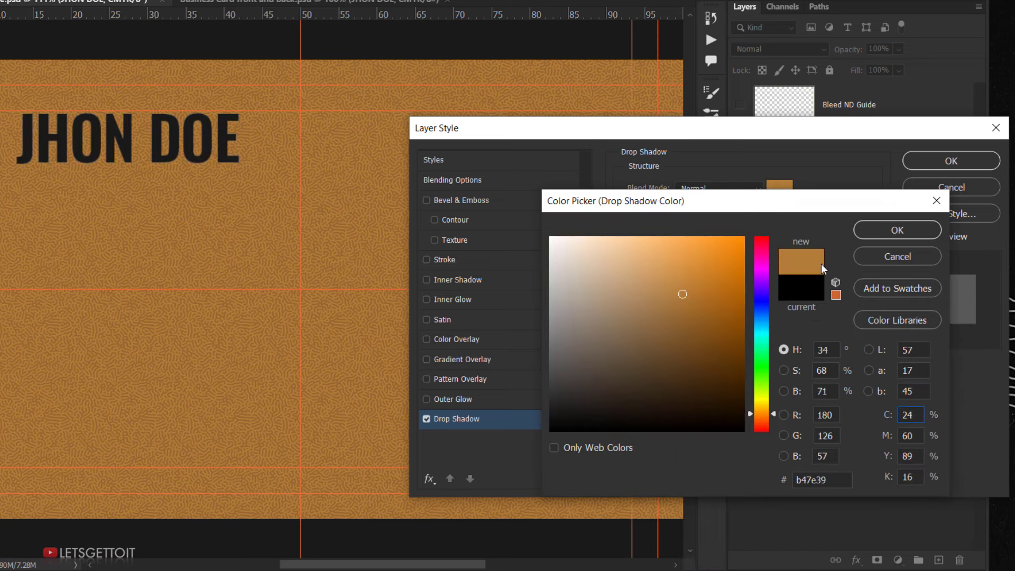
click(899, 230)
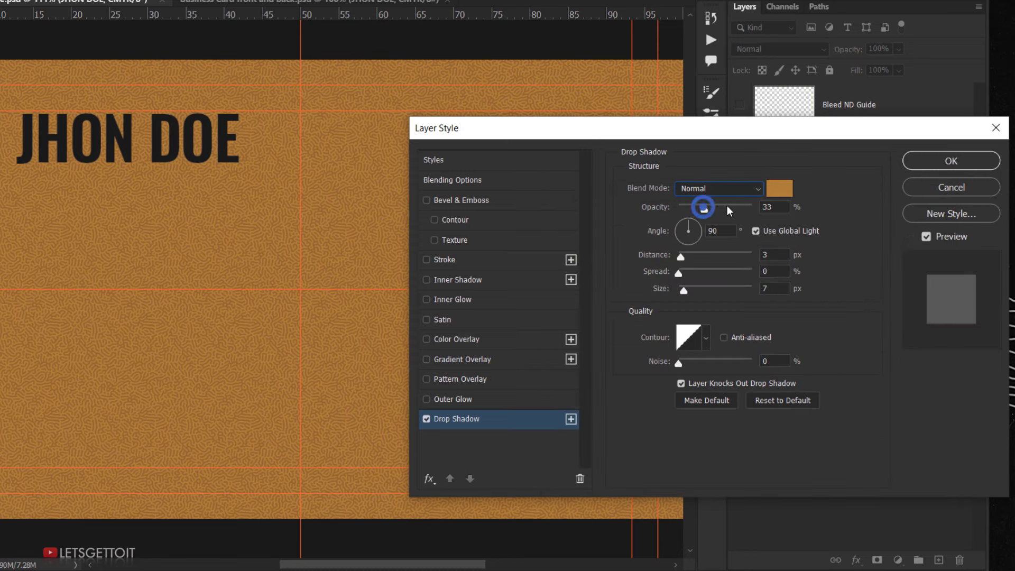
Set the drop shadow's opacity to 100%, distance to 1 px and size to 0 px
double_click(768, 207)
text(100)
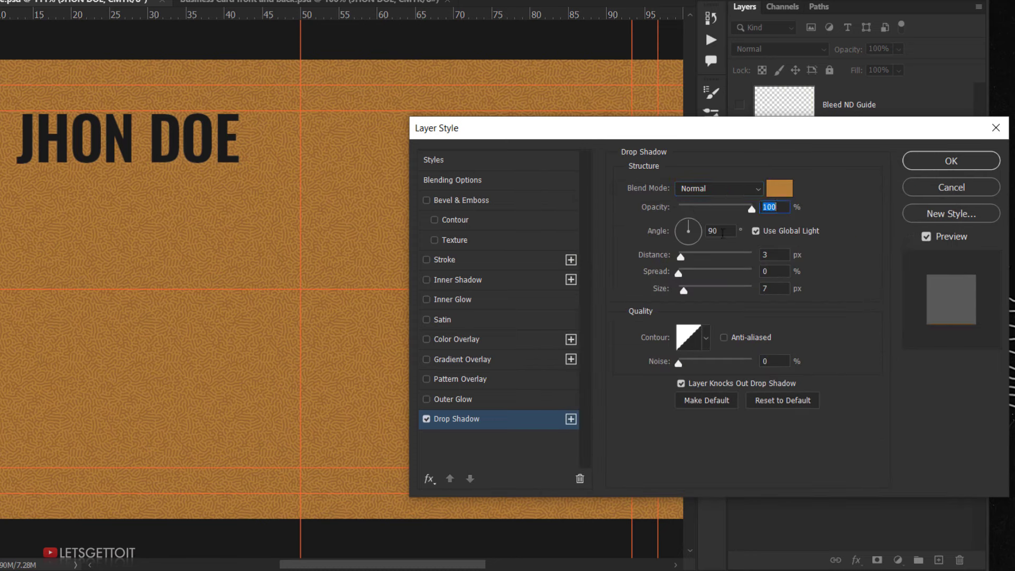
double_click(774, 255)
double_click(776, 288)
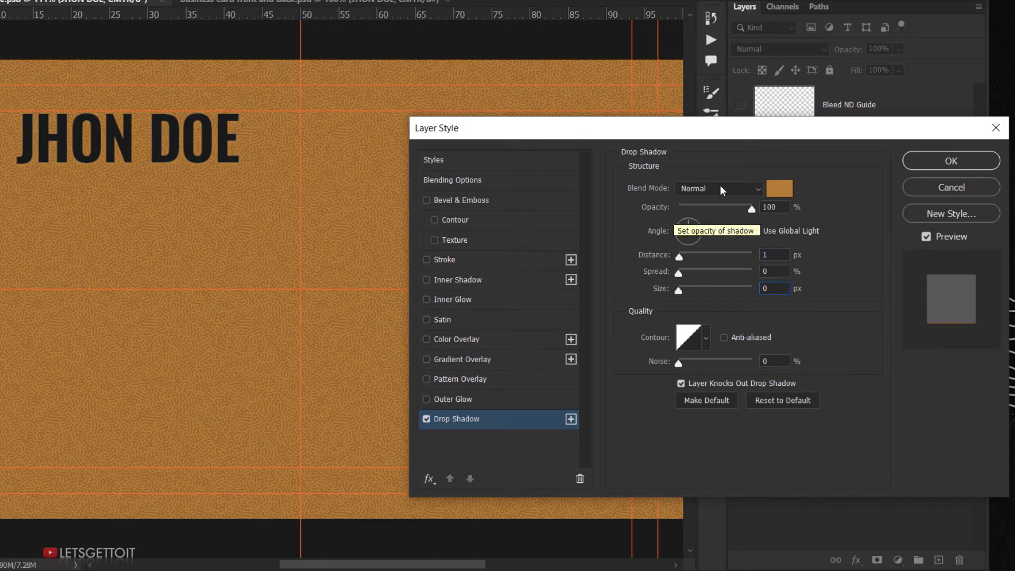
Change the name text's drop shadow to Screen blend mode at 70% opacity, turn off Use Global Light, and apply the style
click(741, 185)
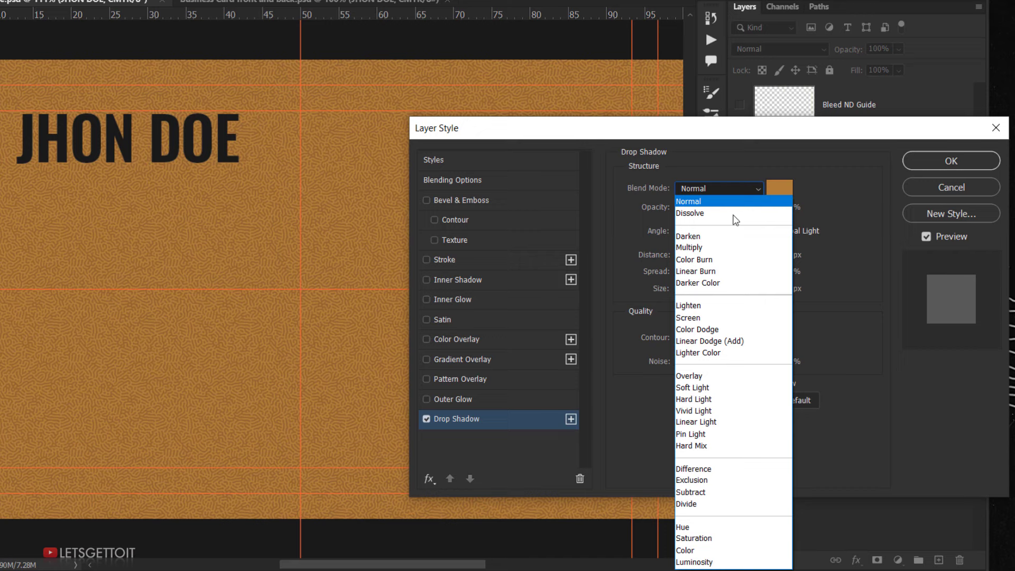
click(697, 317)
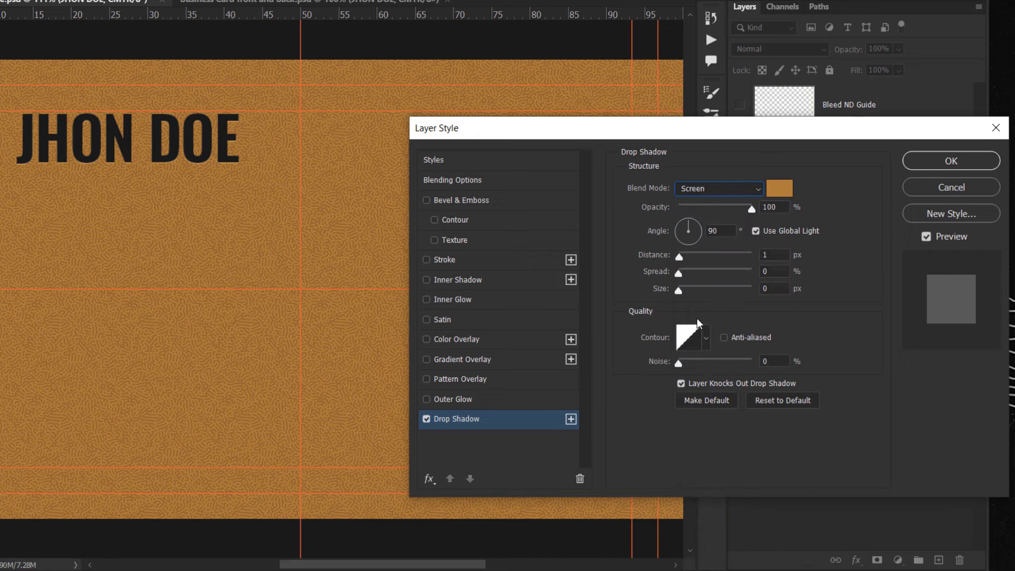
double_click(772, 207)
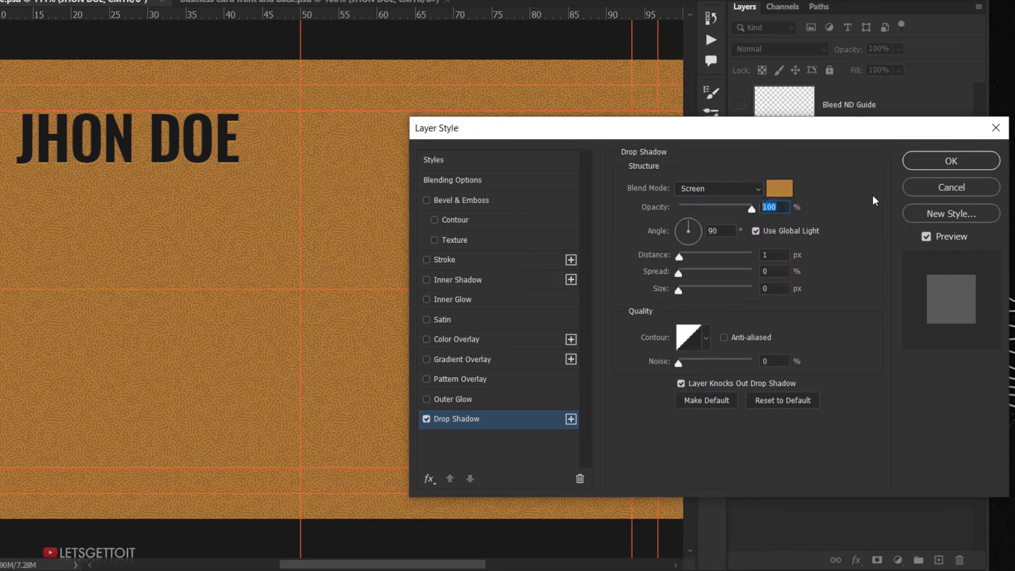
text(70)
click(757, 233)
click(945, 157)
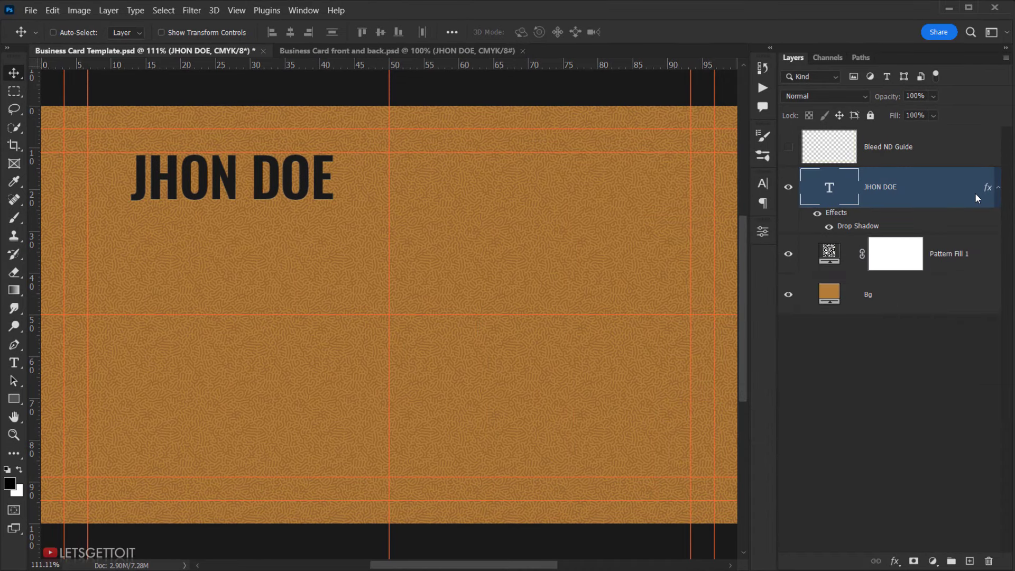
Duplicate the name text layer, move the copy directly below the original, and replace its text with Designer
click(997, 188)
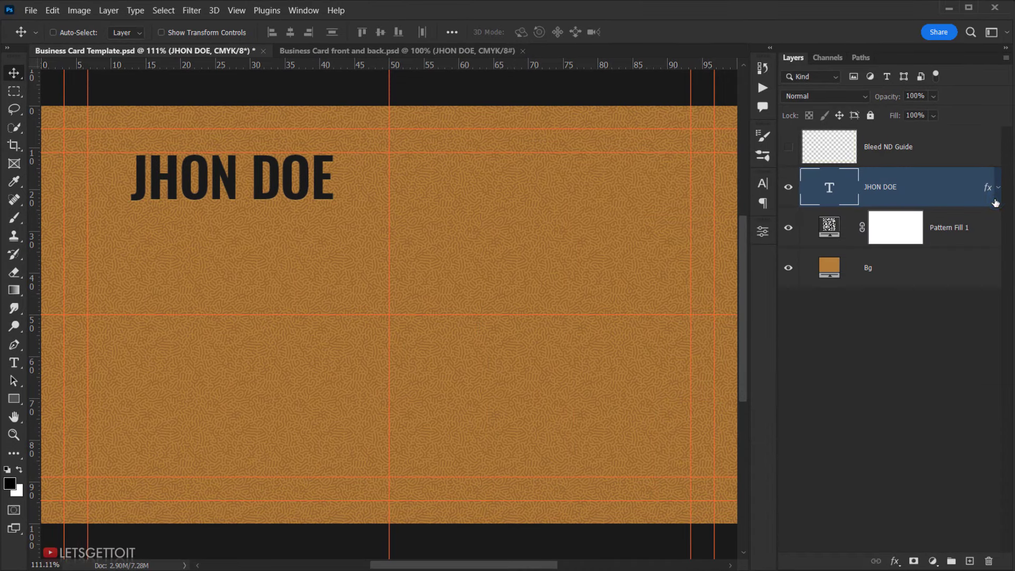
drag(973, 197, 969, 561)
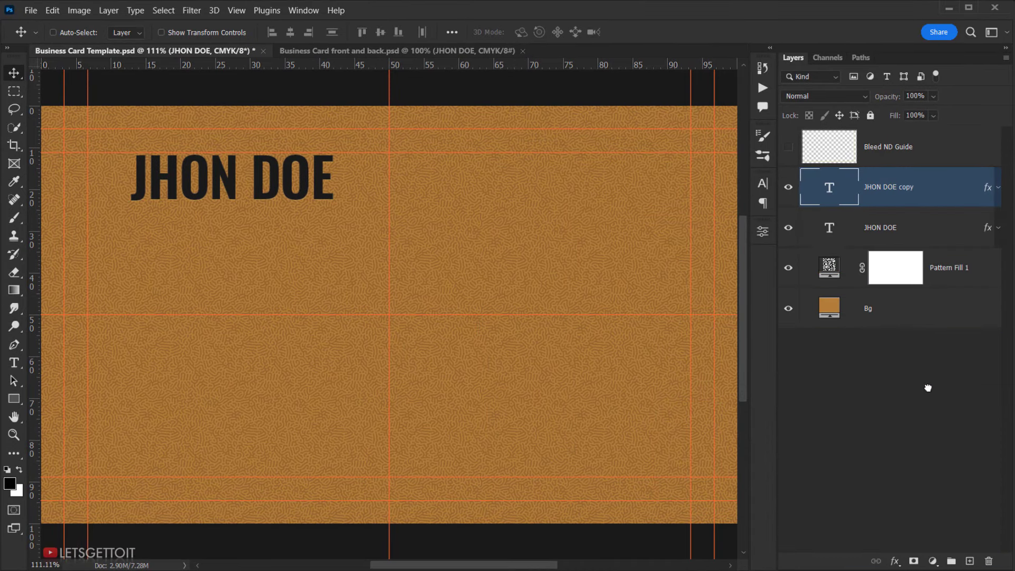
drag(316, 193, 305, 248)
double_click(833, 185)
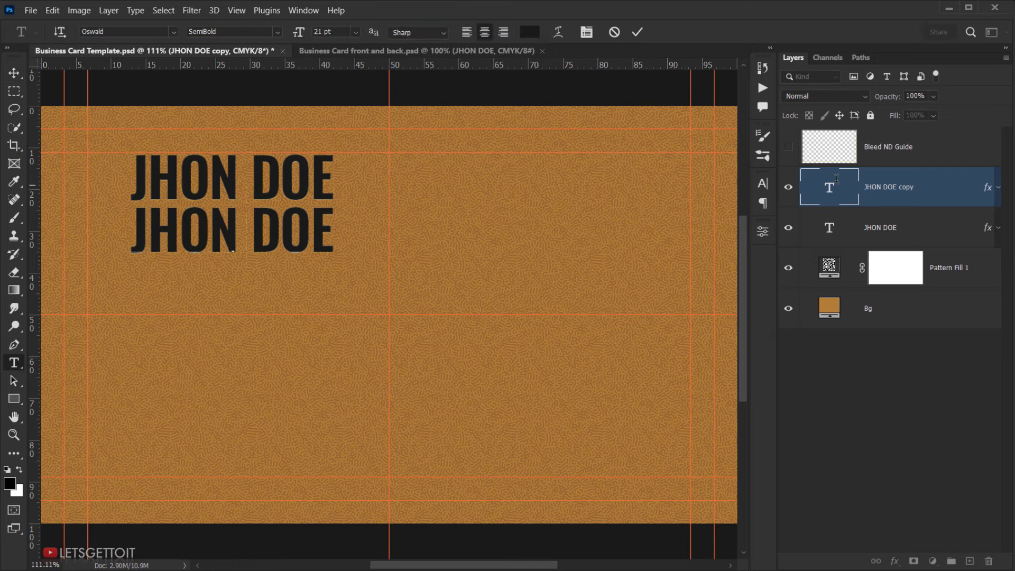
text(Des)
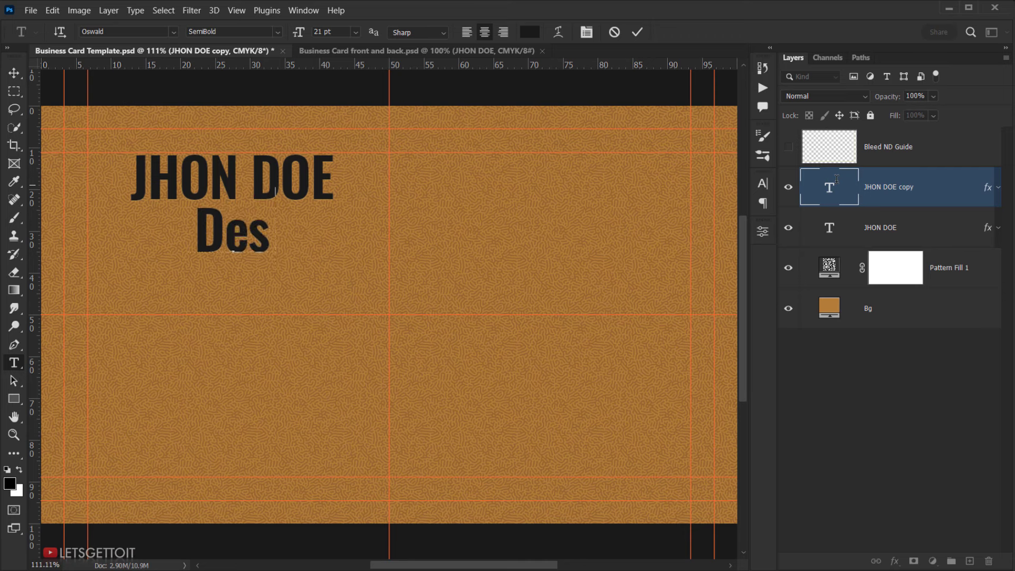
text(igner)
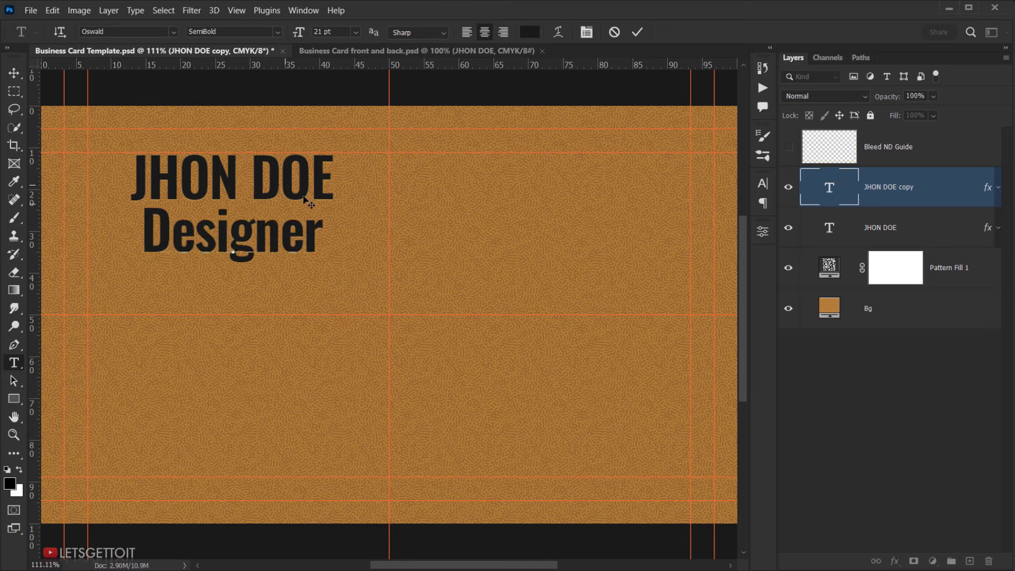
Set the Designer text to the Regular font style and shift it horizontally toward the card's vertical center guide
drag(320, 225, 102, 218)
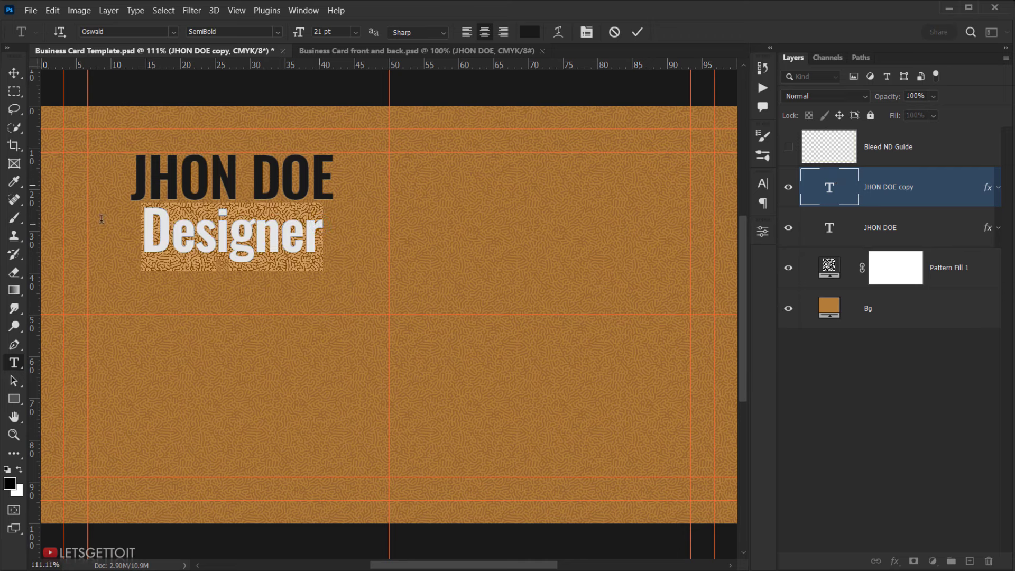
click(281, 31)
click(253, 66)
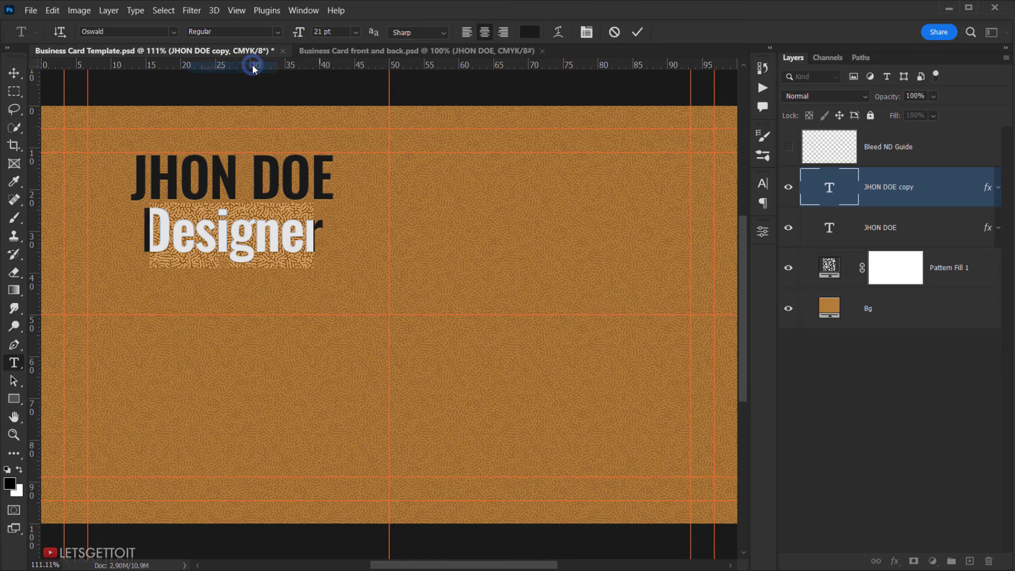
click(14, 72)
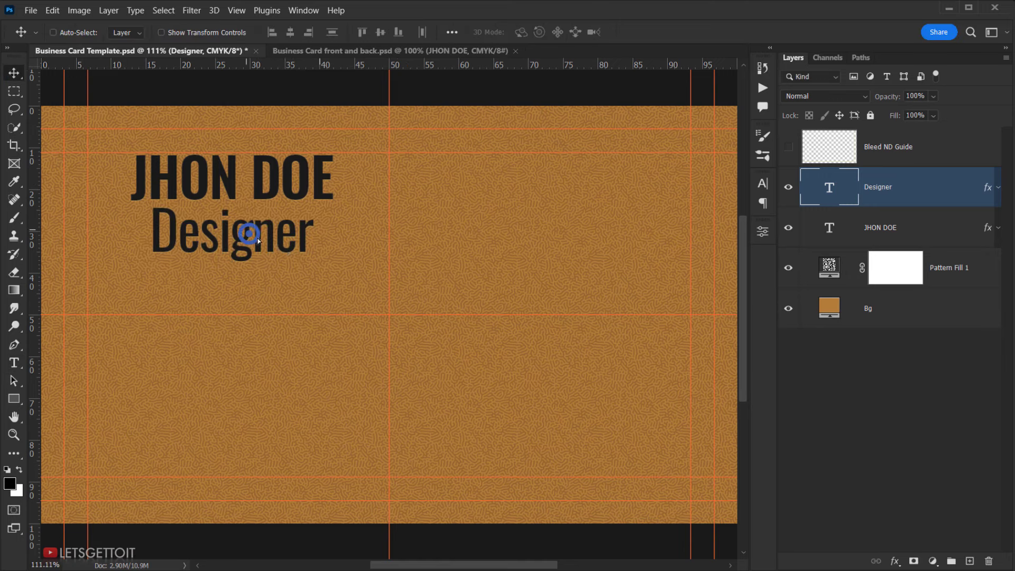
drag(250, 229, 330, 234)
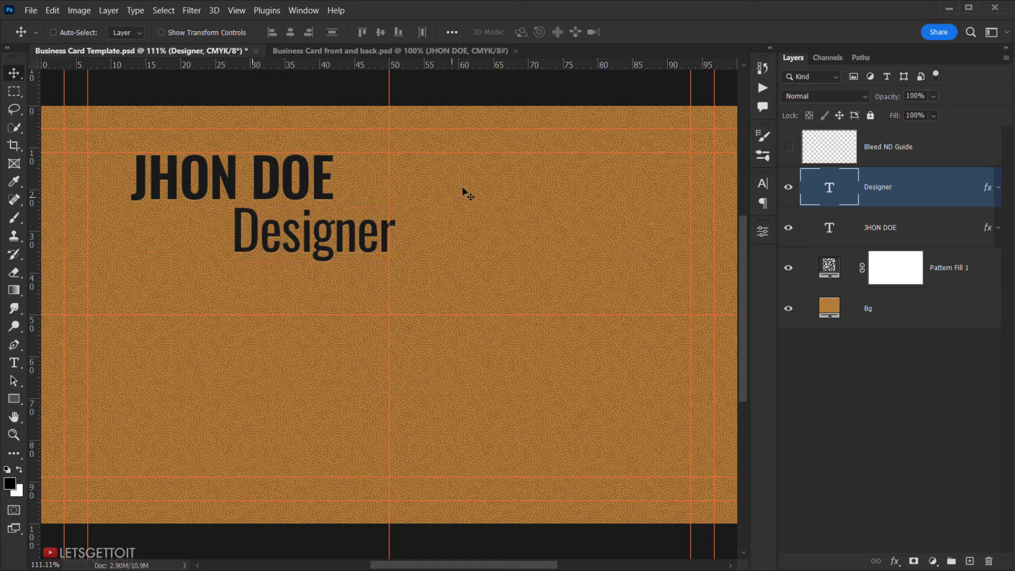
Reduce the Designer text to 15 pt and move it close under the name, with its end at the vertical center guide
double_click(831, 191)
click(338, 32)
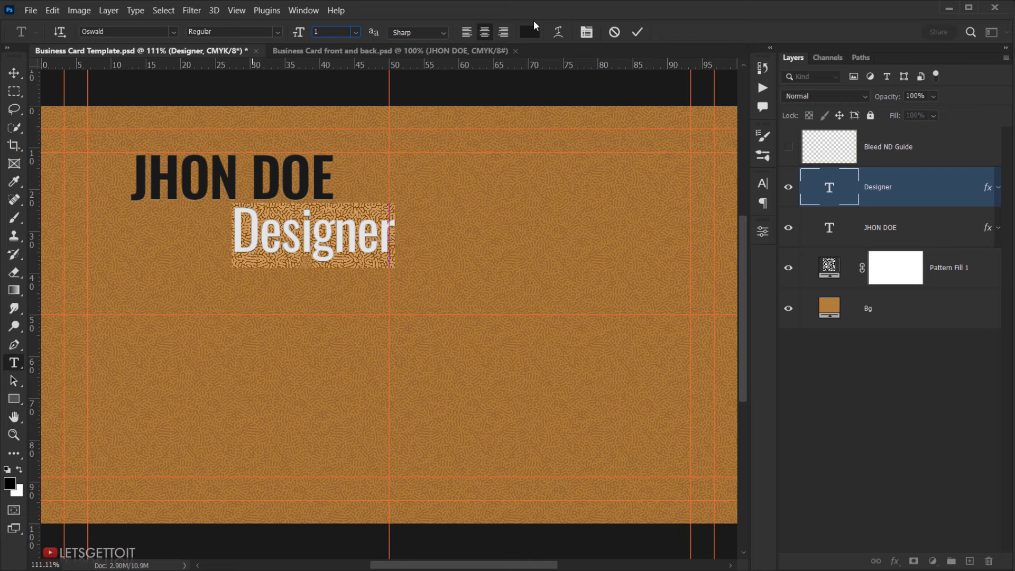
key(Return)
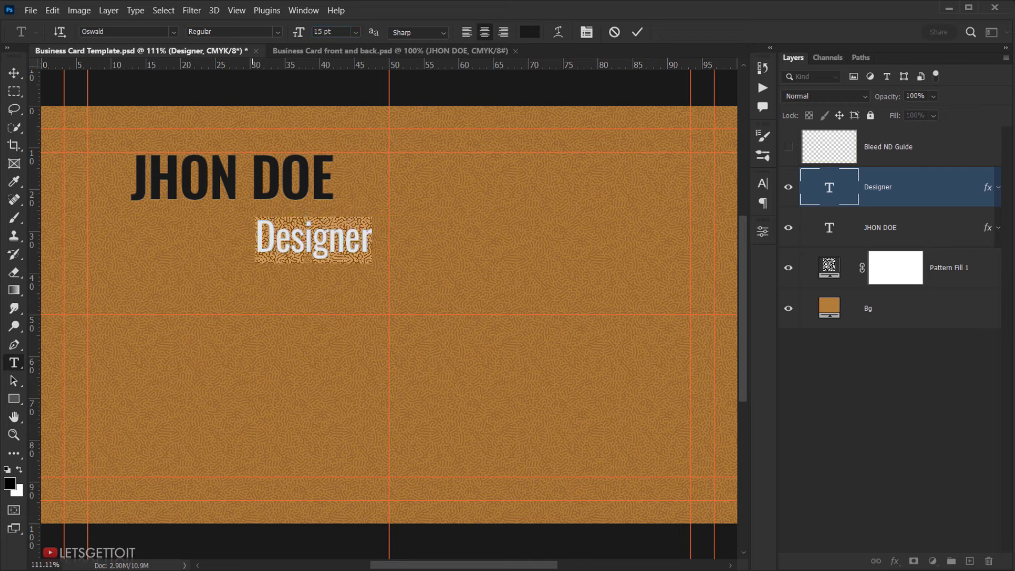
click(14, 72)
drag(327, 252, 345, 239)
double_click(827, 191)
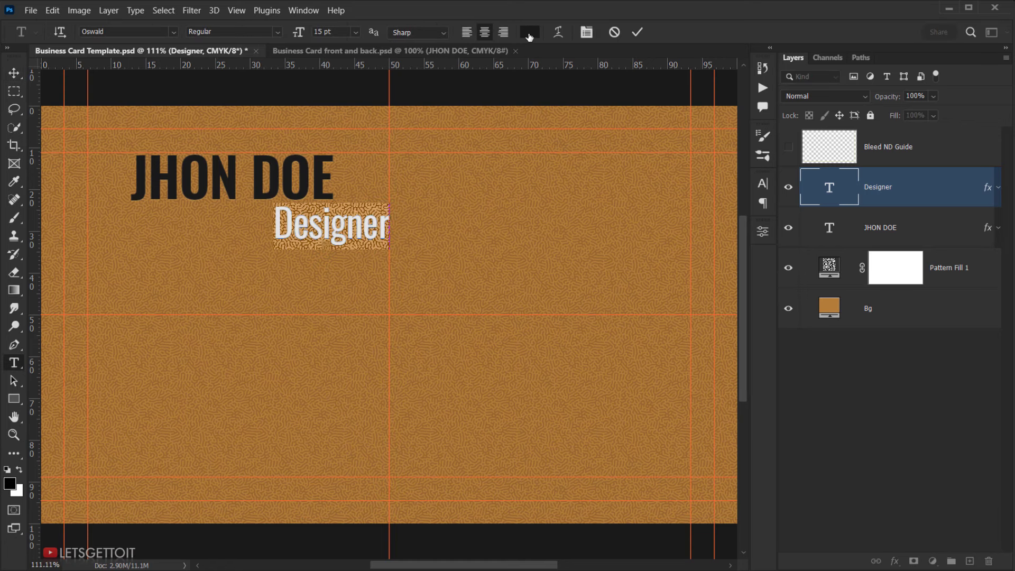
click(529, 33)
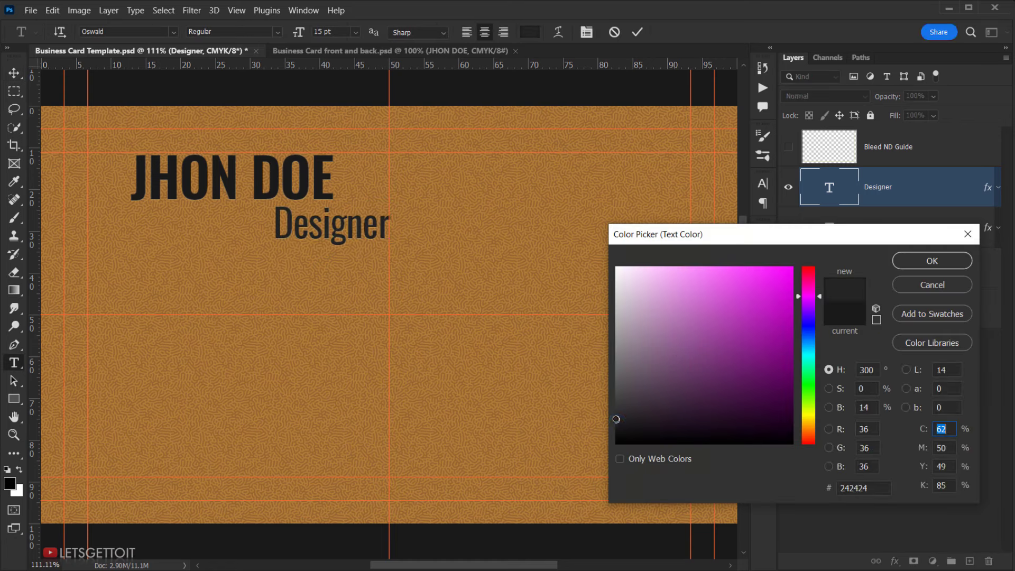
drag(616, 419, 615, 431)
click(940, 288)
click(877, 407)
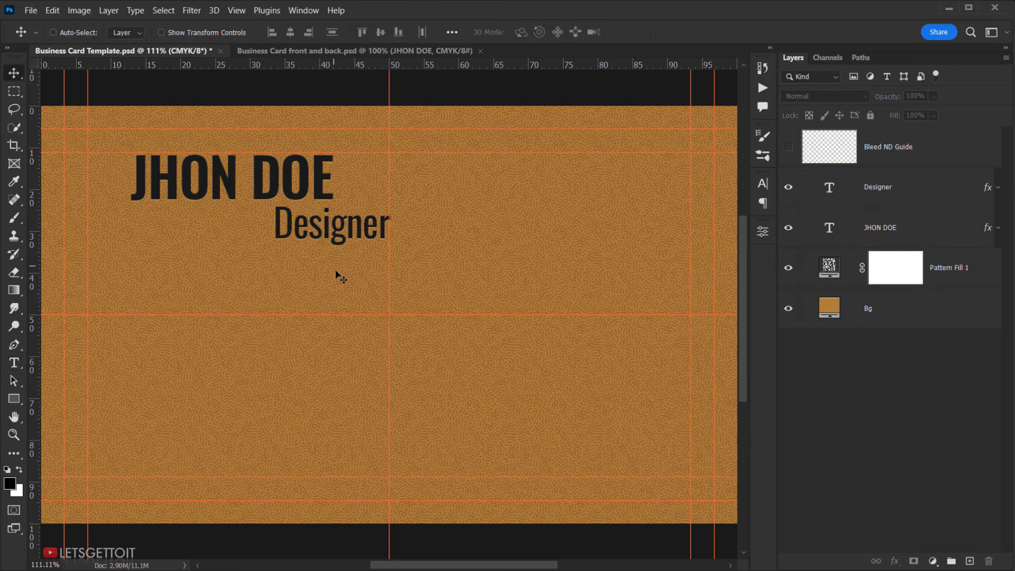
Group the Designer and name text layers and name the group Text 1
click(920, 192)
ctrl+click(920, 225)
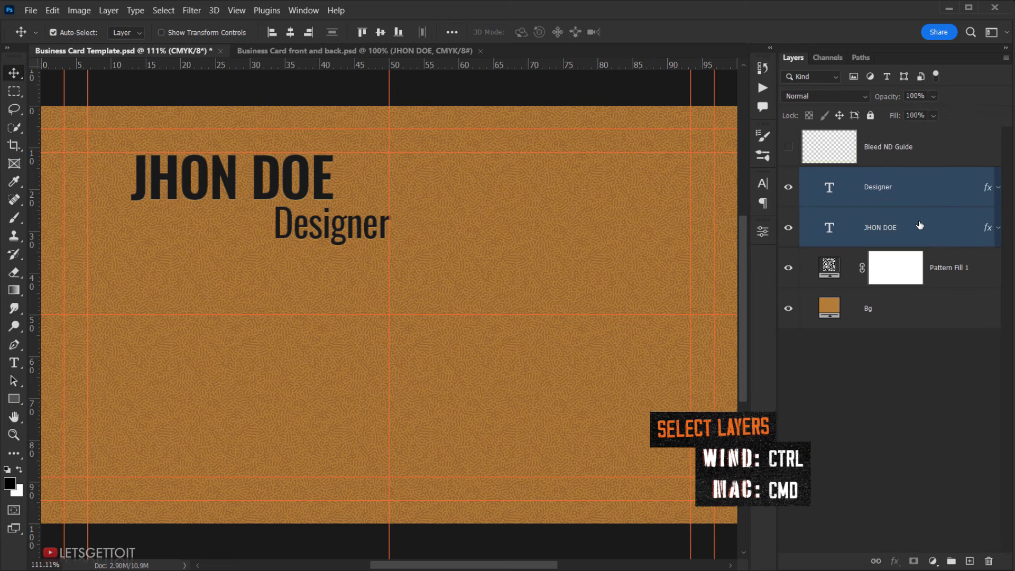
drag(920, 226, 955, 562)
double_click(841, 175)
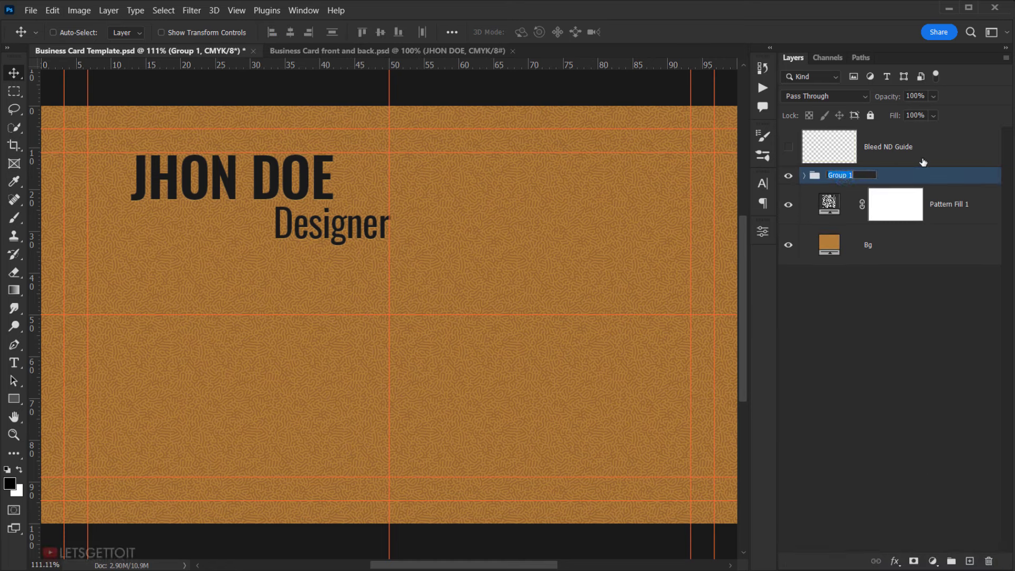
text(Text)
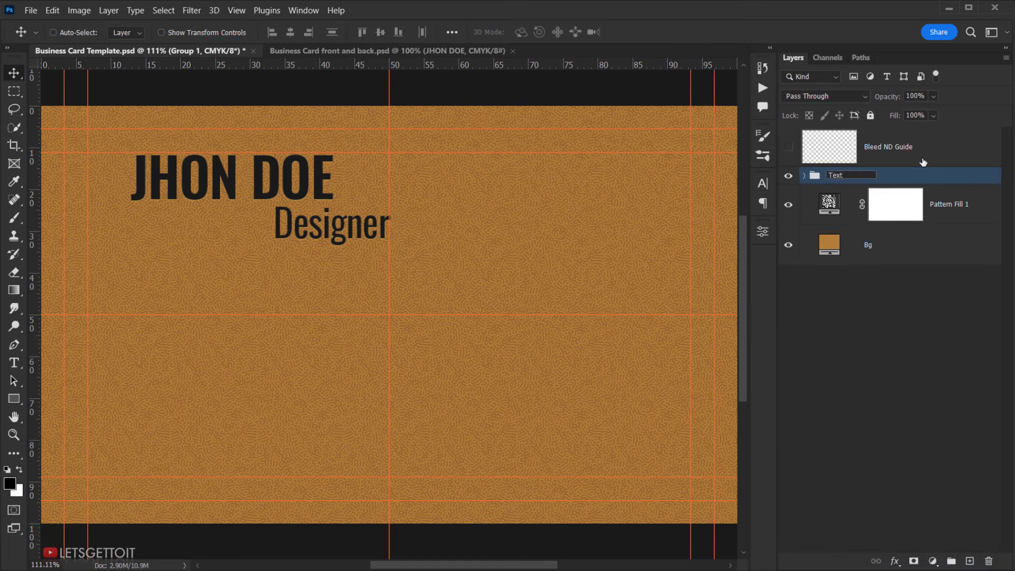
text( 1)
key(Return)
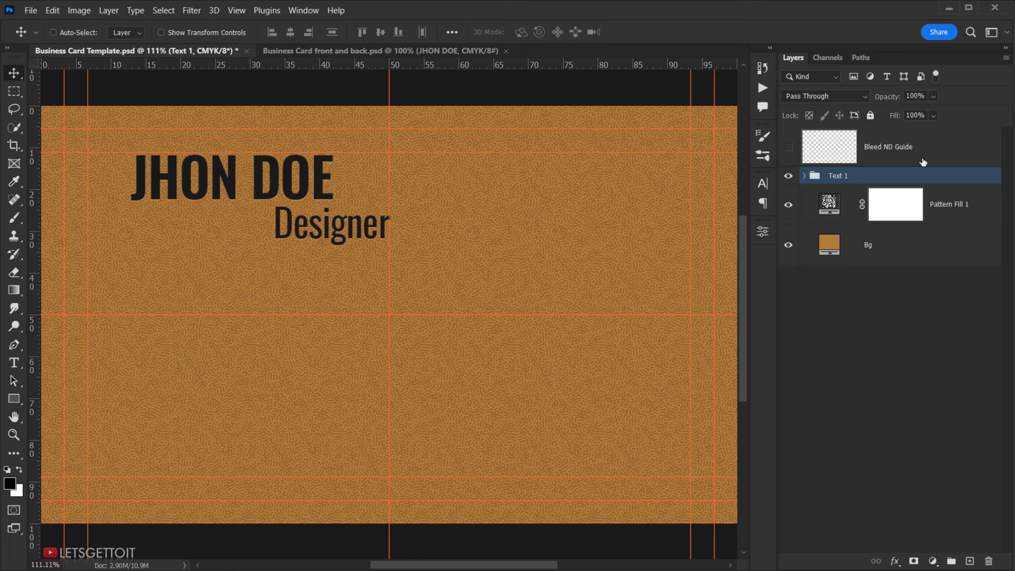
Draw a wide horizontal paragraph text box below the Designer text, reaching down to the upper of the two bottom guides
drag(486, 292, 470, 283)
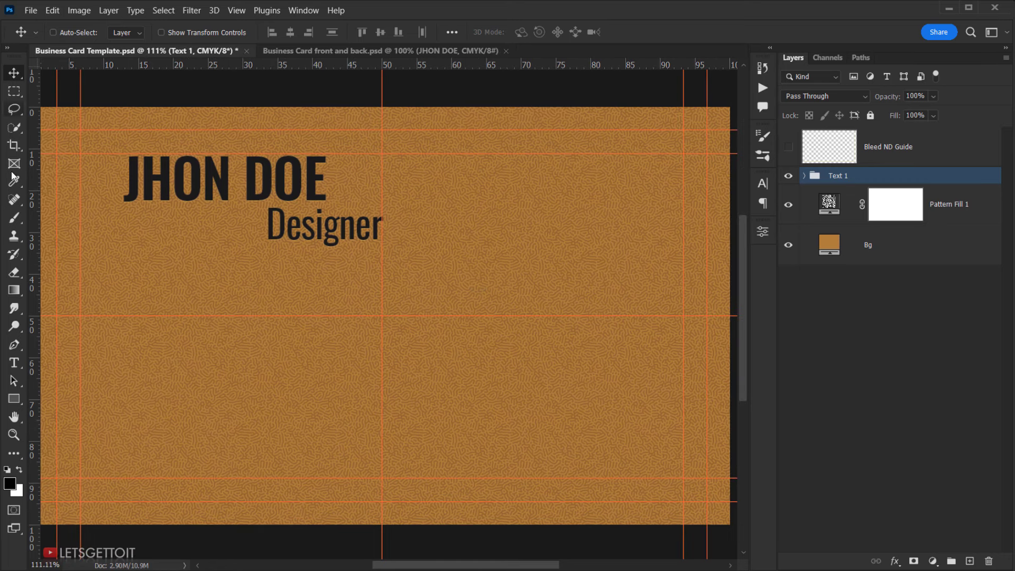
click(16, 364)
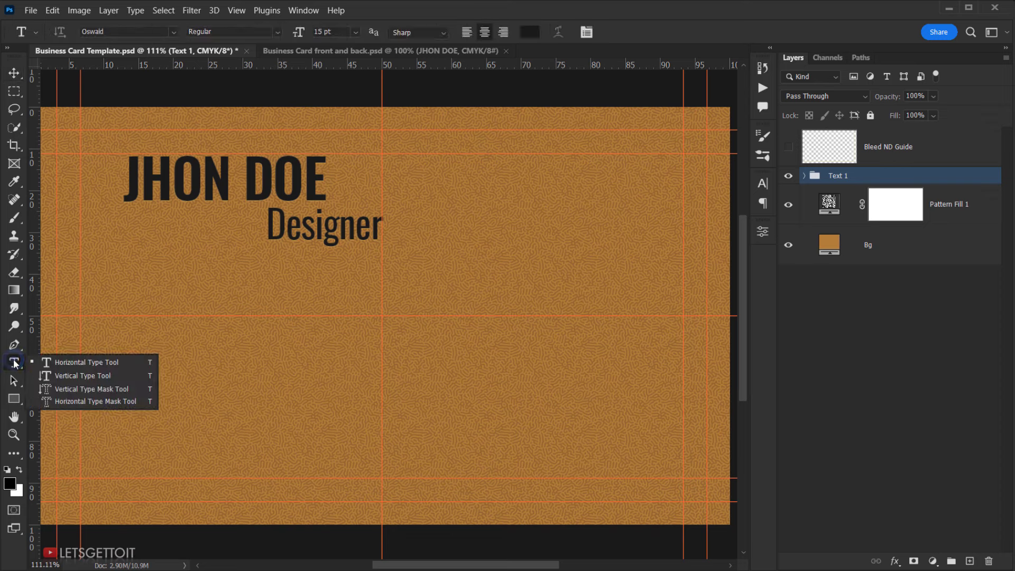
click(53, 362)
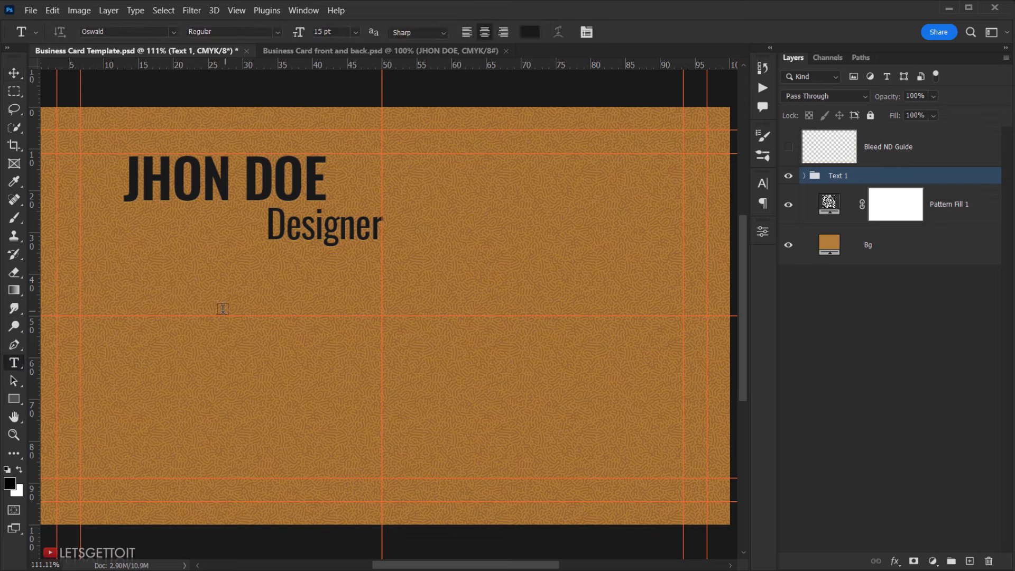
drag(242, 317, 653, 470)
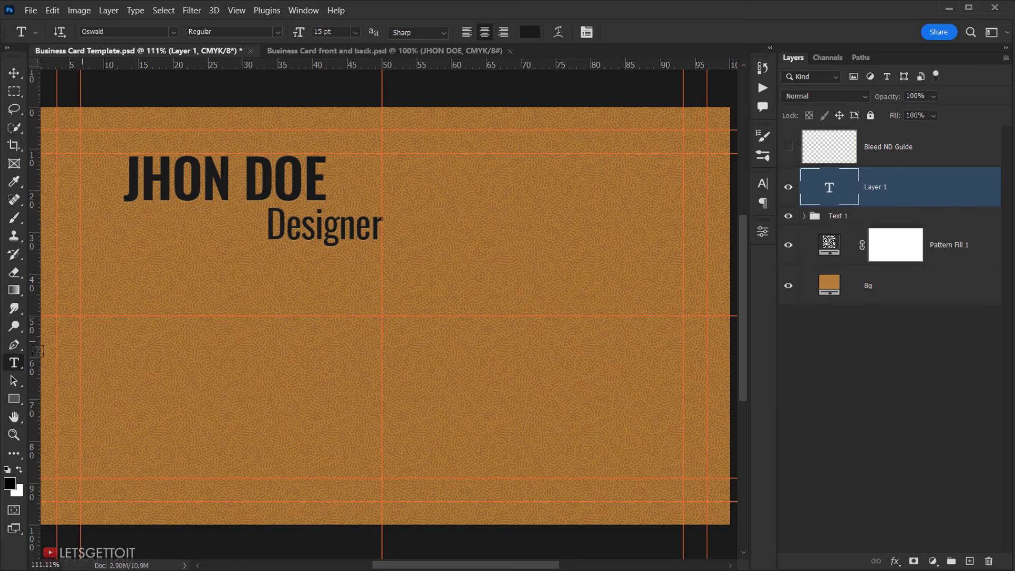
click(572, 367)
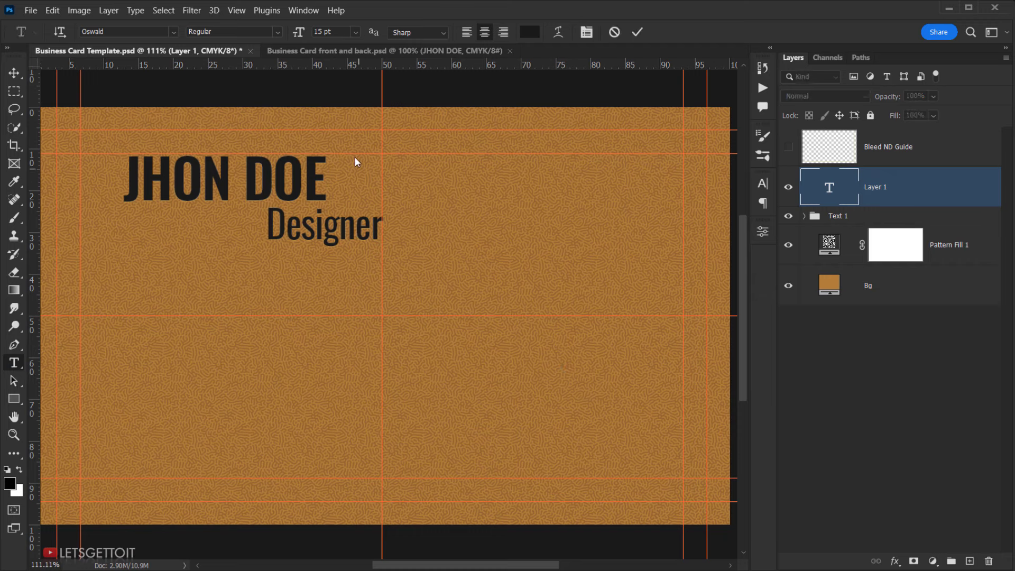
click(355, 32)
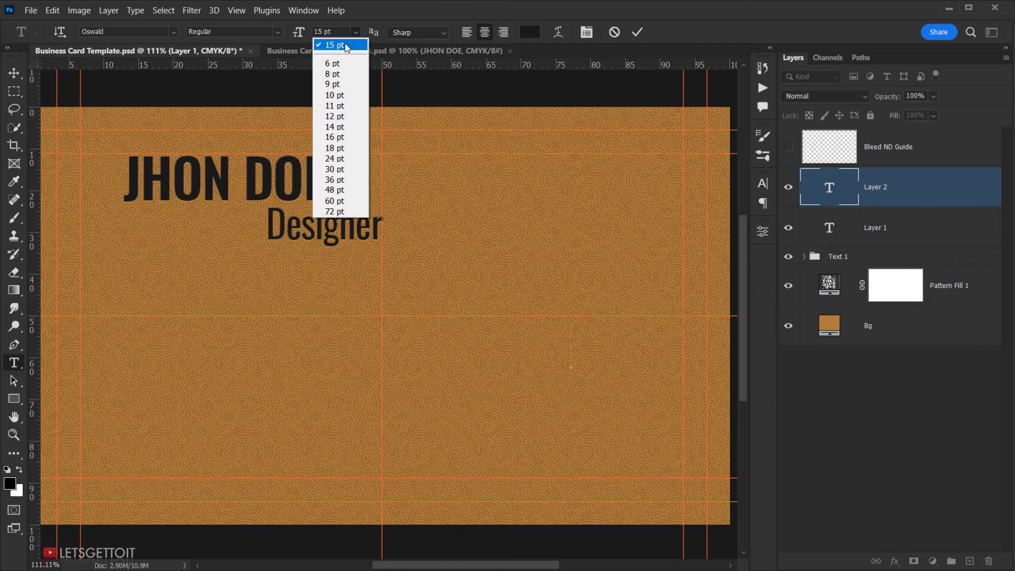
click(335, 106)
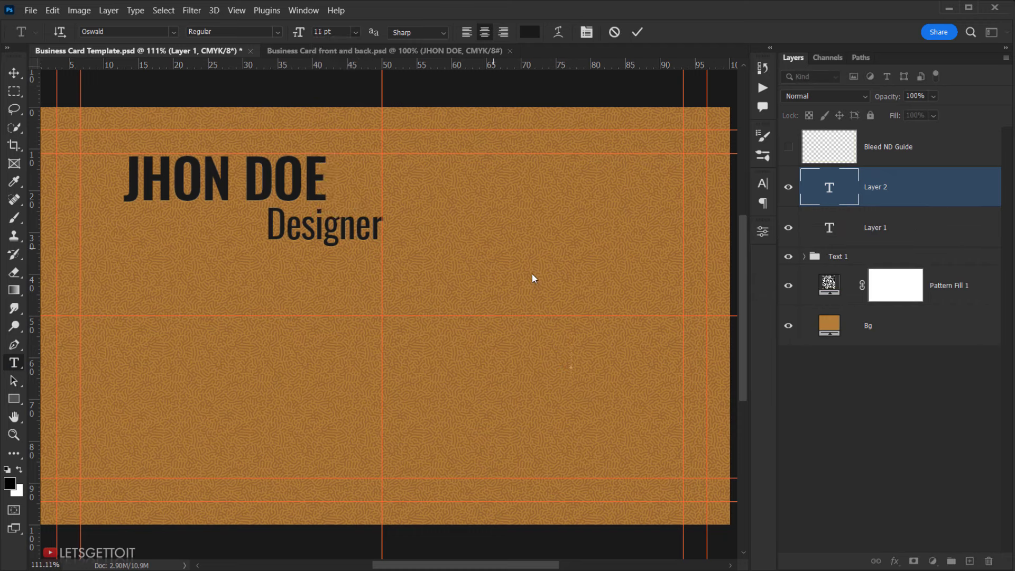
click(277, 33)
click(248, 66)
click(123, 30)
click(632, 339)
Right-align the paragraph text in the new text box and enter the contact's phone number
click(824, 197)
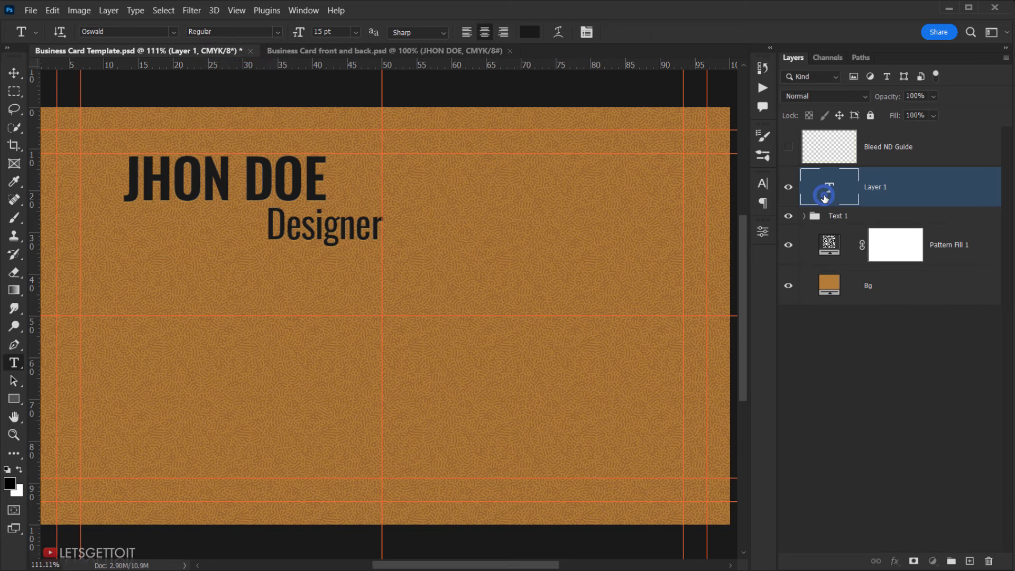
double_click(824, 197)
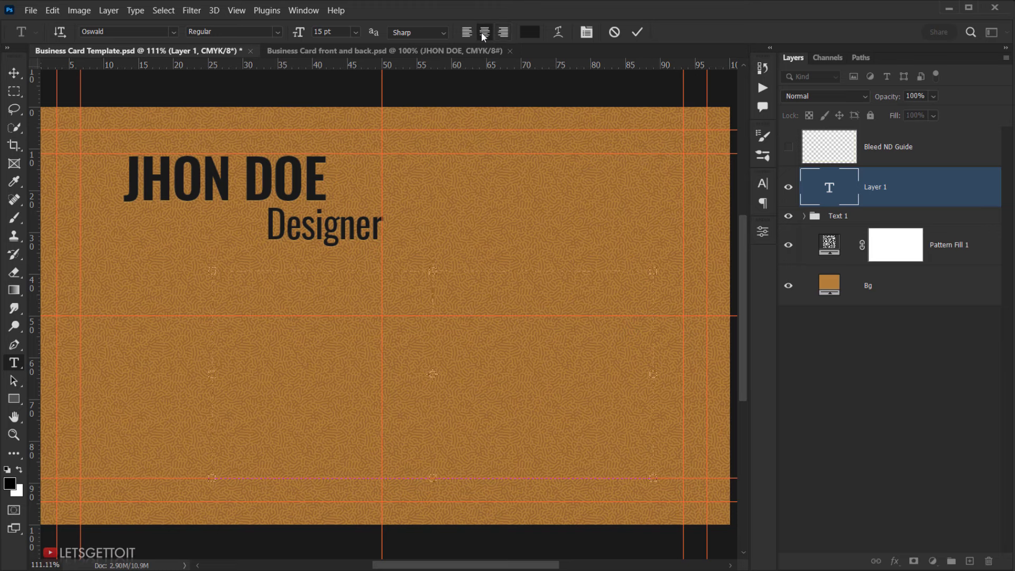
click(502, 32)
text(+00)
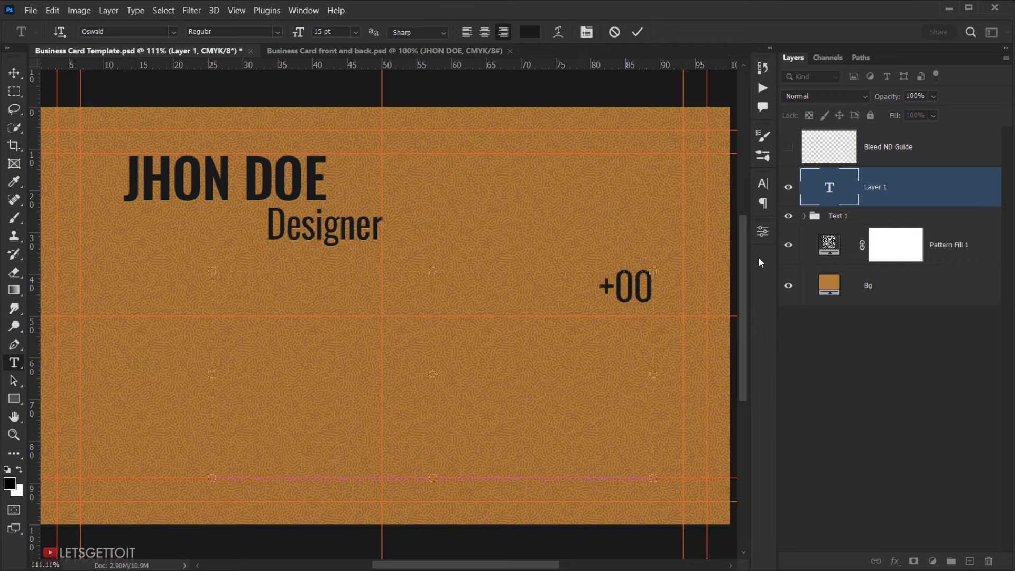
text( 55)
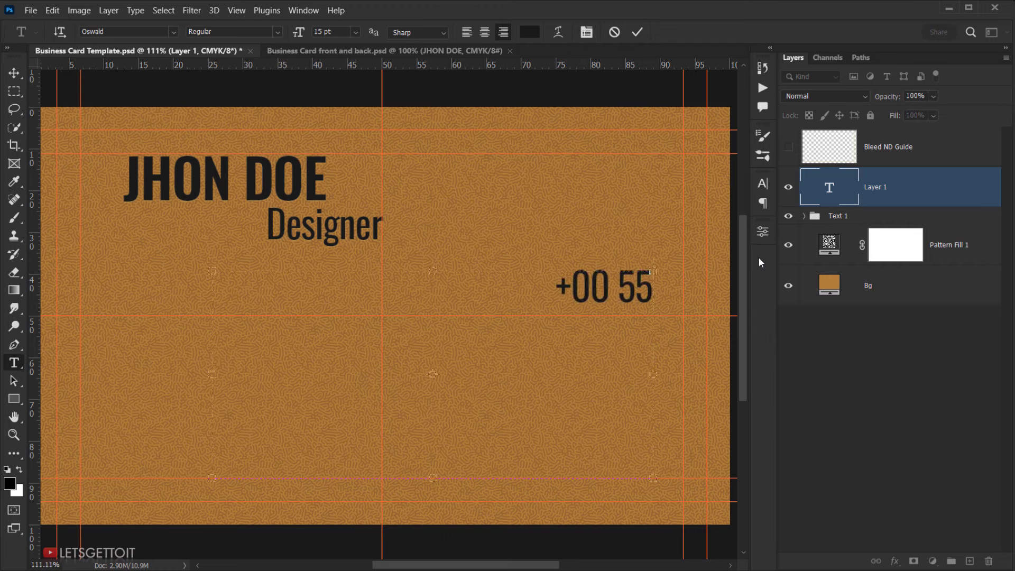
text( 82 65 12)
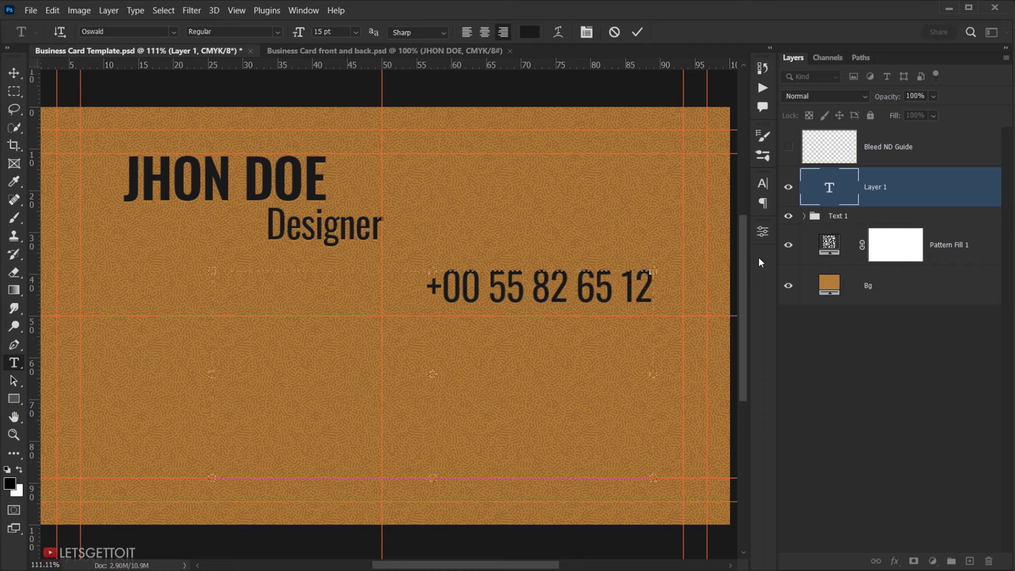
text( 20)
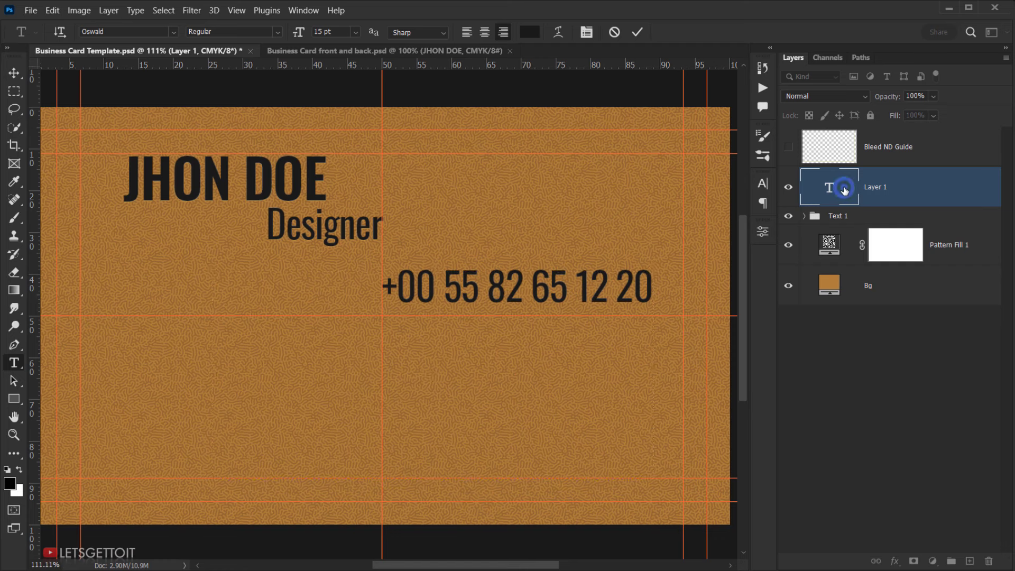
Set the size of the phone number text to 11 pt
double_click(845, 192)
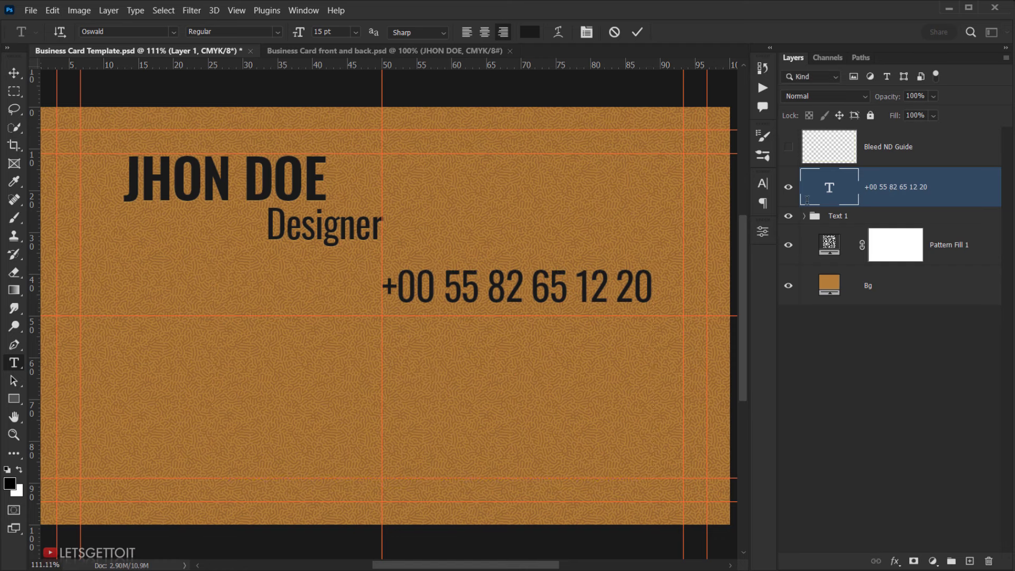
click(356, 32)
click(336, 105)
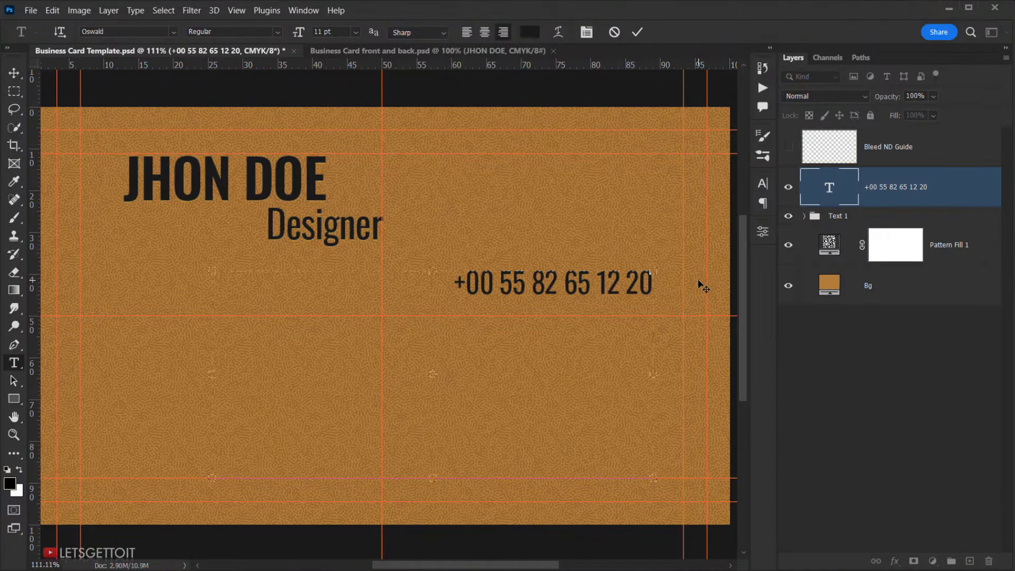
text(our)
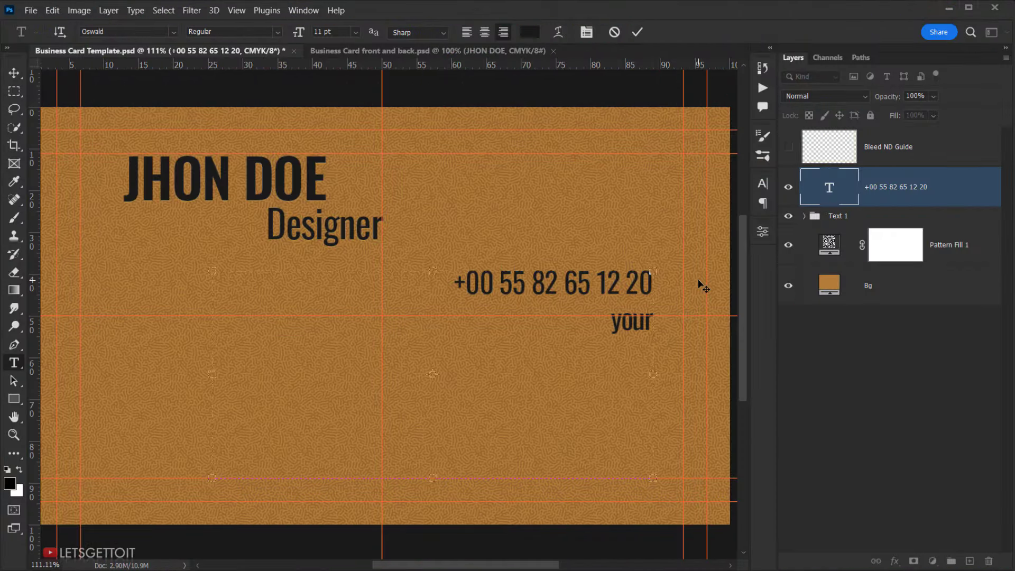
text(@email.)
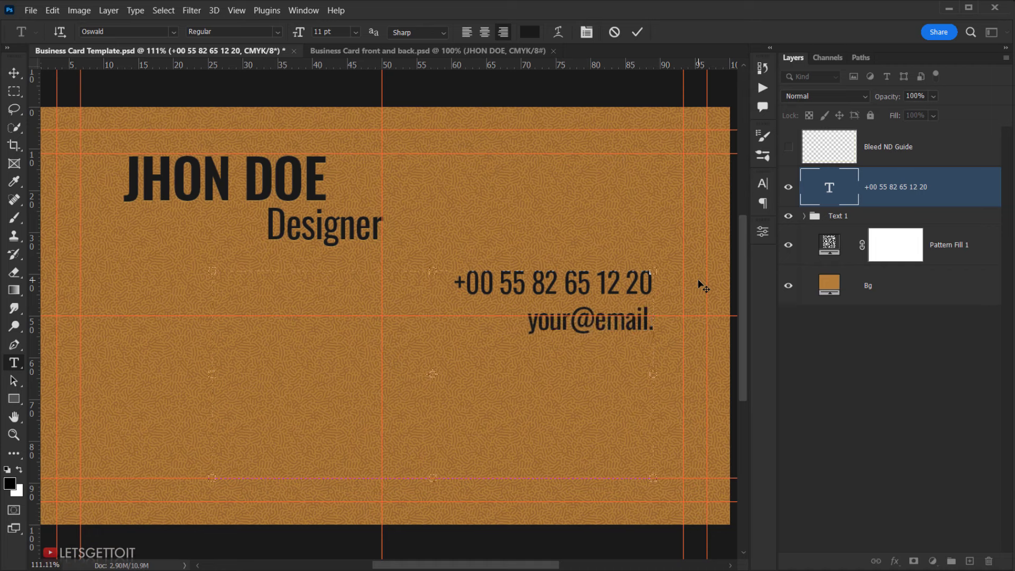
text(com)
key(Return)
text(ww)
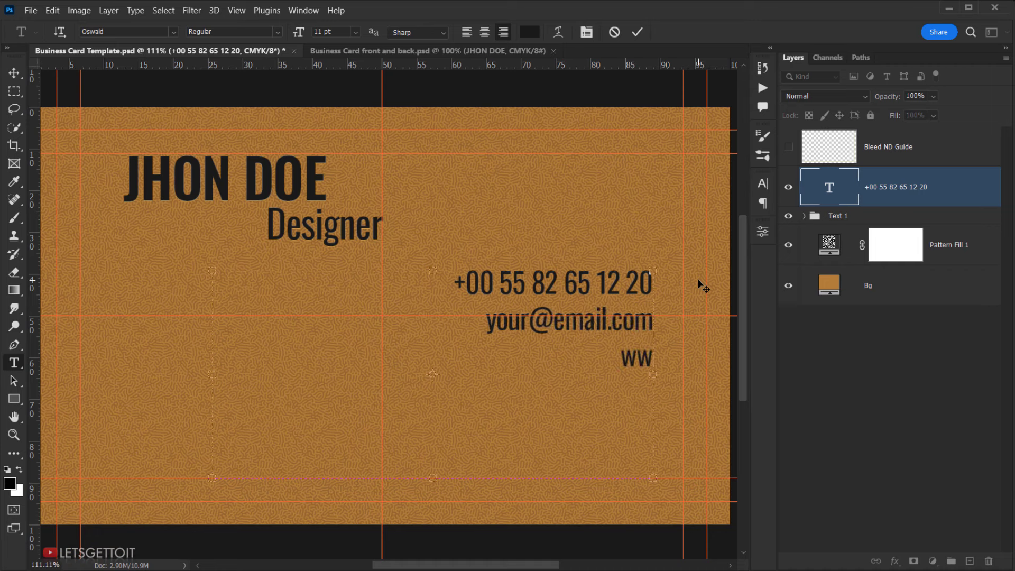
text(w.yourwebside)
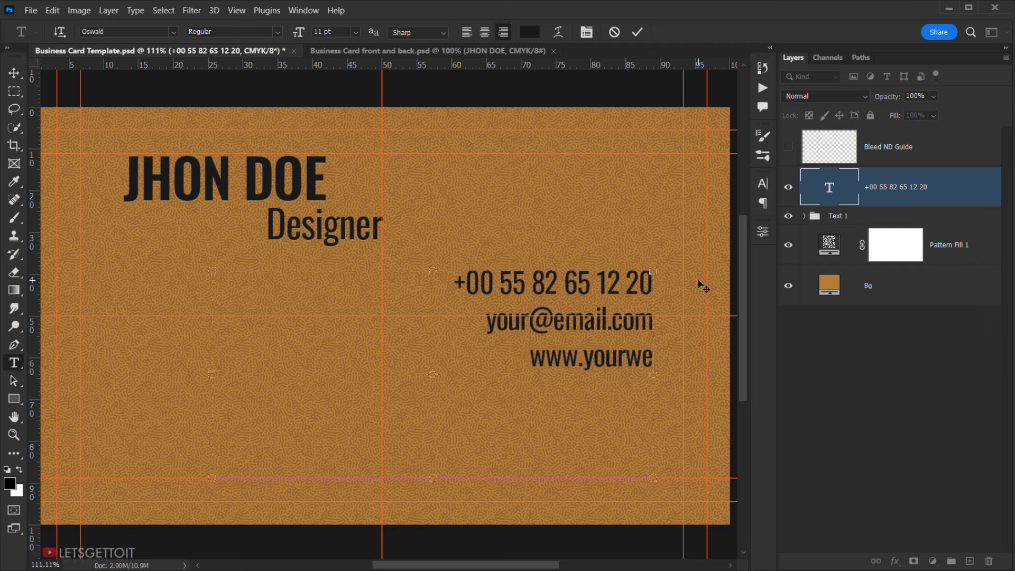
key(BackSpace)
key(BackSpace)
text(te.com)
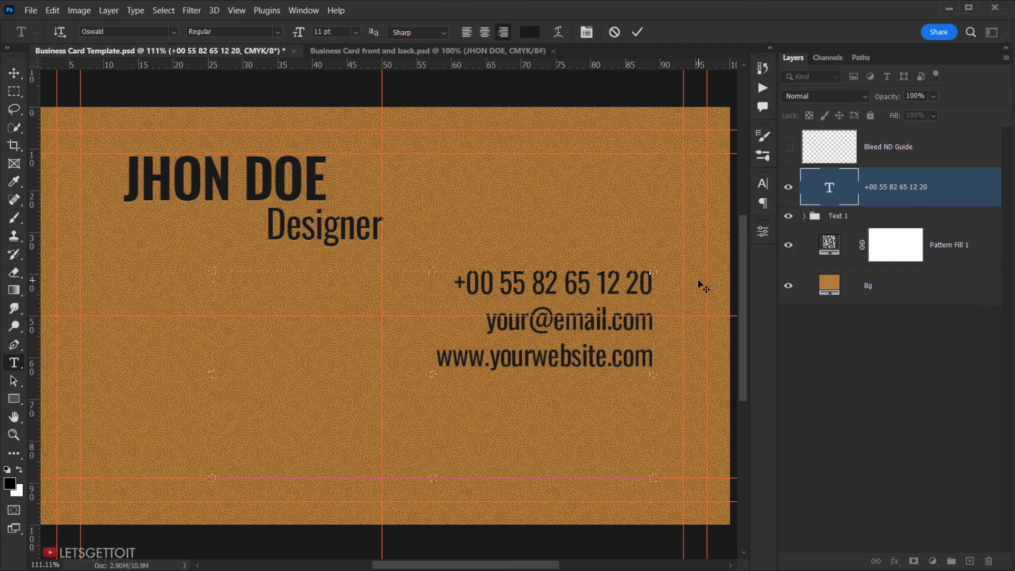
Leave a blank line under the website and enter the placeholder line "your street adress, city, zip code, country"
key(Return)
key(Return)
text(your stree)
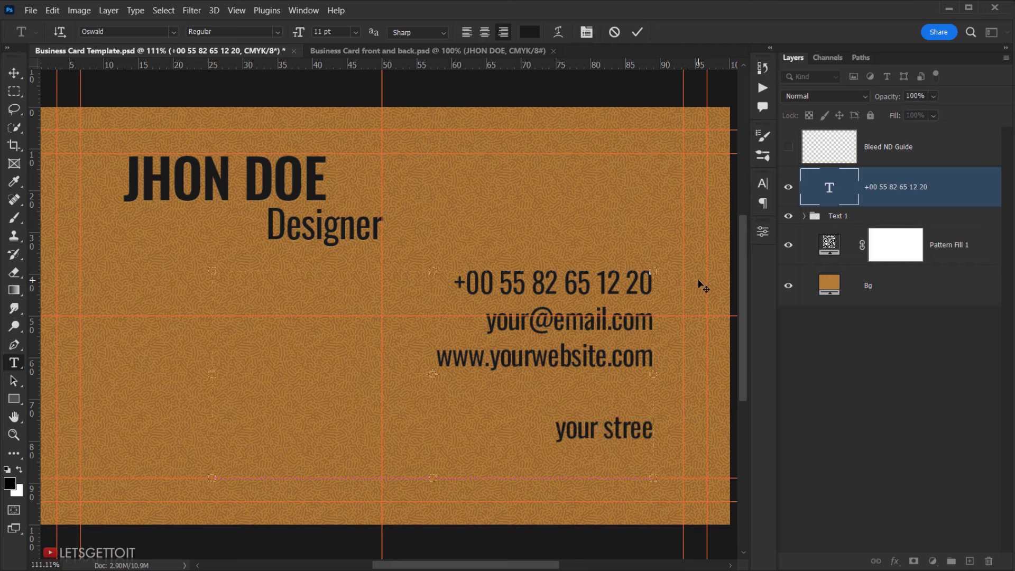
text(t adr)
key(BackSpace)
text(t adres)
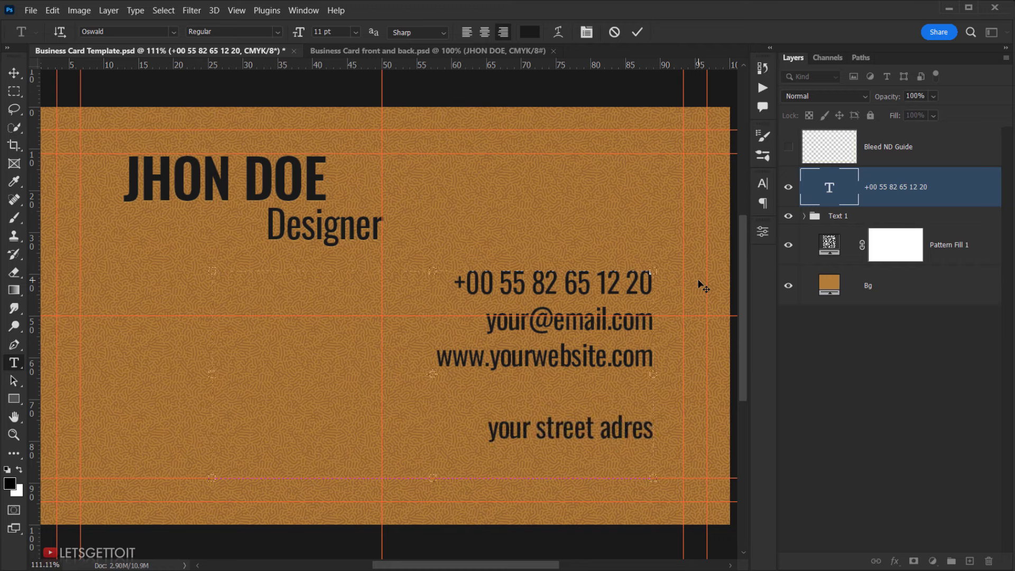
text(s, c)
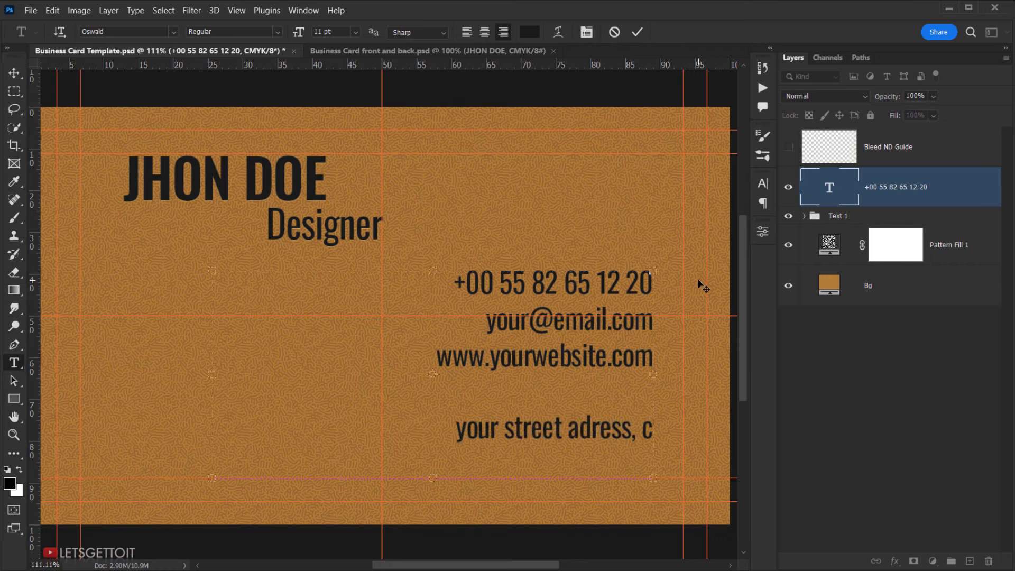
text(ity, zi)
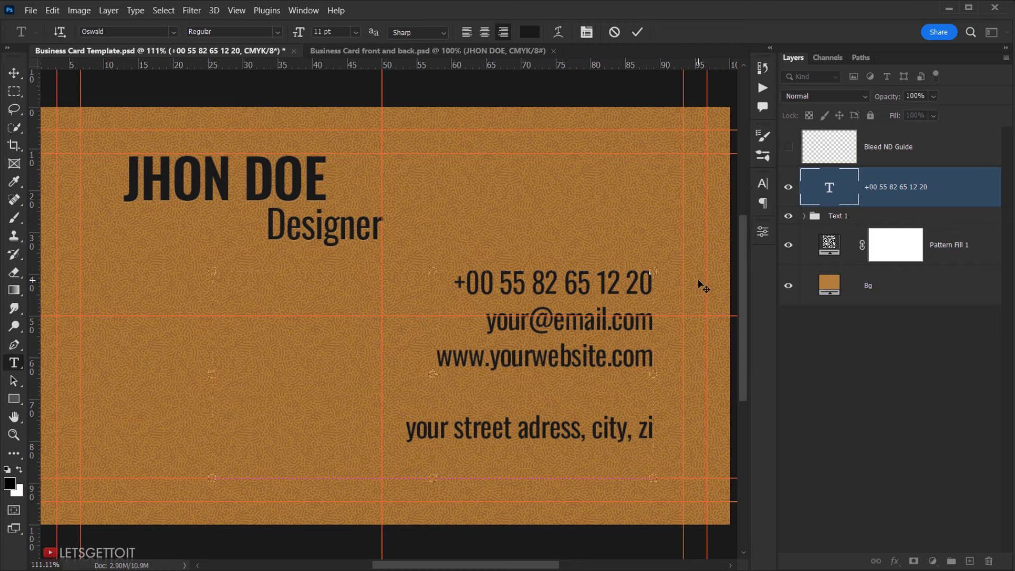
text(p code,)
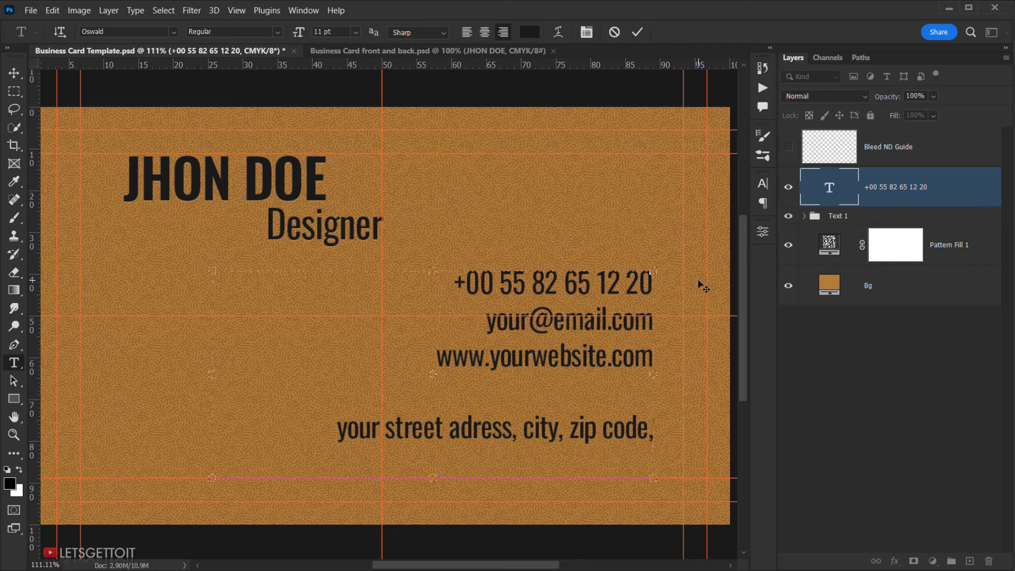
text( country)
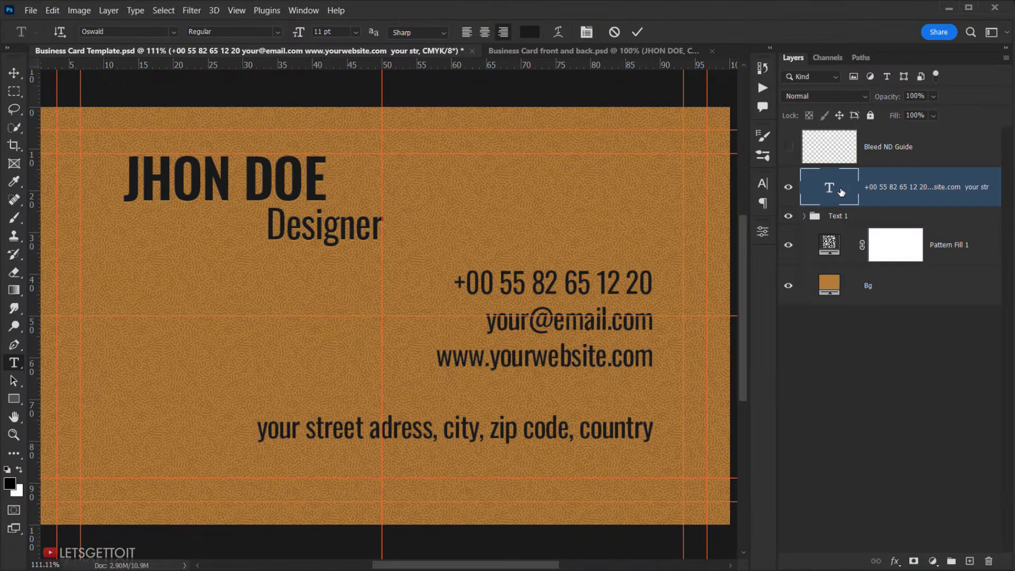
Set the whole contact text block to Oswald Regular at 9 pt and commit the text edit
double_click(837, 189)
click(275, 33)
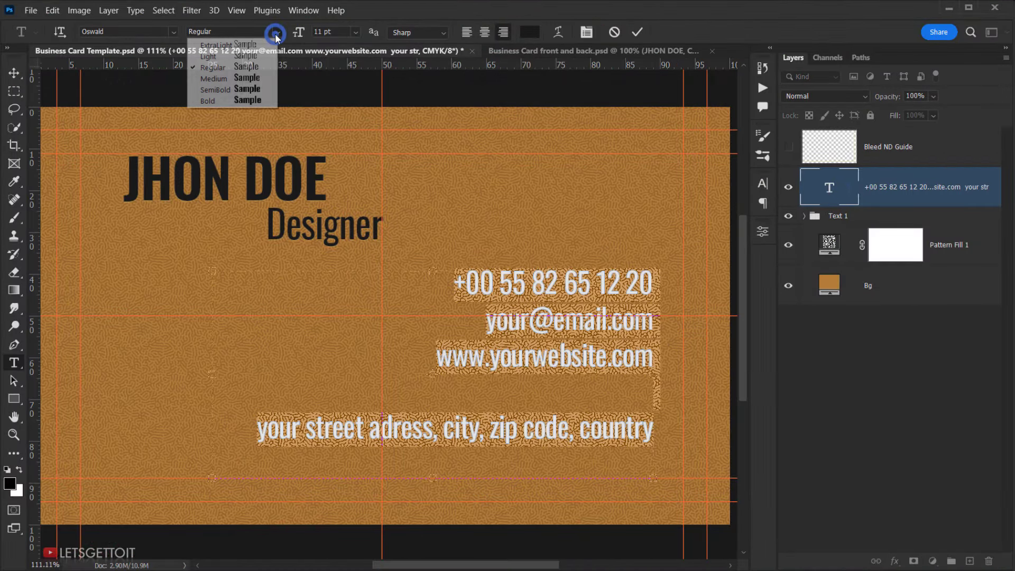
click(238, 65)
click(335, 30)
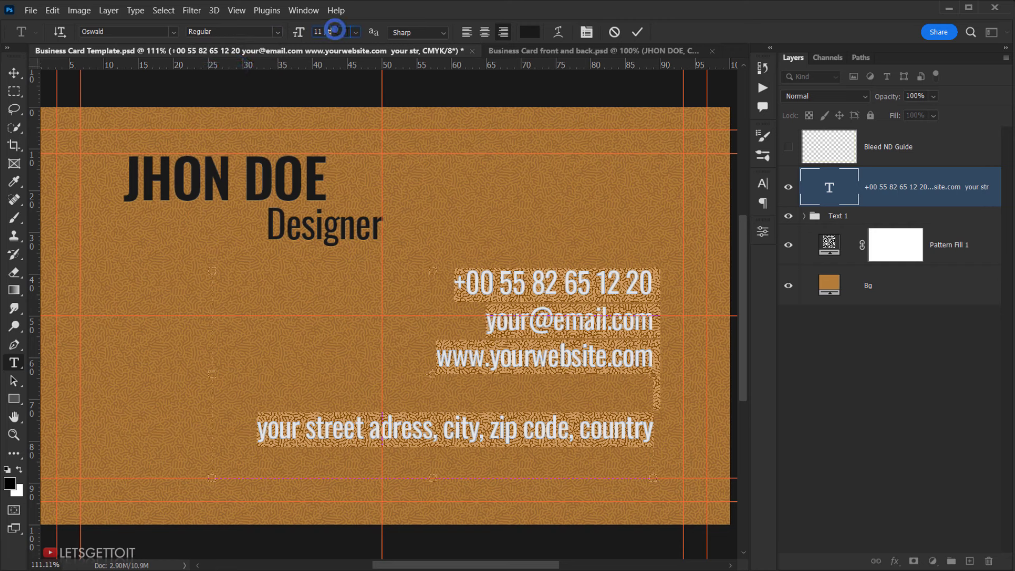
key(Down)
key(Down)
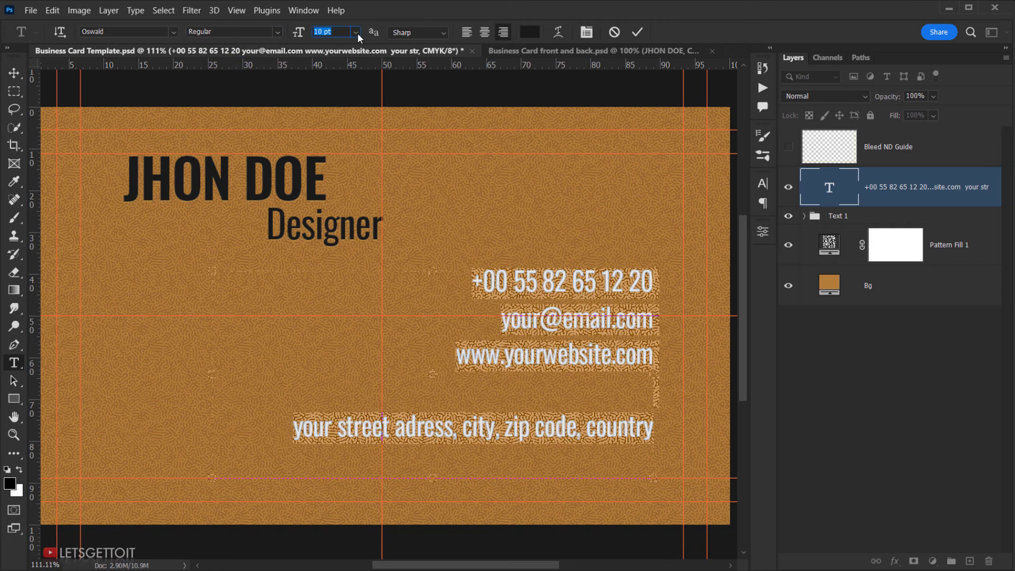
click(637, 31)
click(870, 470)
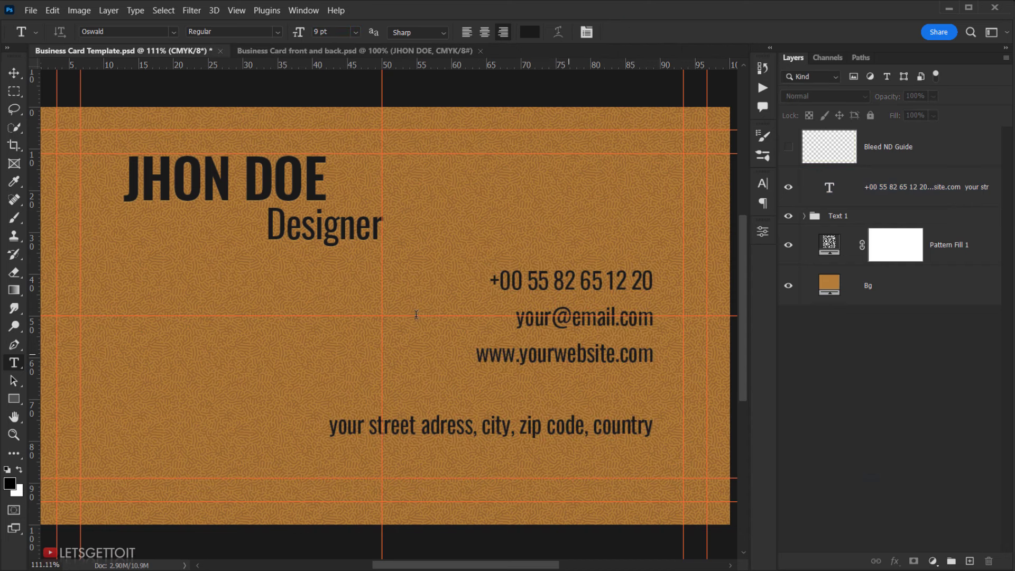
Move the contact text block slightly left, farther away from the vertical guides near the card's right edge
click(15, 72)
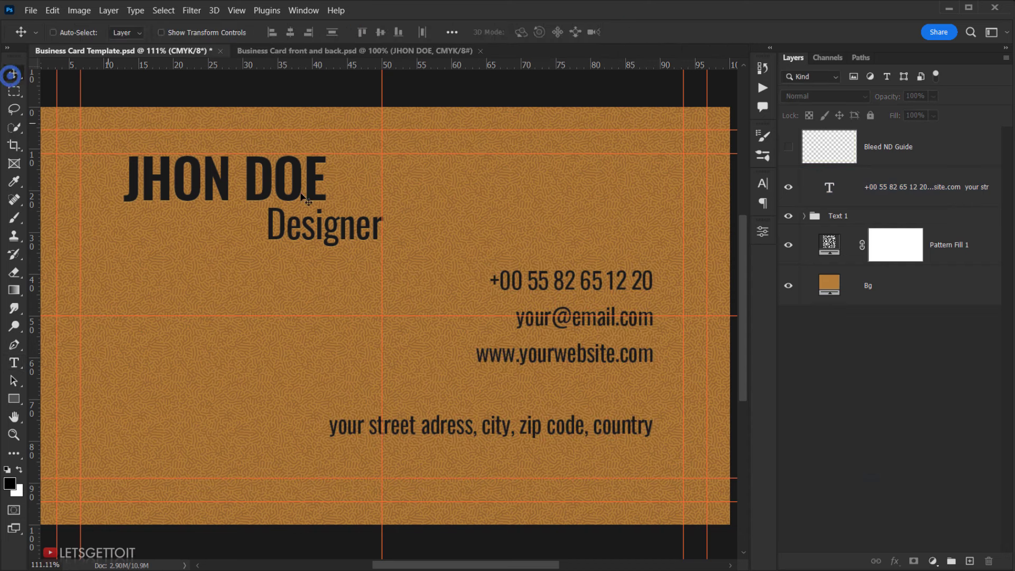
click(872, 191)
drag(551, 428, 539, 430)
click(868, 388)
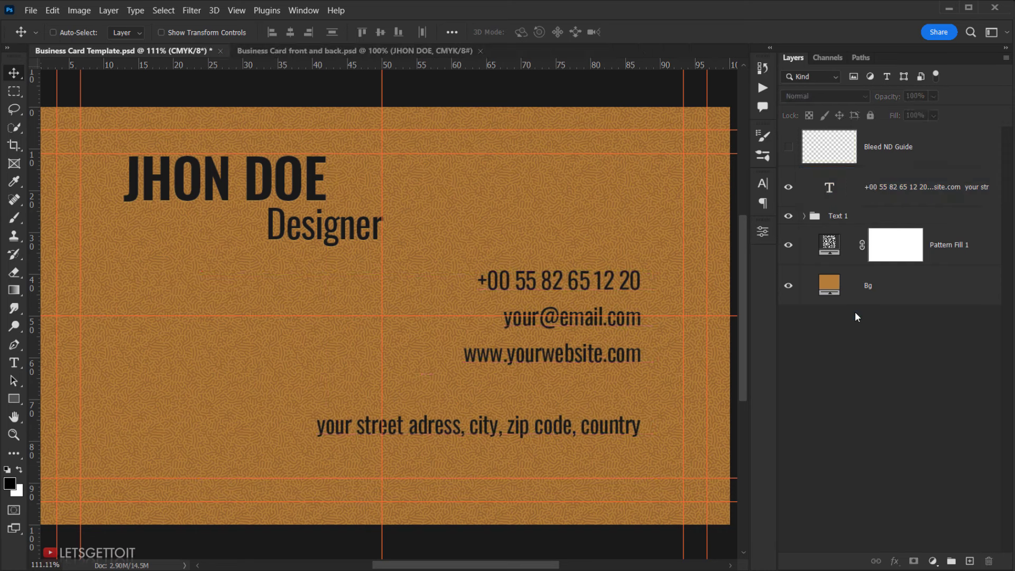
Put the contact text layer into a new group and name the group Text 2
click(789, 187)
click(789, 186)
click(896, 196)
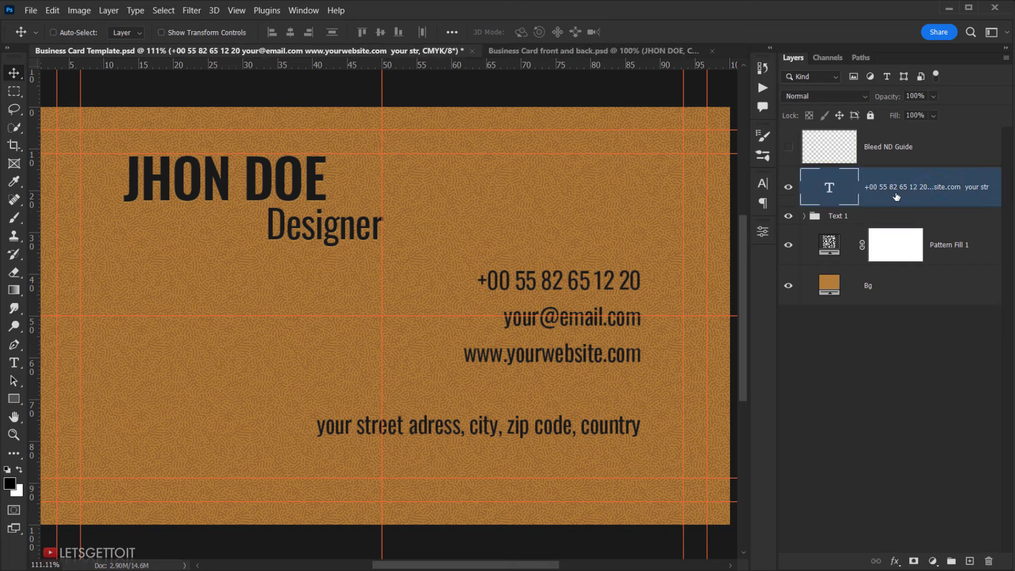
drag(897, 195, 951, 561)
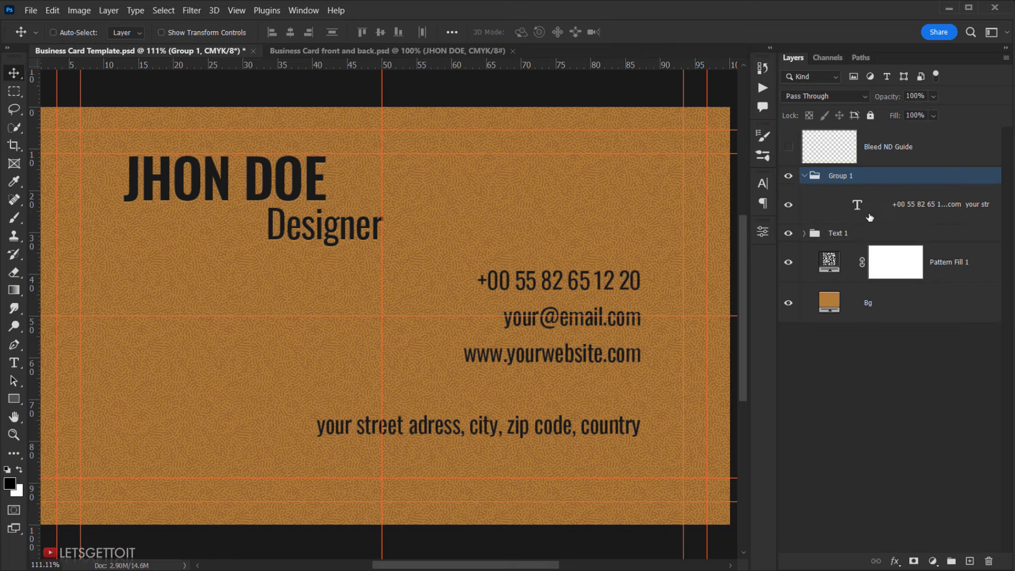
double_click(846, 177)
text(Text 2)
key(Return)
Draw a tall rectangular selection, 2.6% wide and 88.9% high, from the inner top-left guide intersection to the card's bottom edge
key(ctrl+minus)
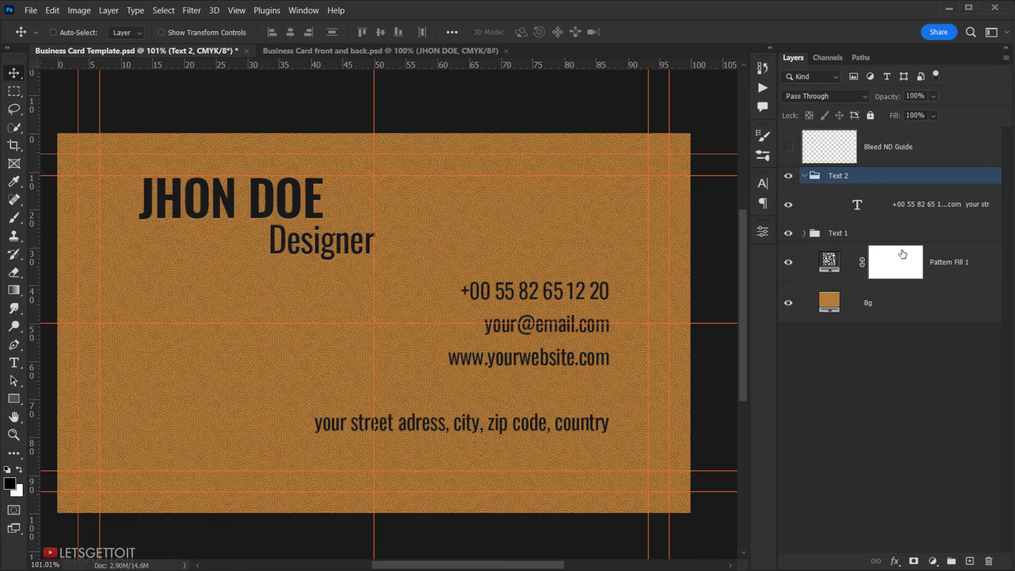
click(14, 91)
click(56, 93)
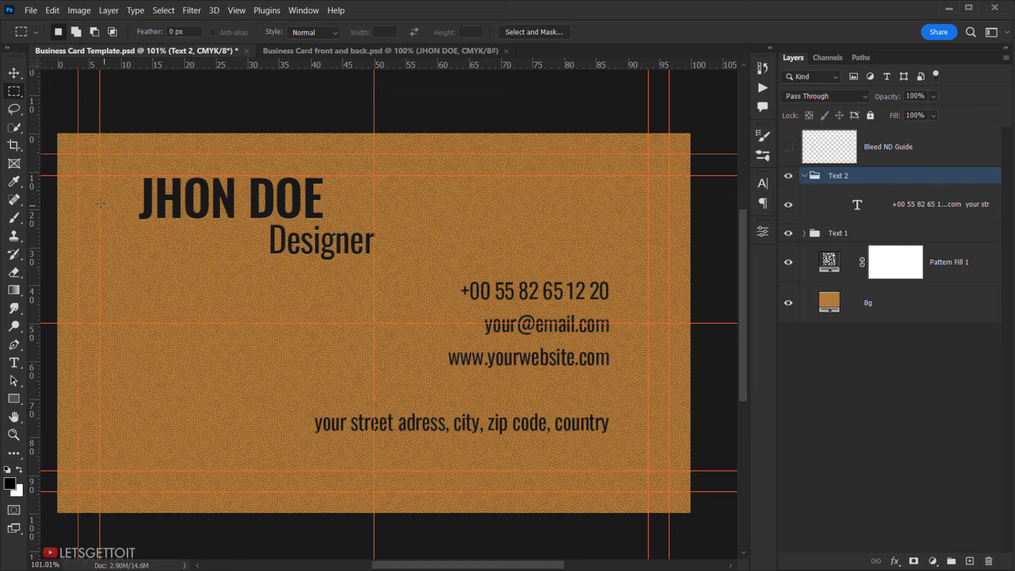
drag(102, 186, 116, 545)
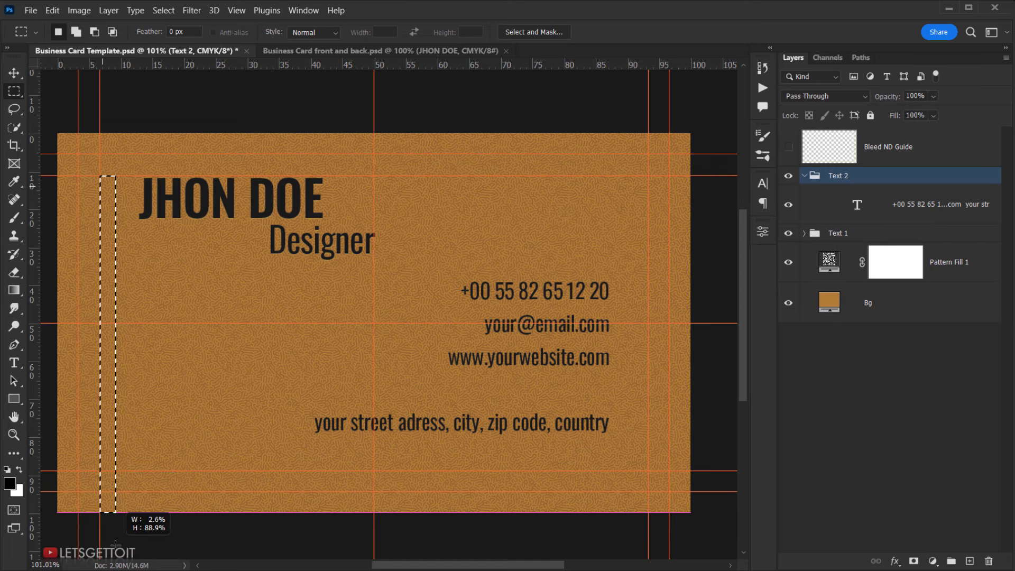
drag(115, 545, 116, 545)
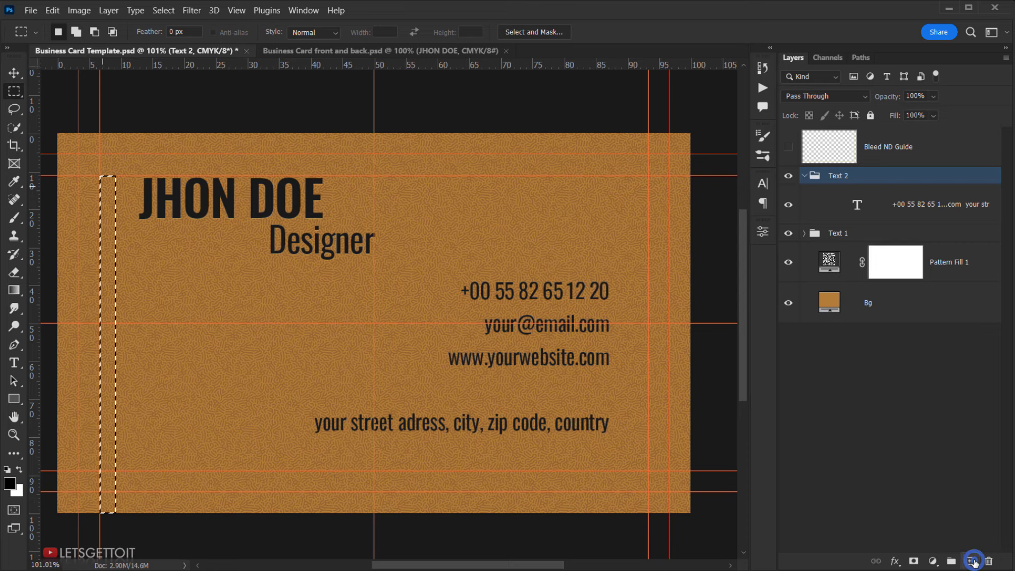
Add a new layer above the Text 2 group and name it Shape 1
click(970, 561)
drag(905, 208, 888, 168)
click(887, 188)
double_click(887, 188)
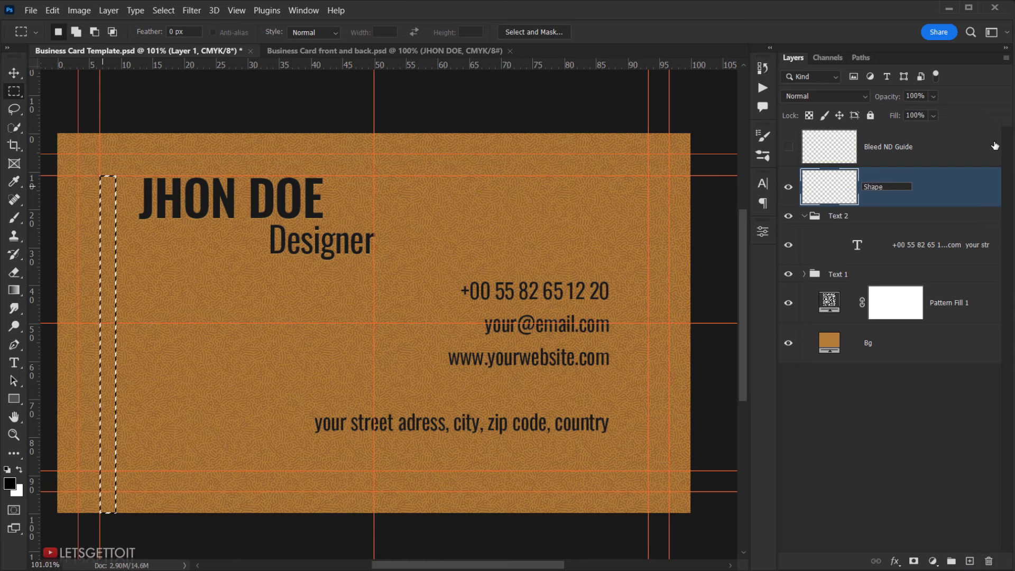
key(Return)
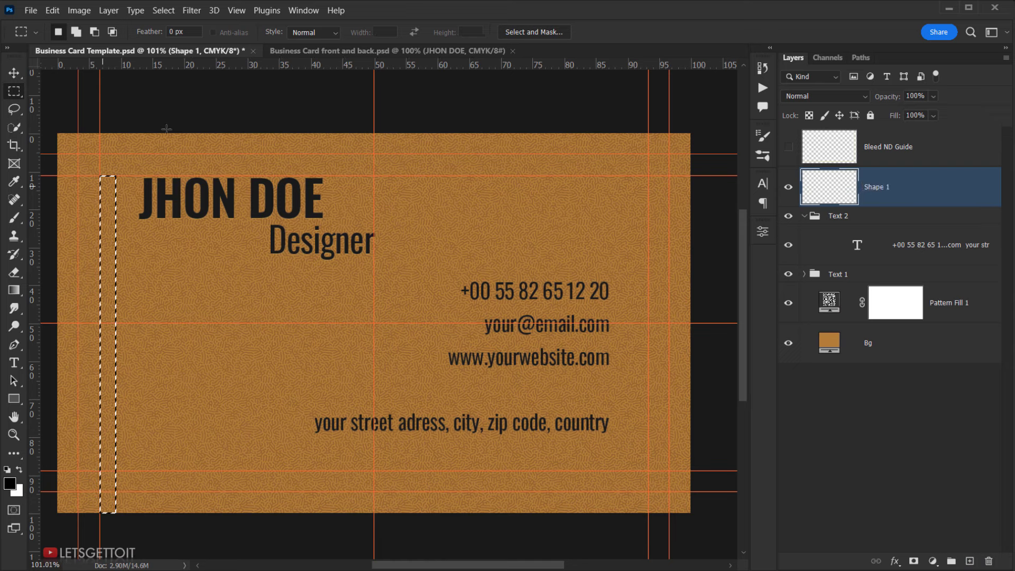
Set the foreground color to dark brown 48321a, starting from a color sampled on the card background
click(9, 484)
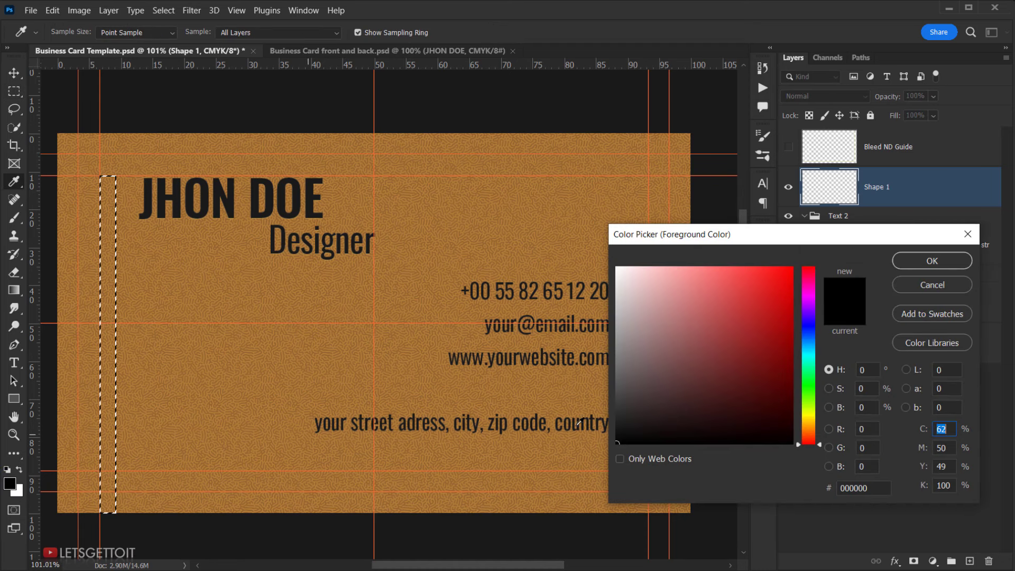
click(484, 233)
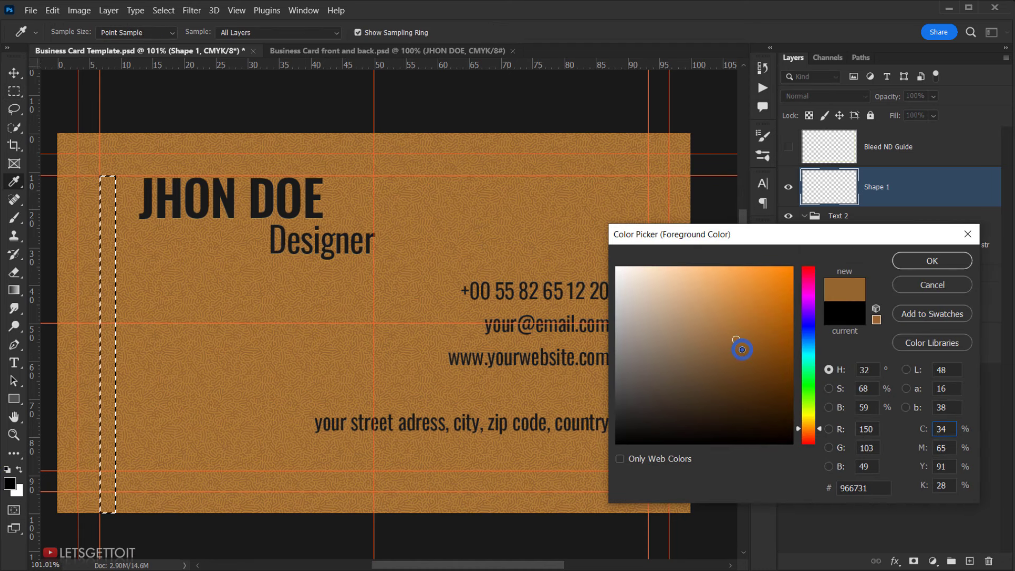
drag(742, 349, 731, 395)
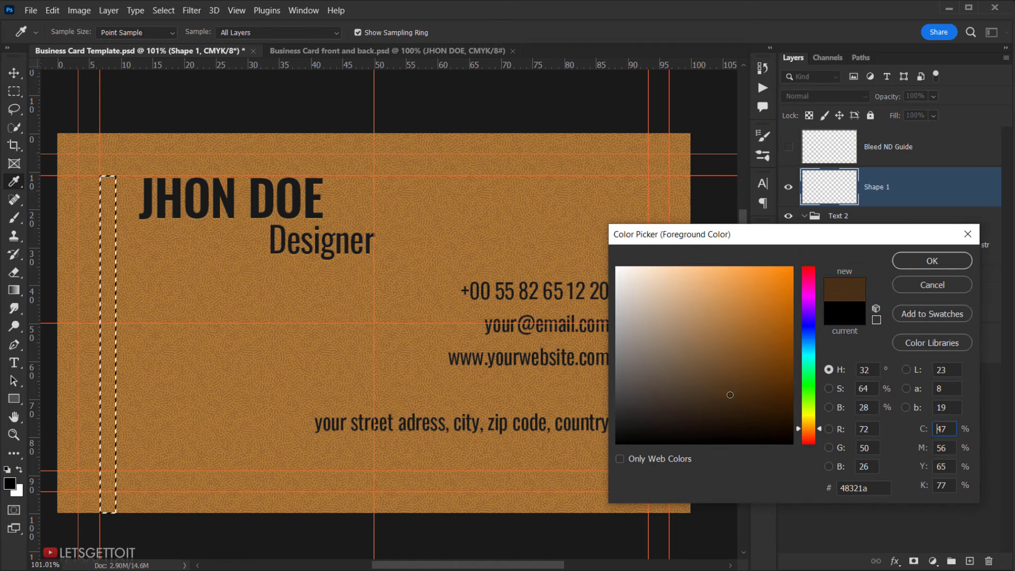
click(955, 261)
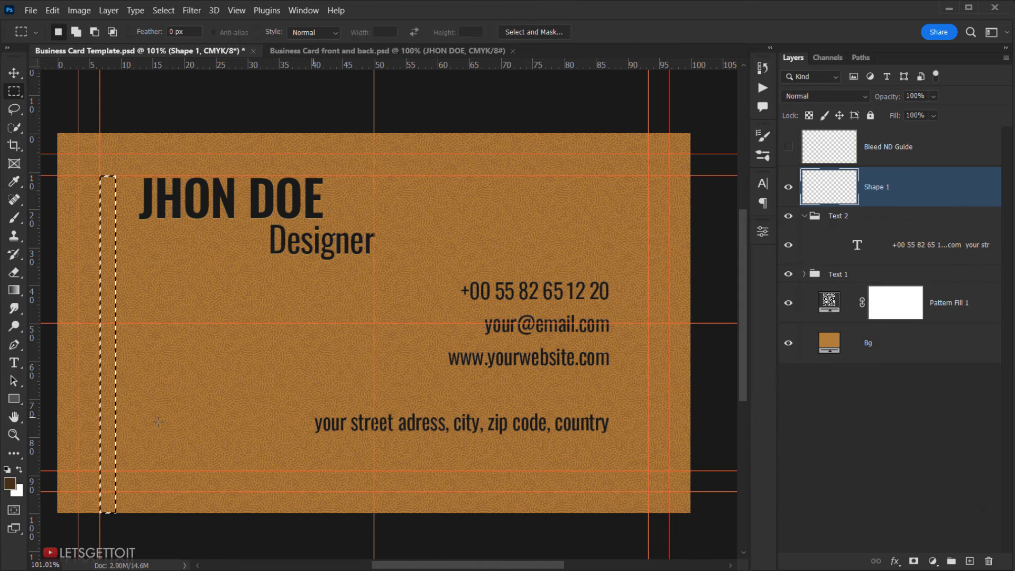
Fill the tall narrow selection on the Shape 1 layer with the dark brown foreground color using the Paint Bucket tool
click(14, 290)
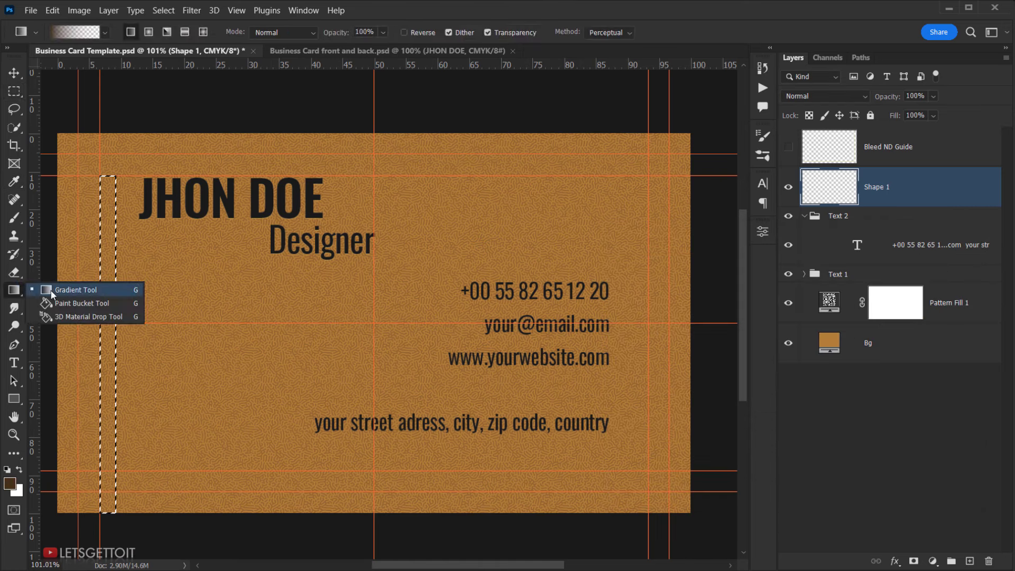
click(64, 289)
right_click(15, 289)
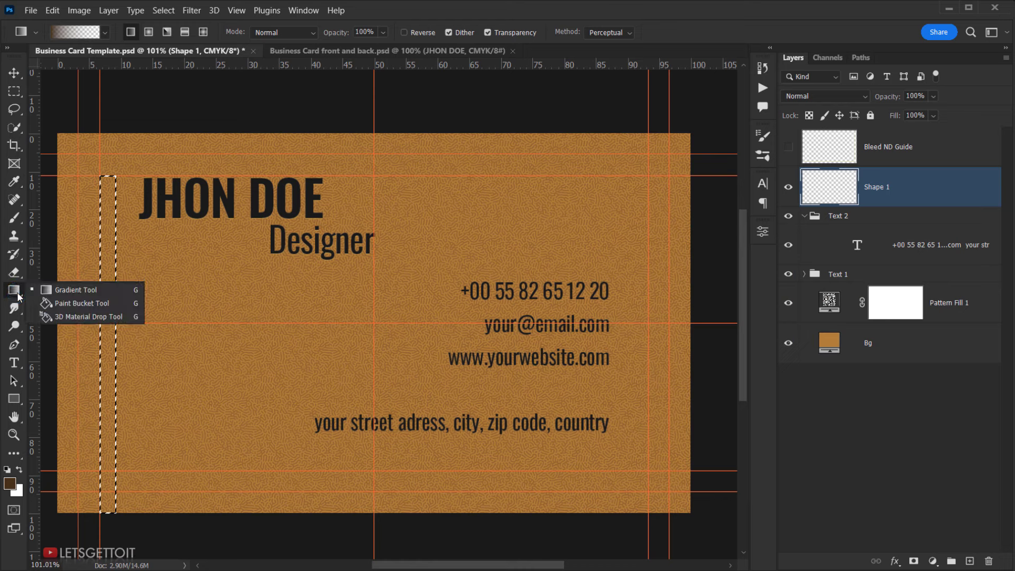
click(82, 304)
click(107, 283)
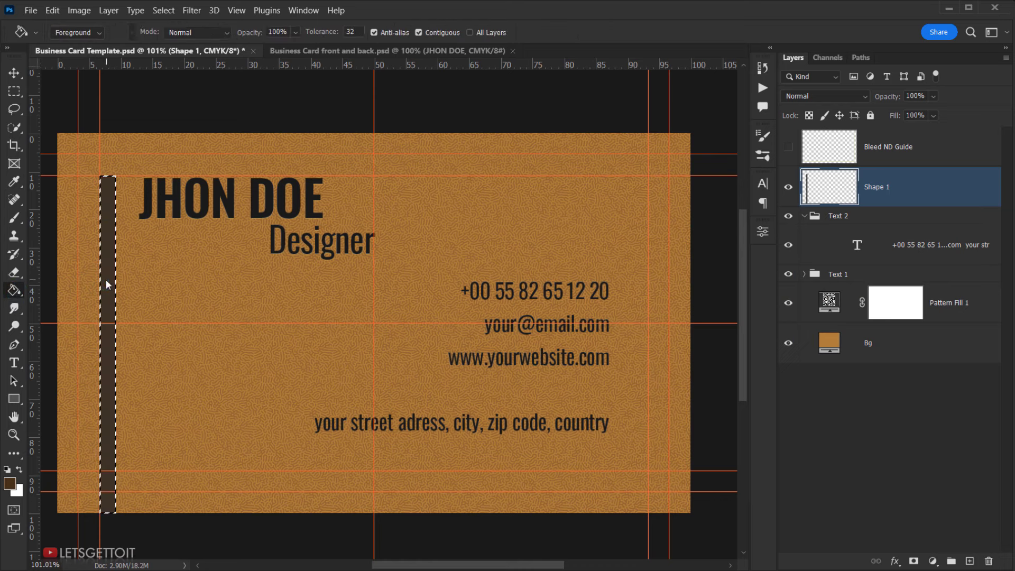
Clear the selection, duplicate the Shape 1 layer and name the copy Shape 2
click(163, 10)
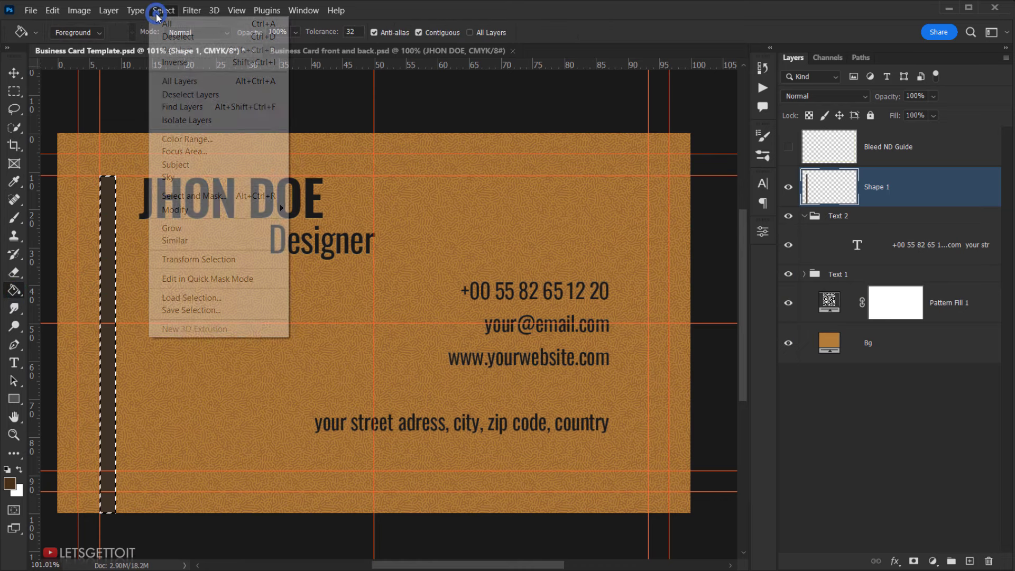
click(180, 37)
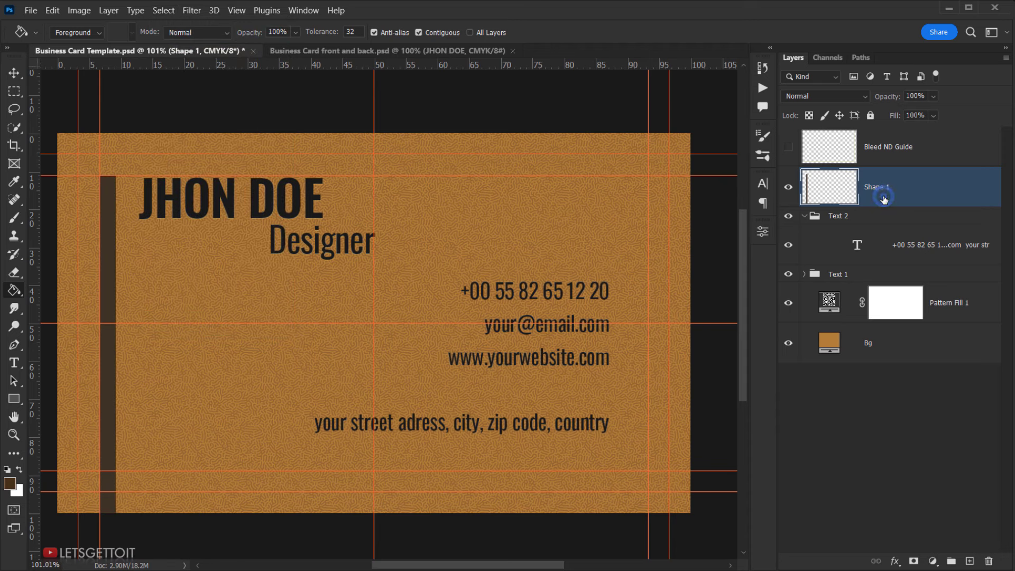
key(v)
mouse_move(920, 192)
mouse_down()
mouse_move(951, 489)
mouse_move(969, 558)
mouse_up()
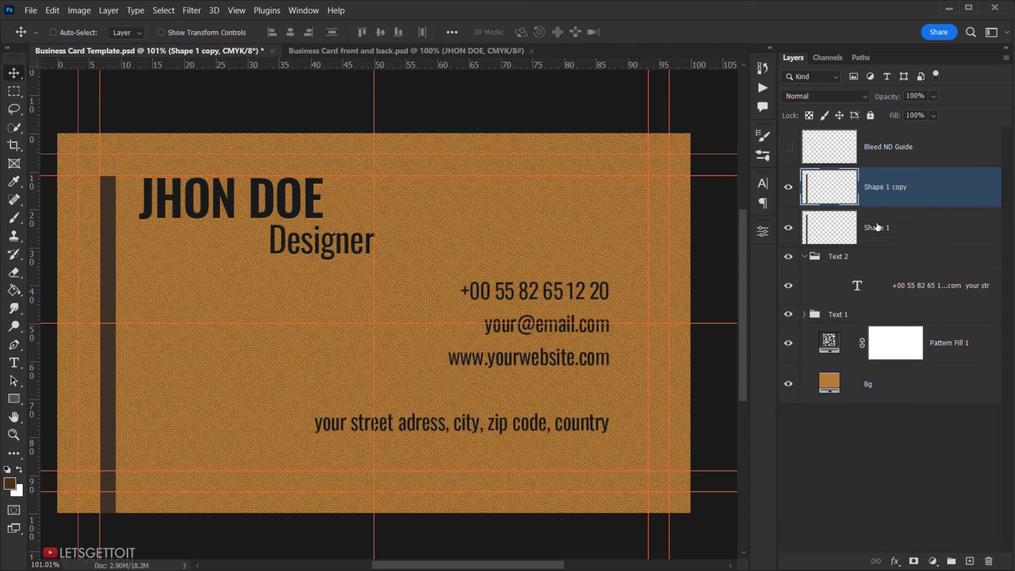
double_click(895, 187)
drag(910, 187, 887, 190)
text(2)
key(Return)
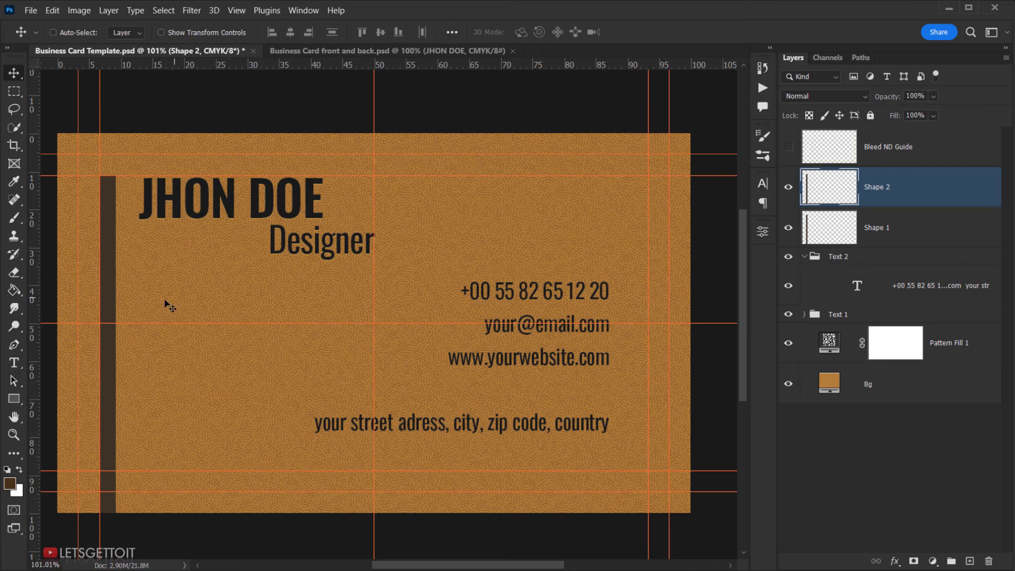
Move the Shape 2 strip just right of the first strip and shorten it from its upper end to 76.83% height
drag(108, 309, 137, 310)
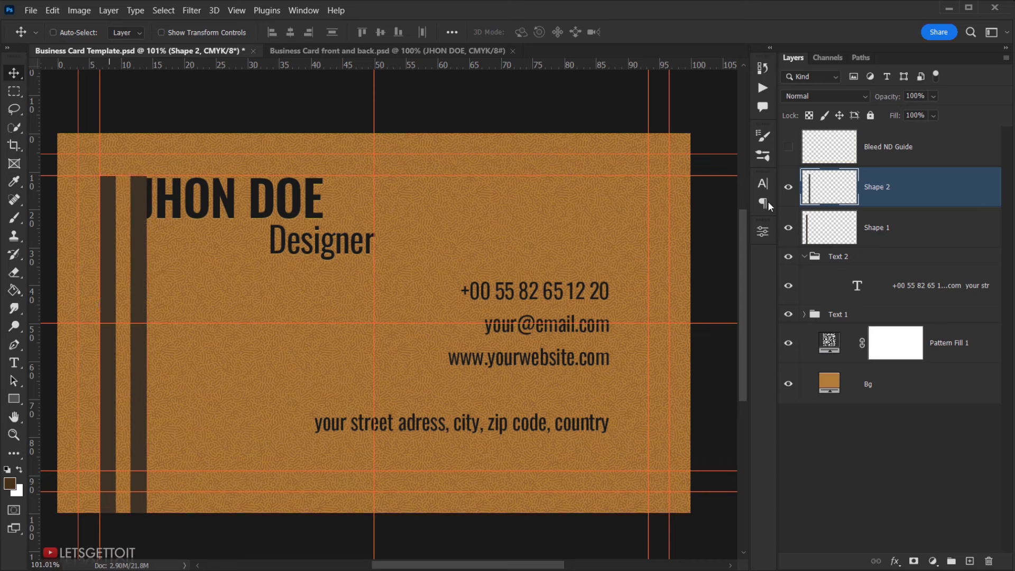
click(842, 181)
click(53, 10)
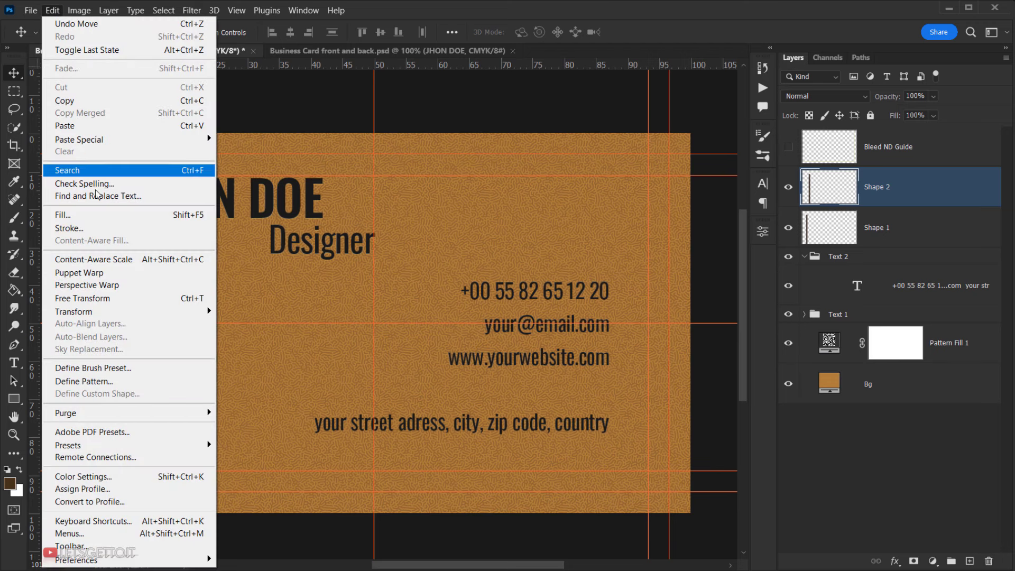
click(92, 302)
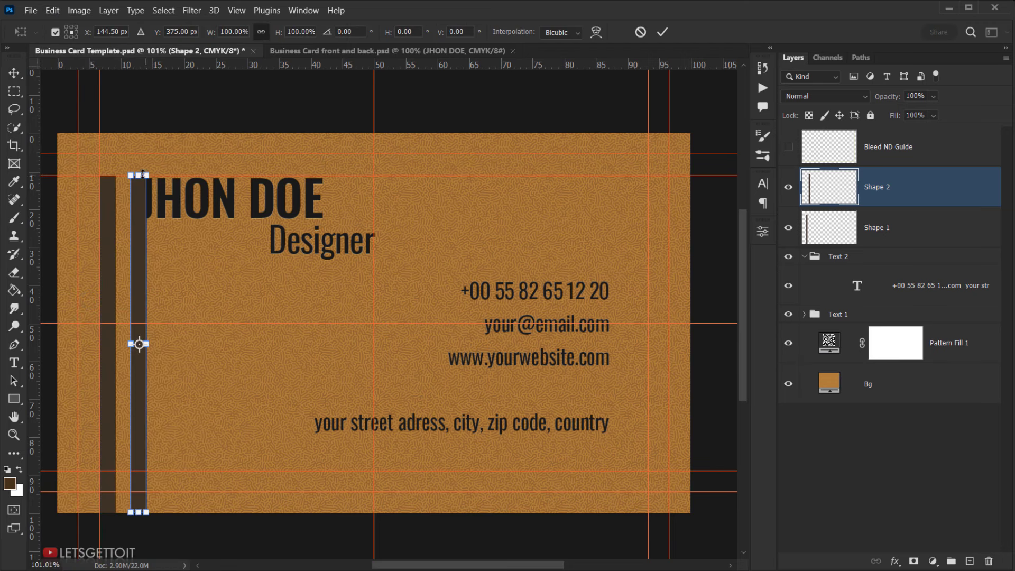
drag(138, 175, 138, 247)
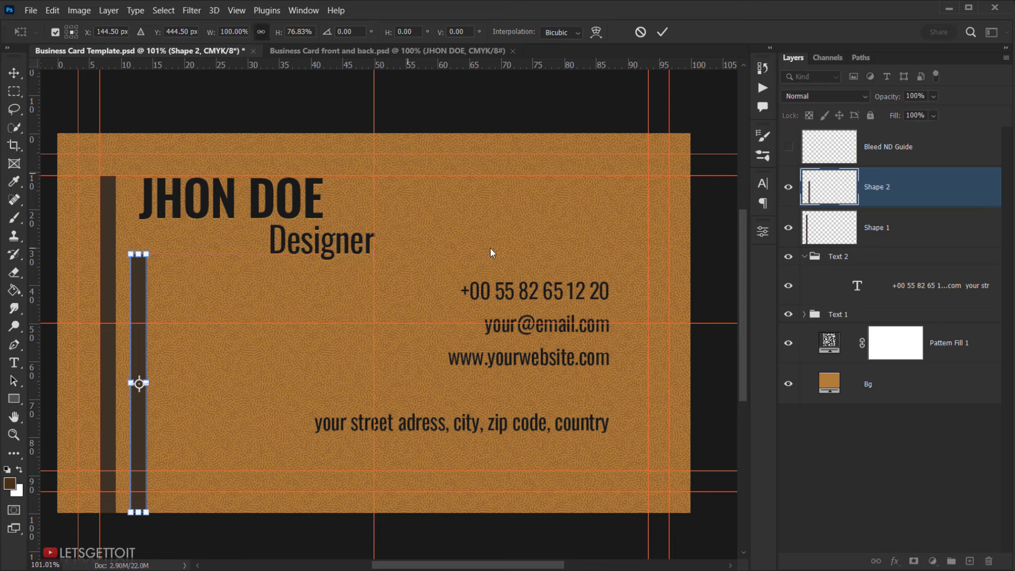
click(662, 32)
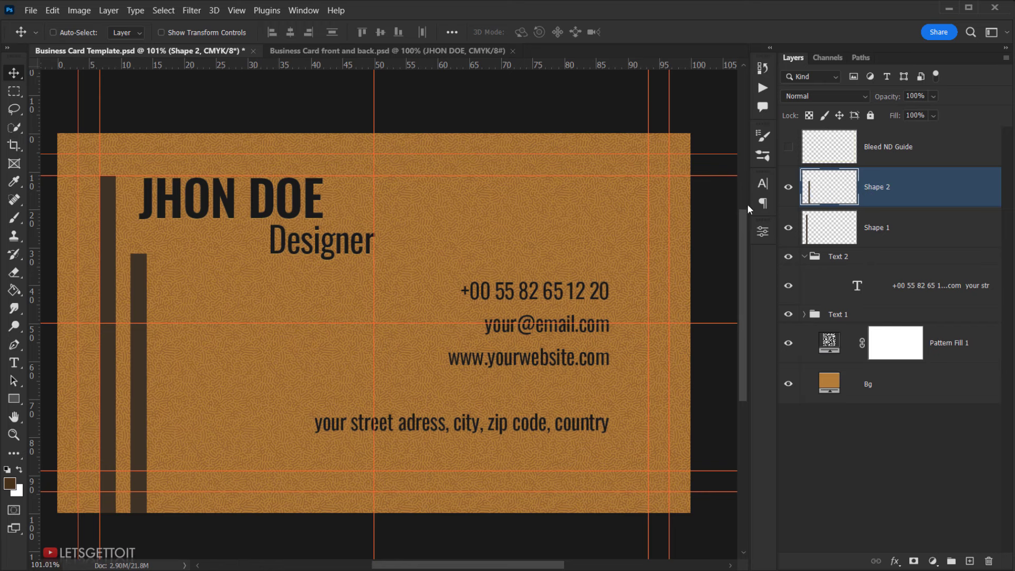
Add a Color Overlay to the Shape 2 layer in light orange cc934c, starting from a color sampled on the card background
double_click(937, 194)
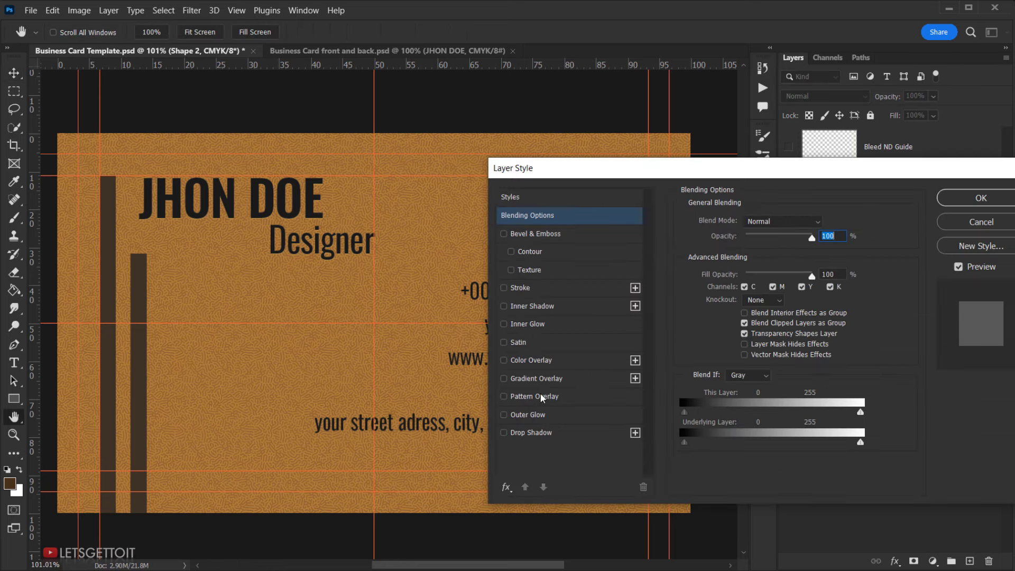
click(533, 361)
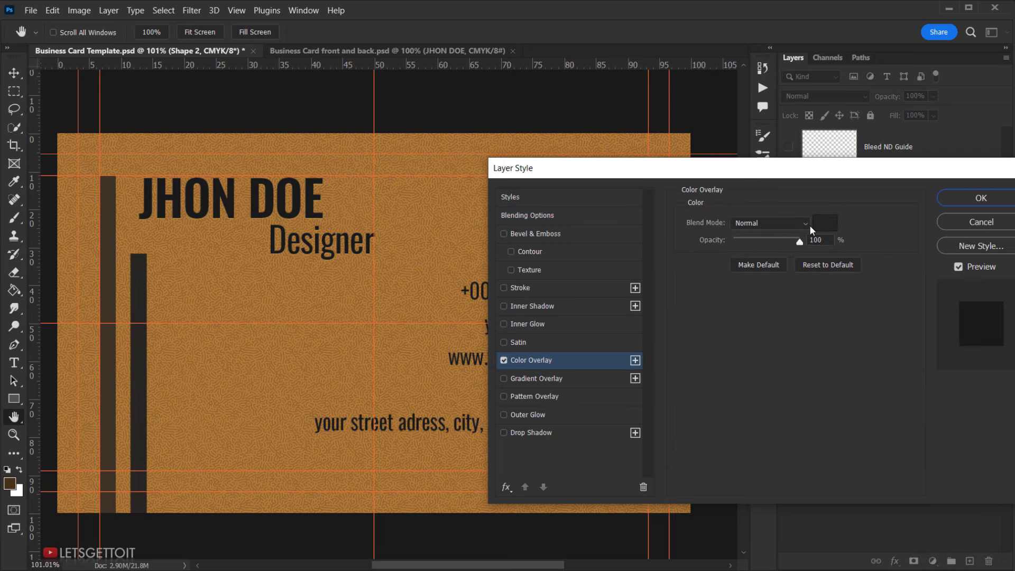
click(824, 222)
click(397, 291)
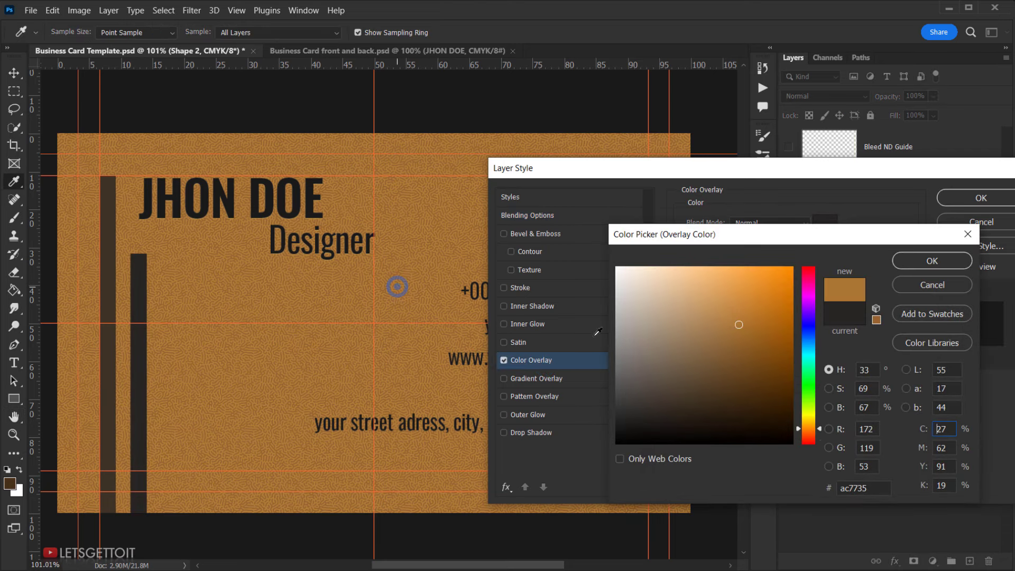
drag(732, 318, 728, 302)
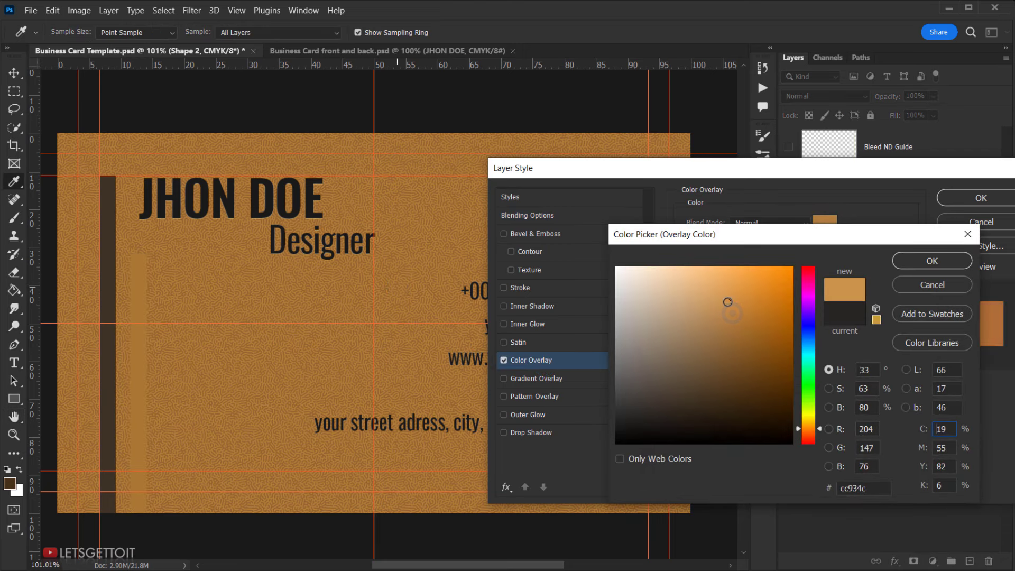
click(930, 261)
click(979, 200)
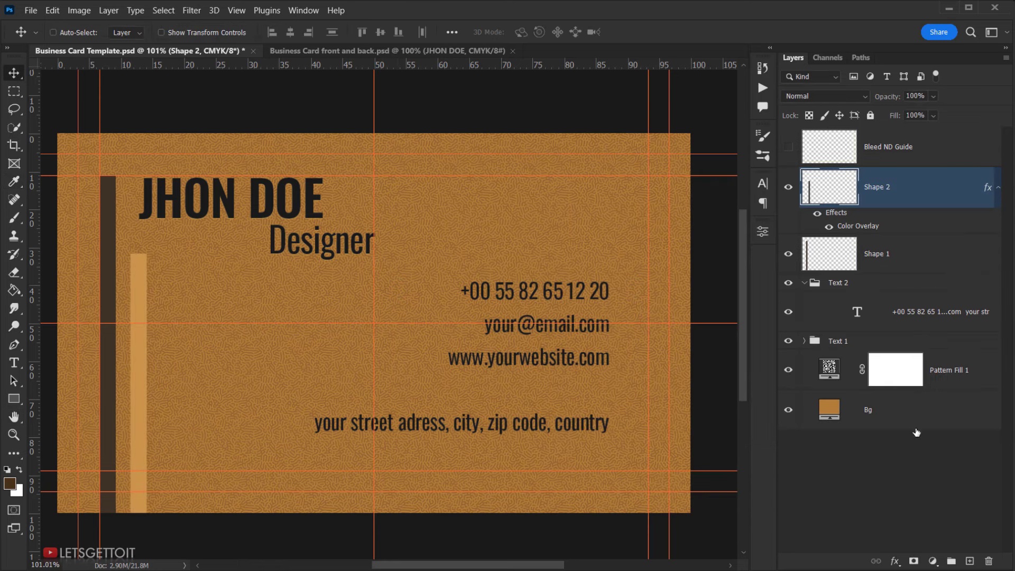
click(921, 468)
click(998, 187)
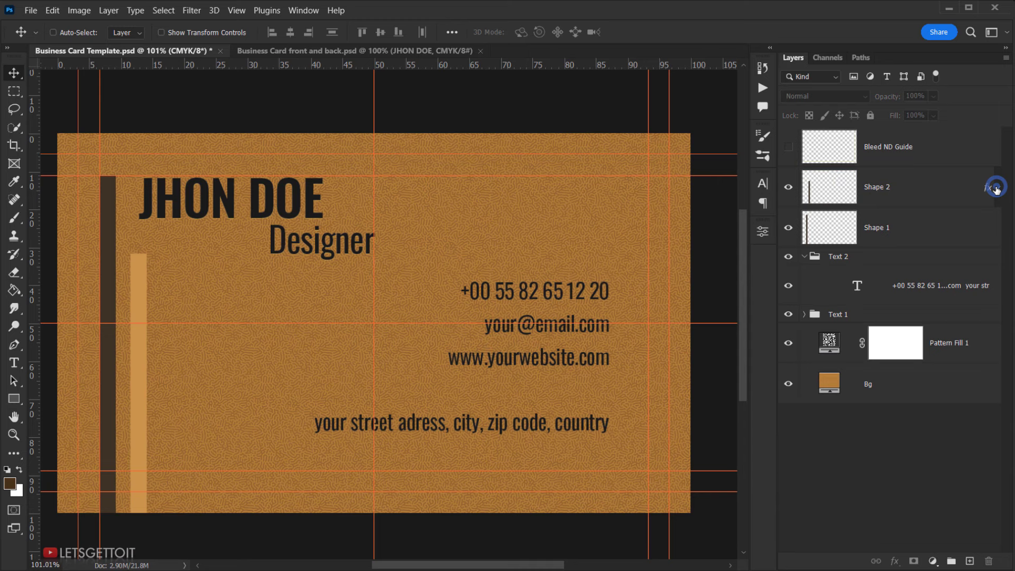
Duplicate the Shape 1 and Shape 2 layers together and select both copies
click(946, 199)
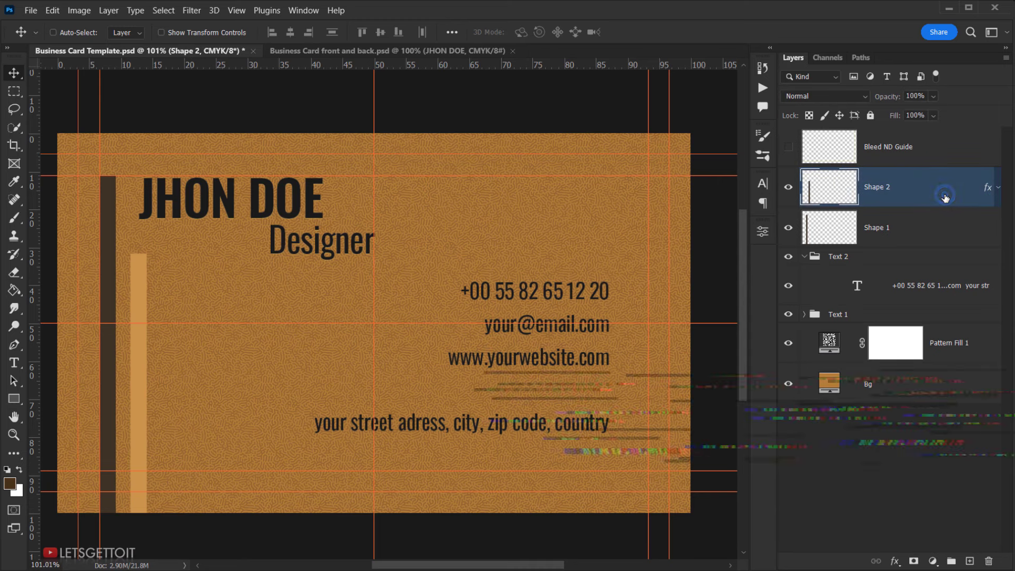
ctrl+click(935, 228)
drag(967, 230, 972, 561)
click(885, 195)
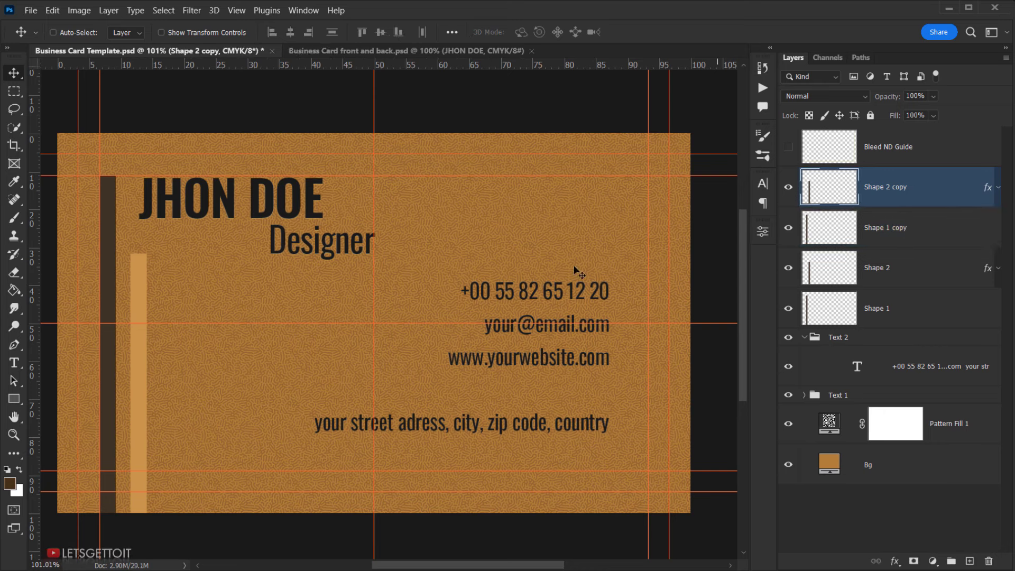
ctrl+click(959, 221)
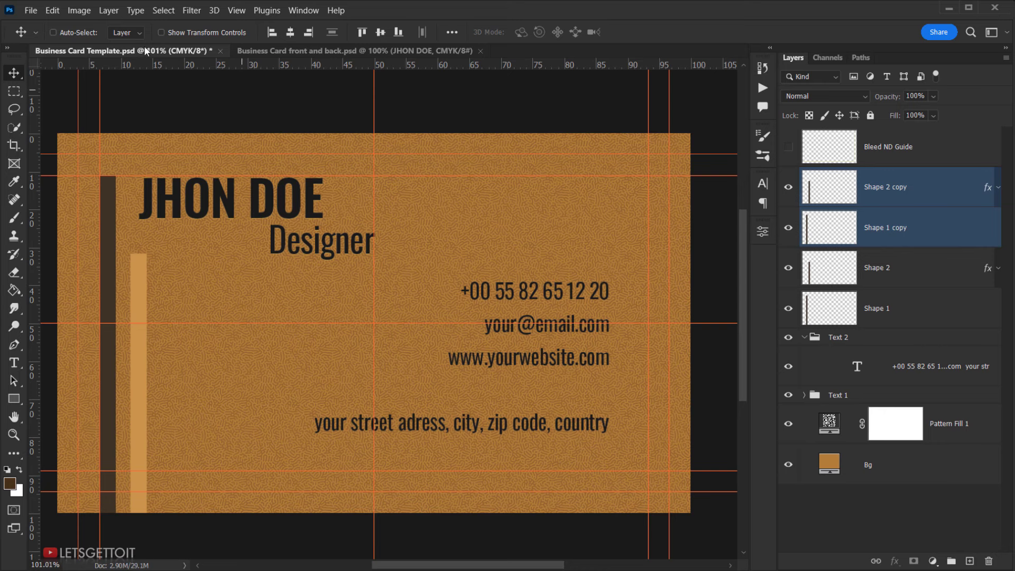
Move the two copied strips with Free Transform to the inner guide on the card's right side
click(52, 10)
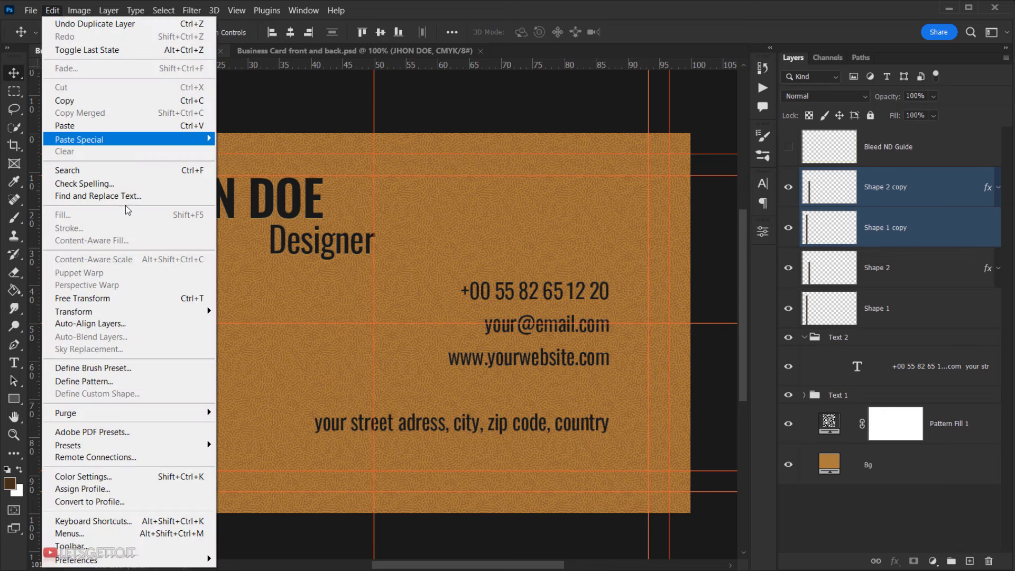
click(118, 303)
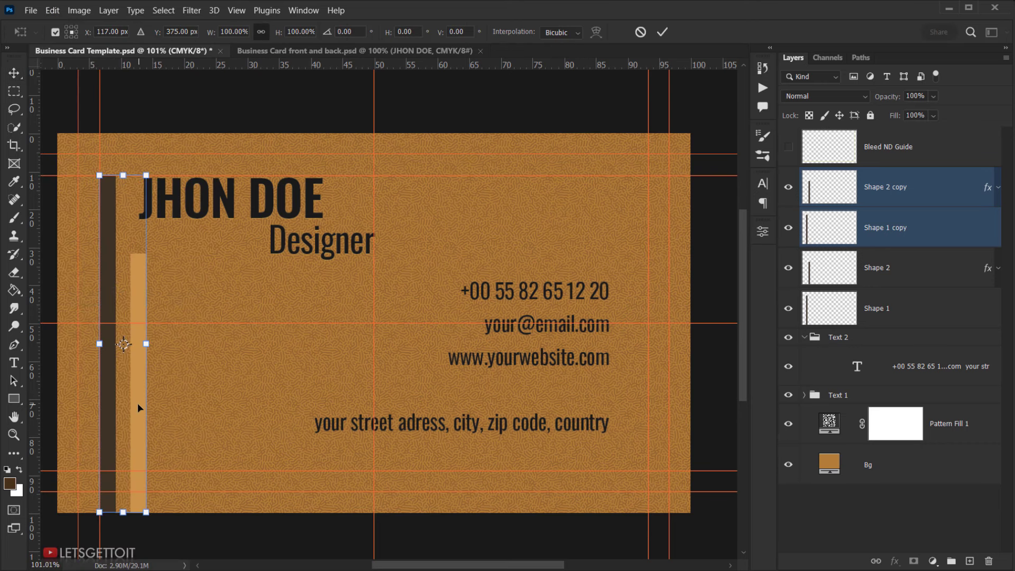
drag(138, 403, 639, 404)
Flip the copied strips vertically and horizontally, and move them up to meet the card's top edge
right_click(636, 380)
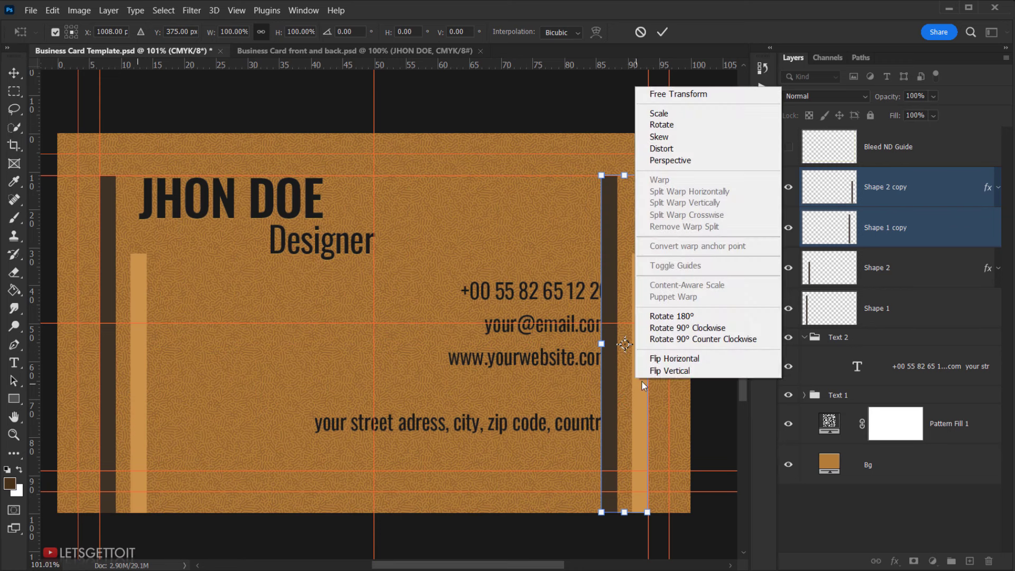
click(671, 371)
right_click(641, 335)
click(676, 310)
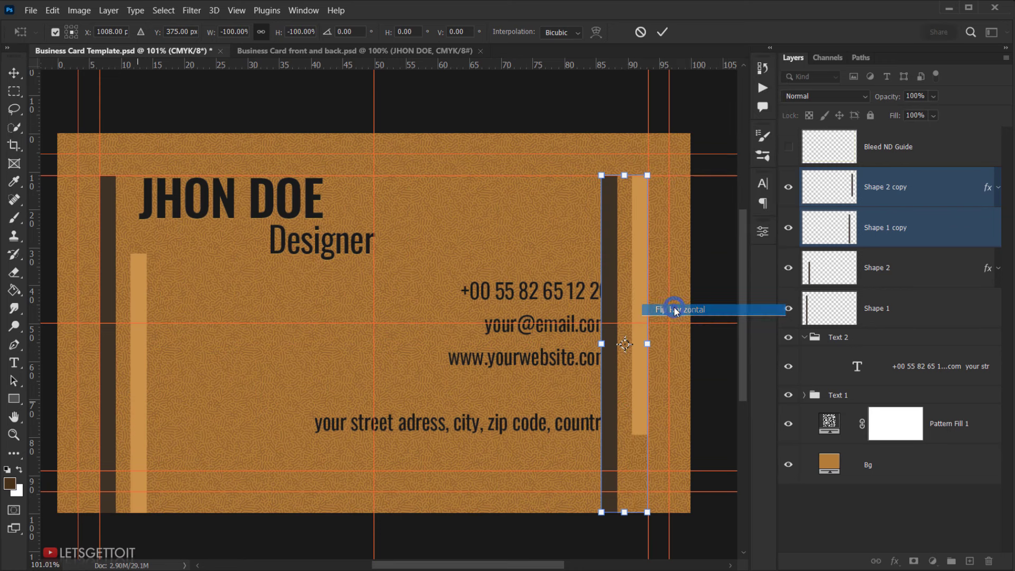
drag(642, 405, 648, 361)
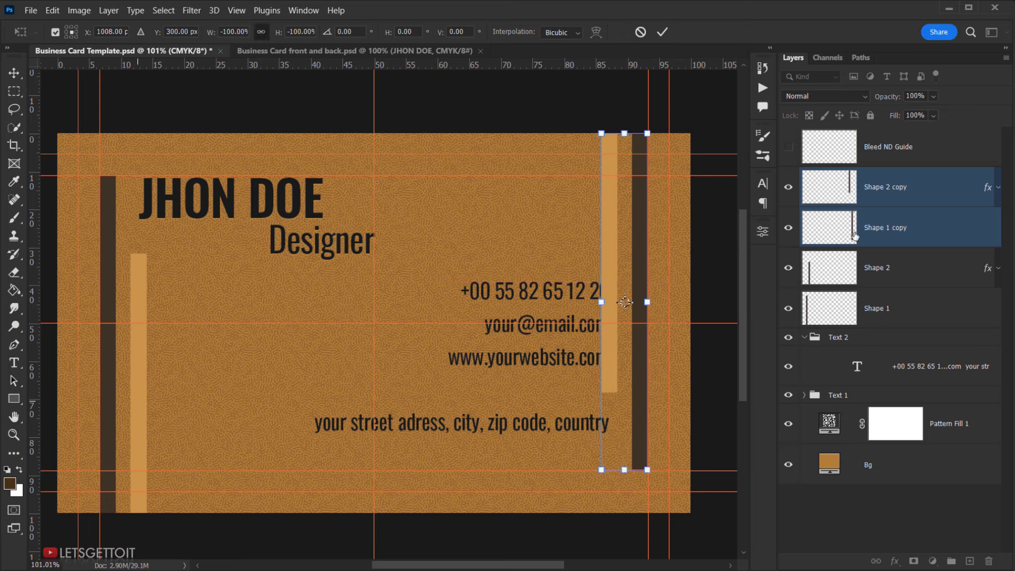
click(661, 30)
Move the Shape 2 copy strip up past the card's top edge until its lower end aligns with the left light strip's upper end
click(891, 188)
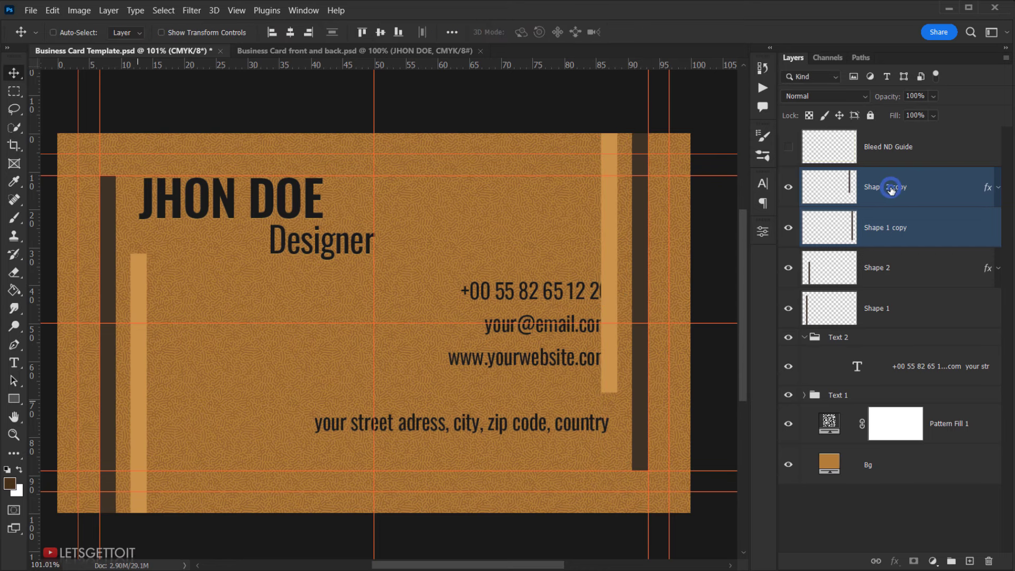
click(789, 186)
click(788, 187)
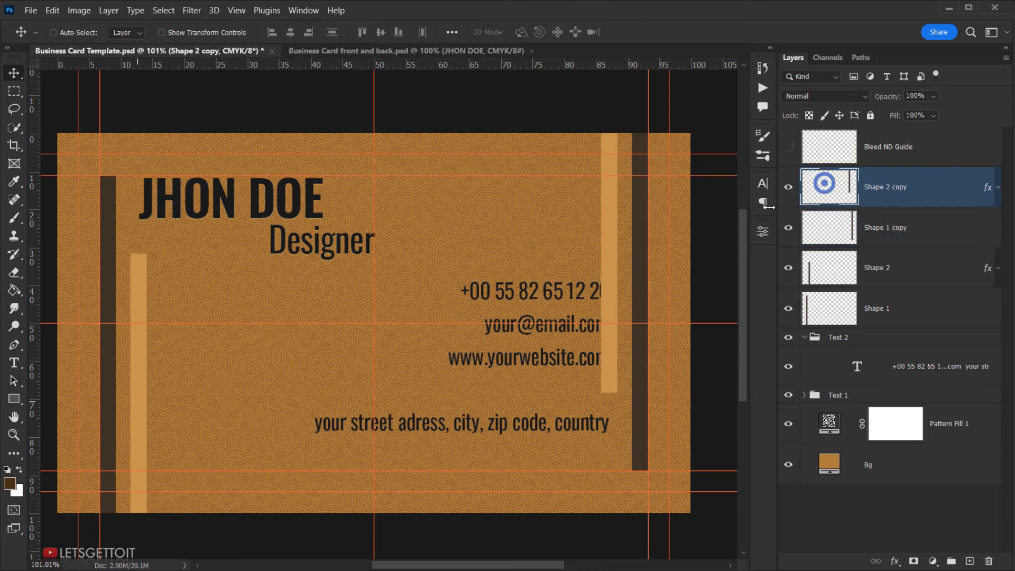
drag(608, 272, 599, 223)
mouse_move(598, 141)
mouse_down()
mouse_move(596, 151)
mouse_move(594, 128)
mouse_up()
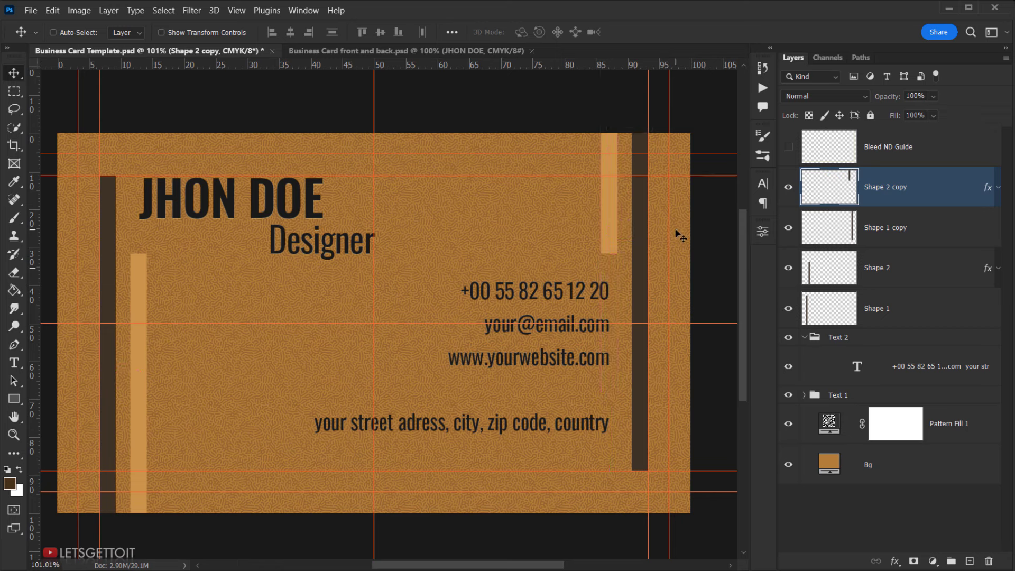
Hide the guides and review the whole card layout
key(ctrl+semicolon)
scroll(375, 333, down, 3)
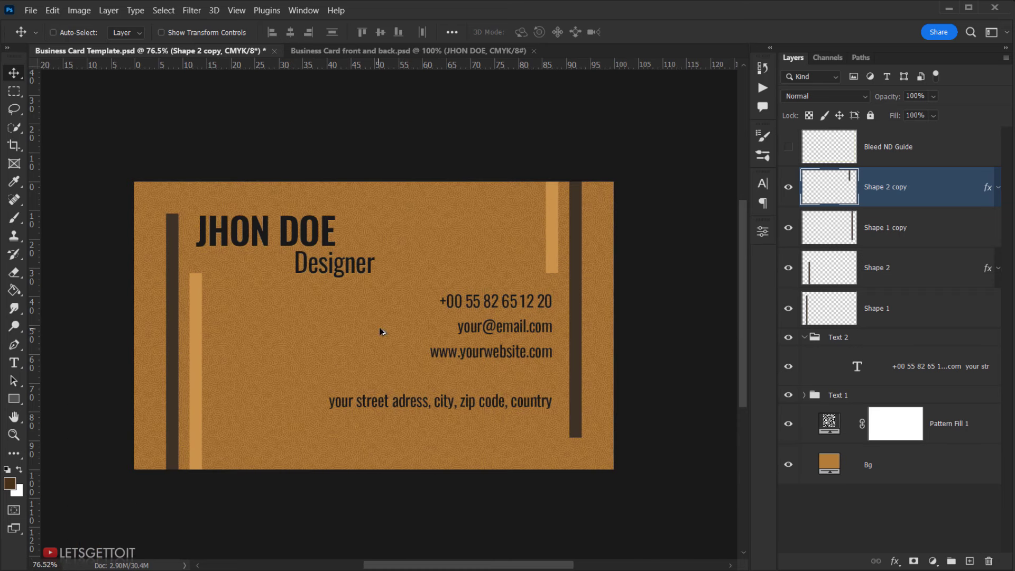
drag(322, 339, 372, 331)
scroll(507, 401, up, 1)
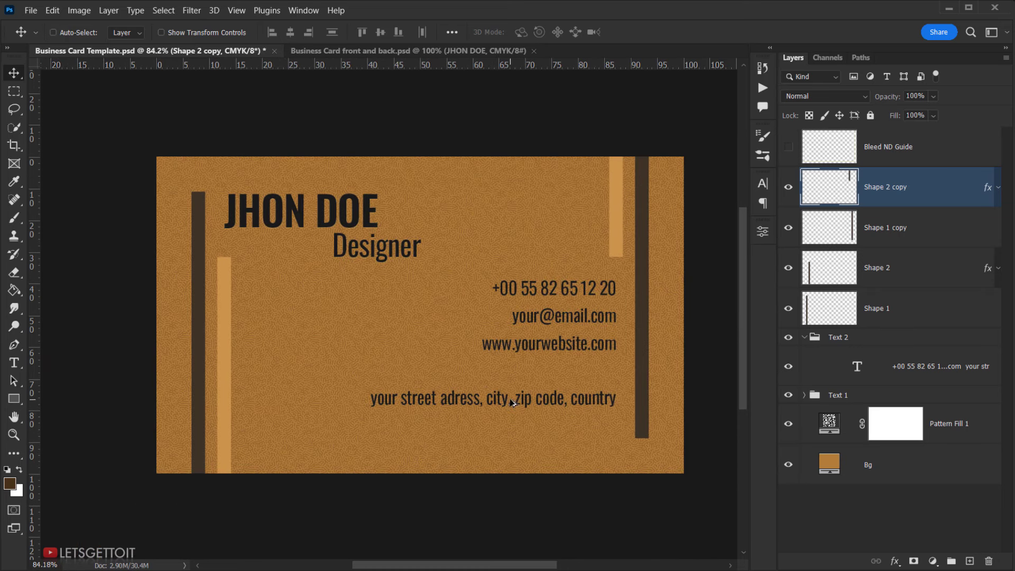
drag(499, 373, 481, 378)
scroll(452, 394, up, 2)
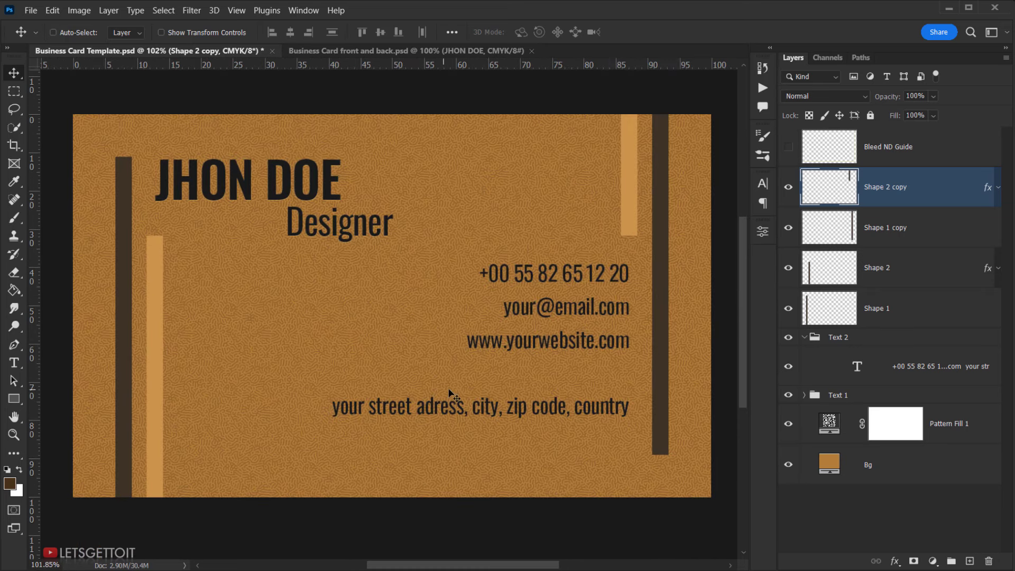
Check the strips and text against the trimline and safety margin by temporarily showing the Bleed ND Guide layer
click(937, 189)
click(789, 148)
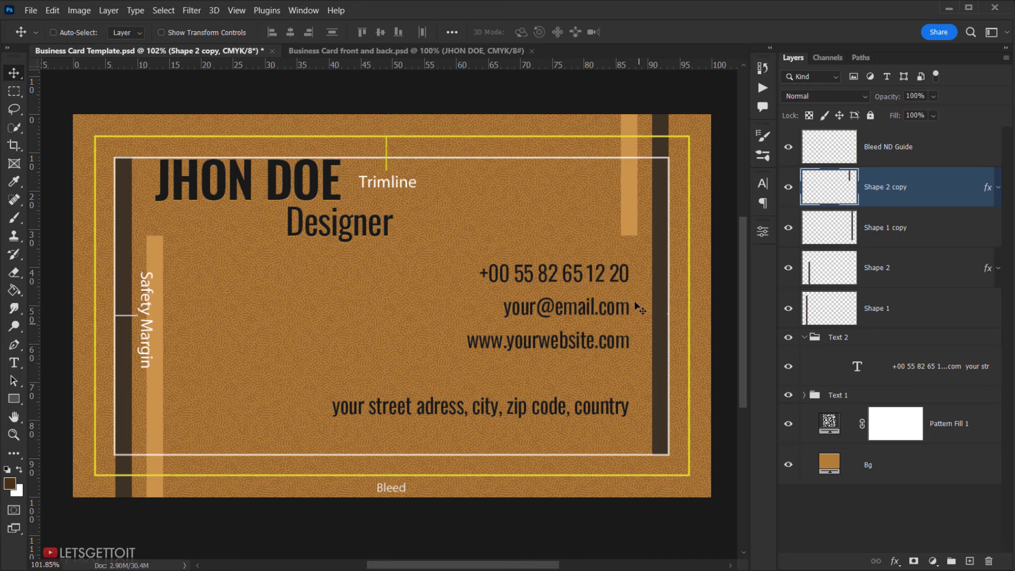
click(789, 148)
Group all layers from Shape 2 copy down to Bg and name the group Front
click(950, 190)
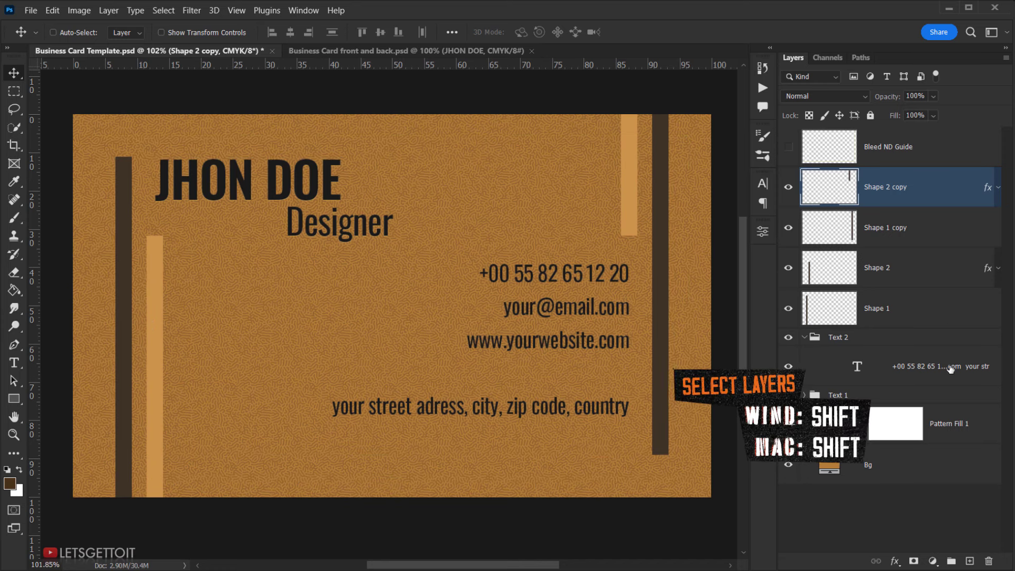
shift+click(953, 476)
drag(947, 481, 947, 567)
double_click(837, 176)
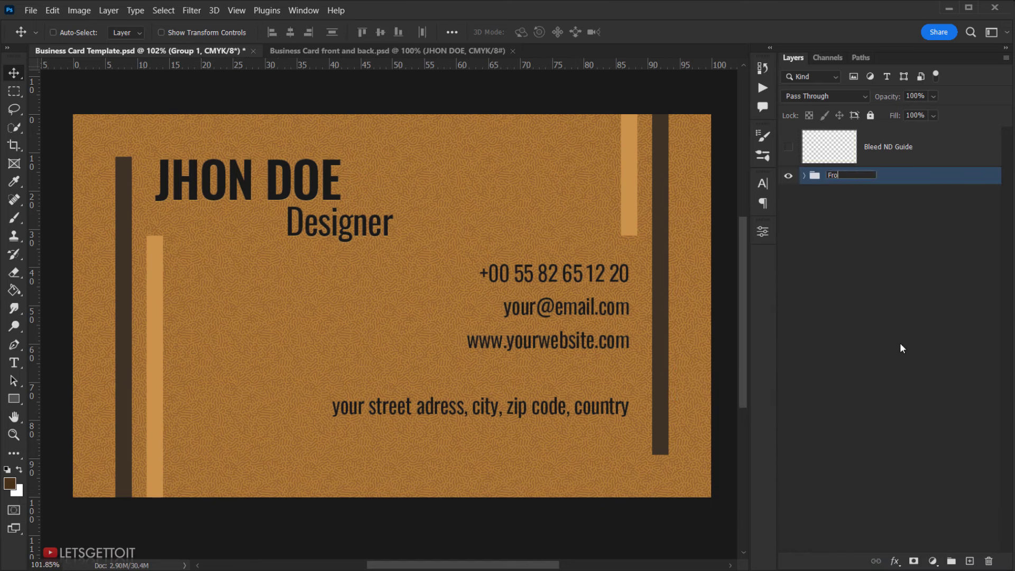
key(Return)
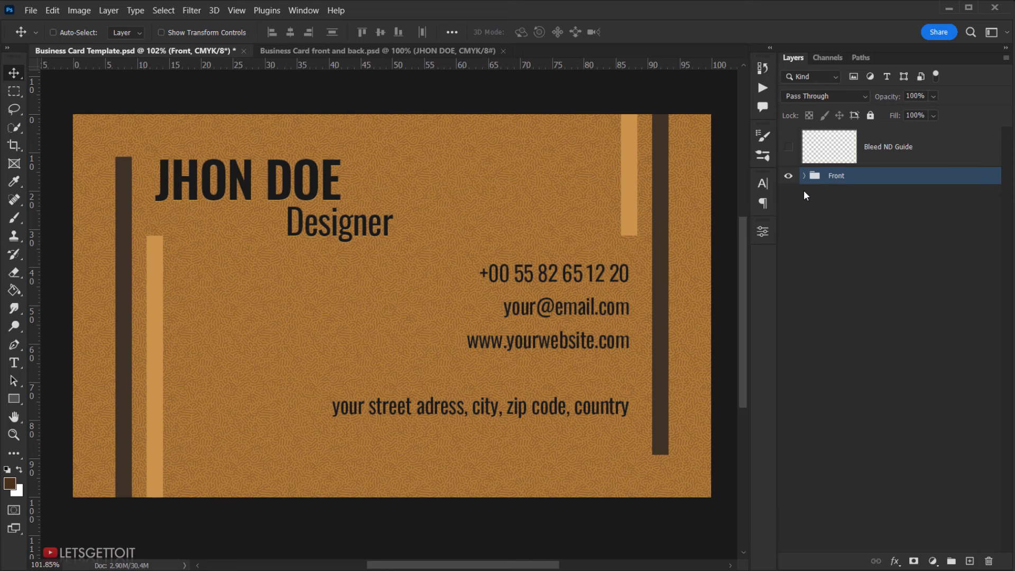
click(788, 177)
click(788, 177)
Duplicate the Front group and name the copy Back
drag(862, 180, 970, 561)
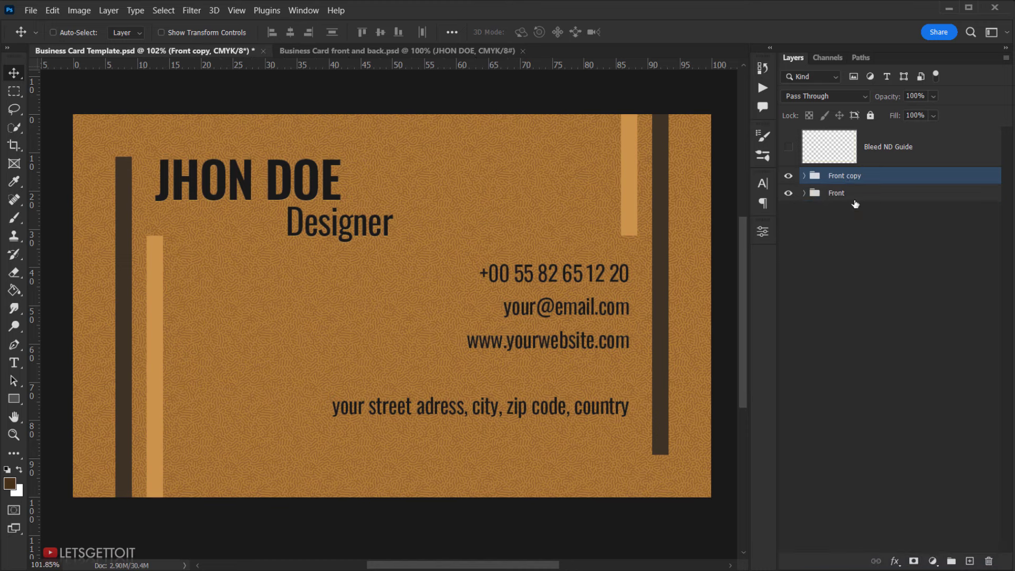
double_click(846, 175)
text(Back)
key(Return)
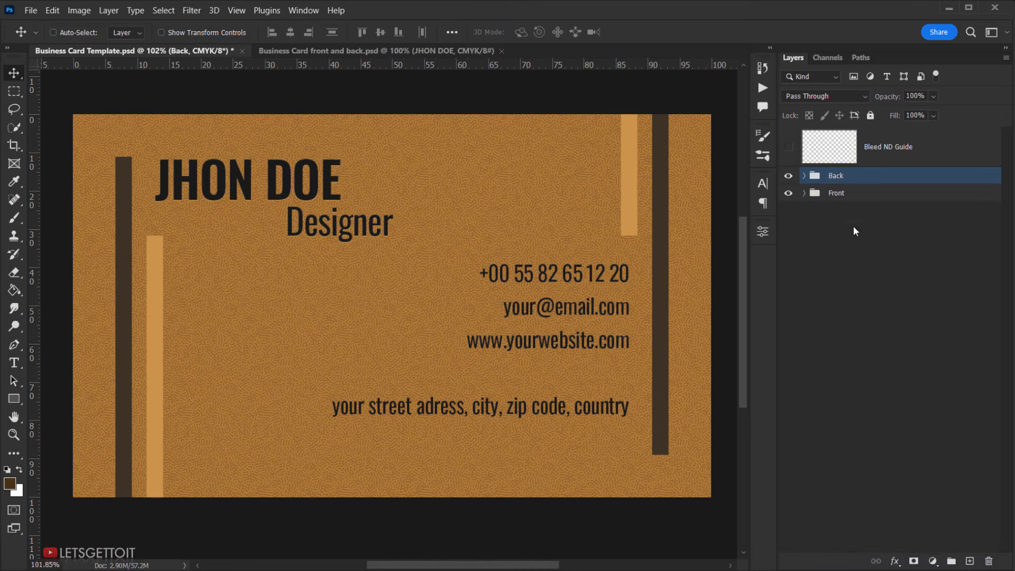
Inside the Back group, hide Shape 2 copy, Shape 1 copy, Shape 2, Shape 1 and the Text 2 and Text 1 groups
click(789, 194)
click(789, 194)
click(803, 176)
click(804, 177)
click(804, 177)
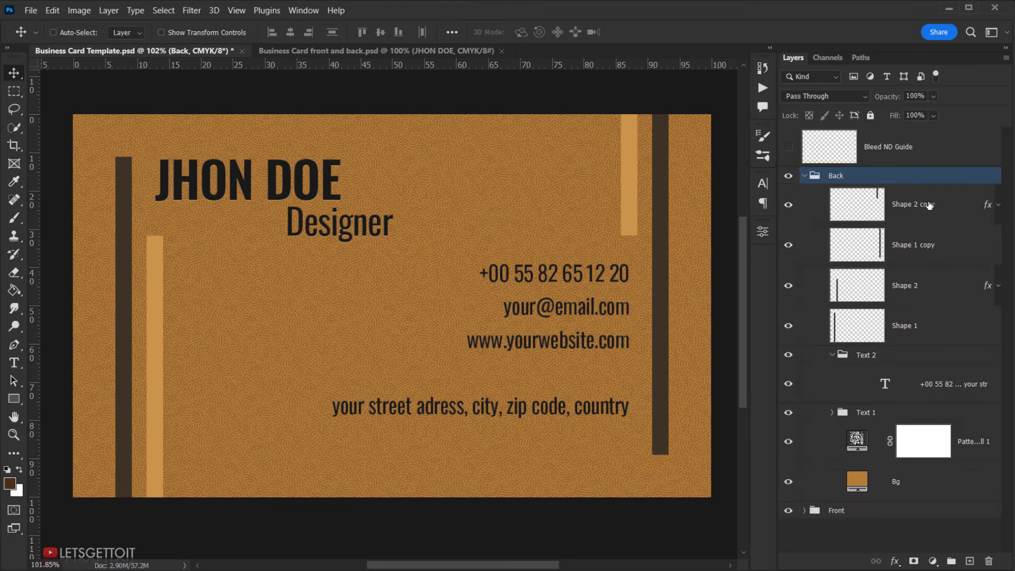
click(789, 205)
click(789, 244)
click(788, 286)
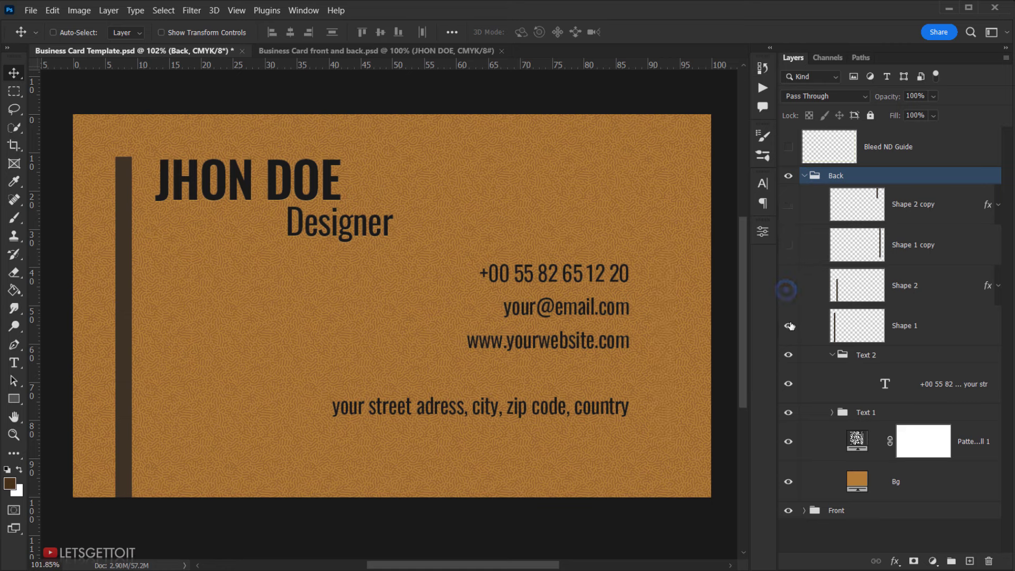
click(788, 326)
click(836, 355)
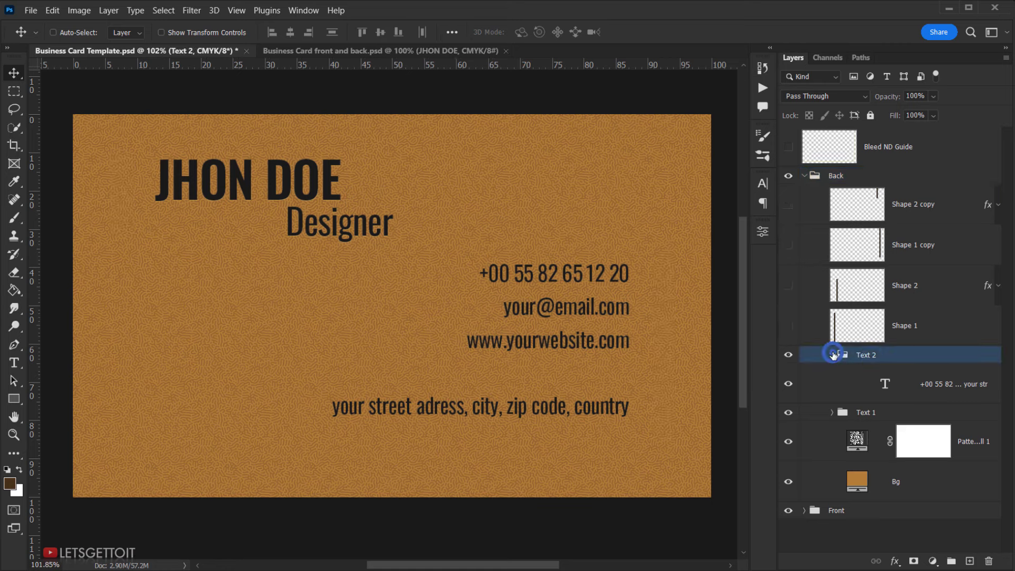
click(788, 355)
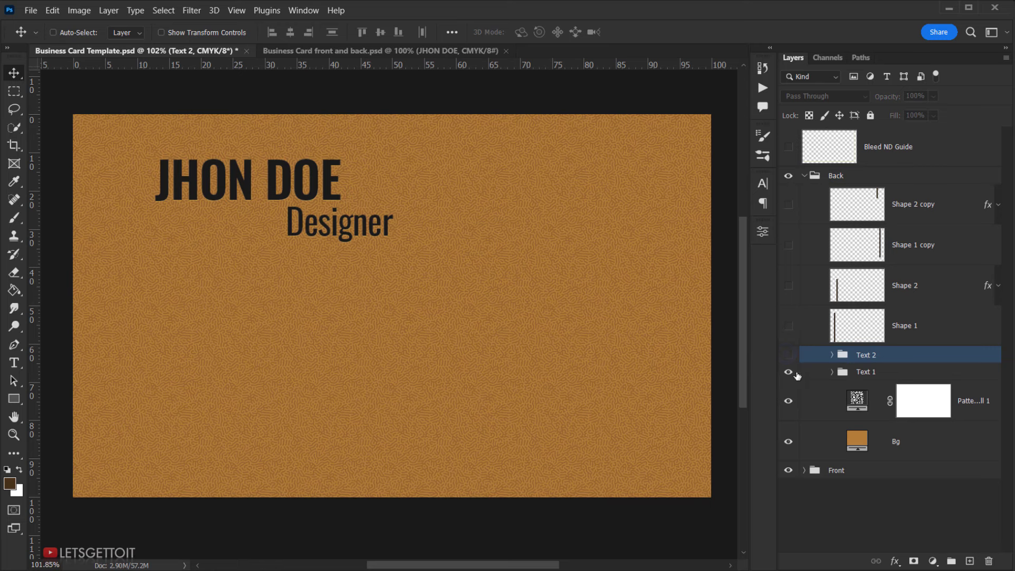
click(788, 372)
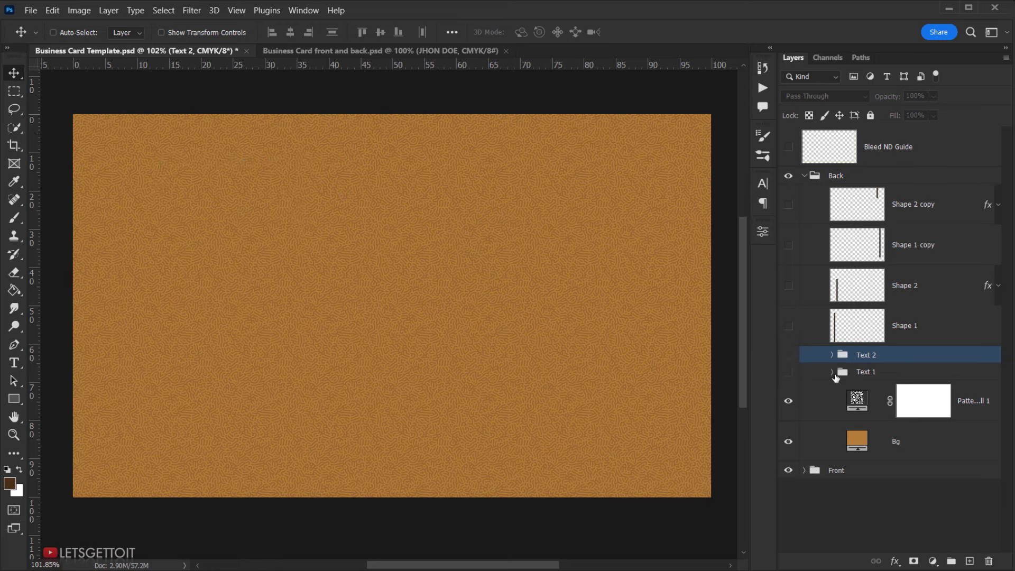
Set the opacity of the Back group's pattern fill layer to 25%
click(856, 397)
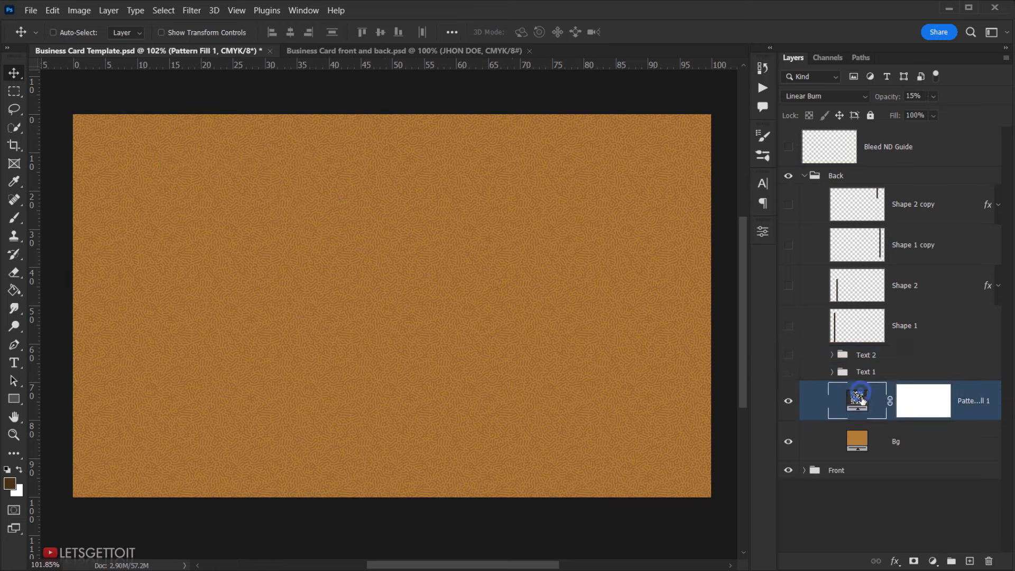
click(914, 96)
text(25)
key(Return)
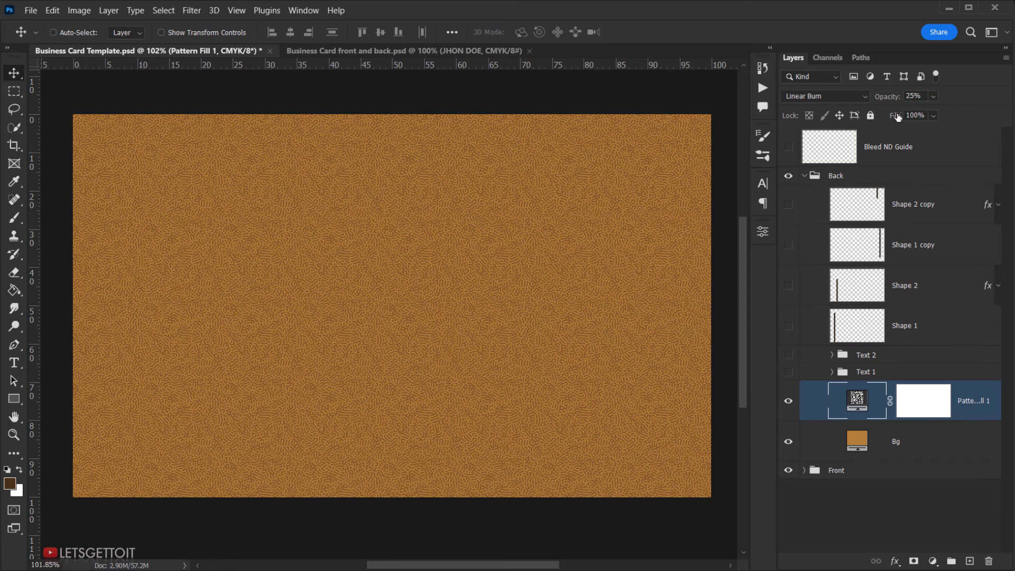
Show Shape 1 and Shape 2, display the guides, and move Shape 2 up beside Shape 1 so their upper ends align
click(788, 326)
click(789, 286)
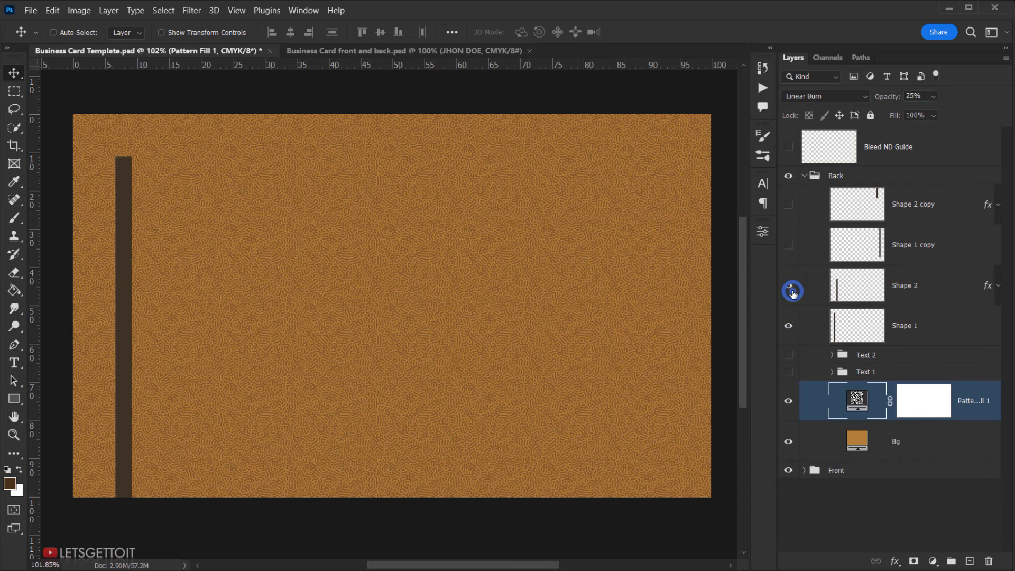
click(905, 294)
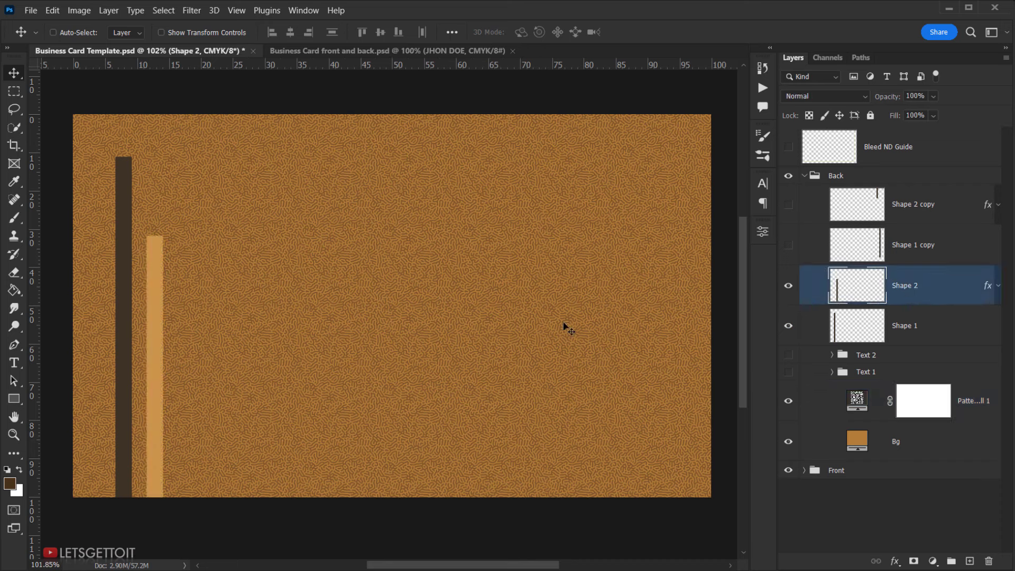
drag(159, 347, 153, 274)
key(ctrl+semicolon)
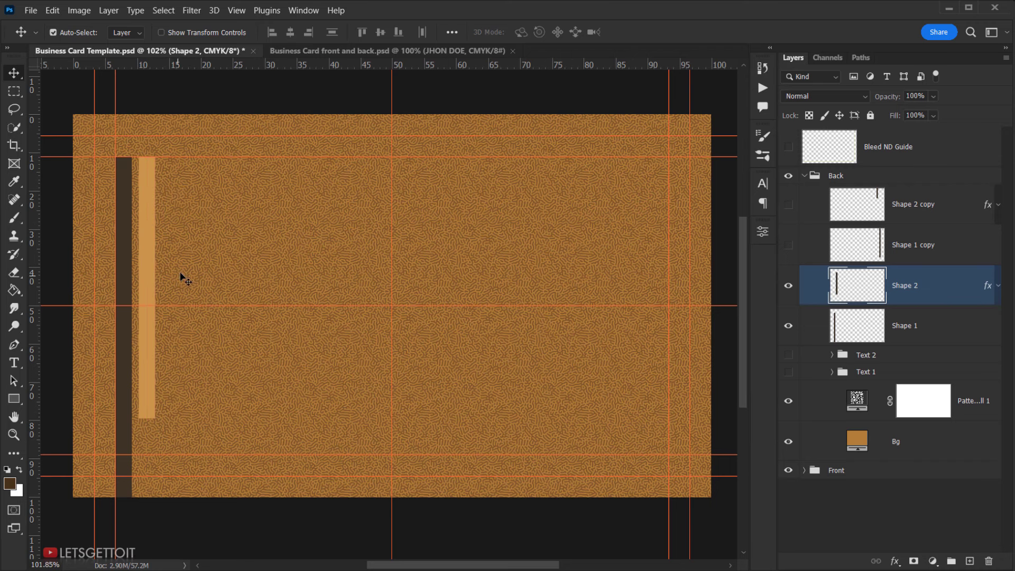
Free-transform Shape 2 to stretch its lower end past the card's bottom edge, to about 138% height
click(54, 15)
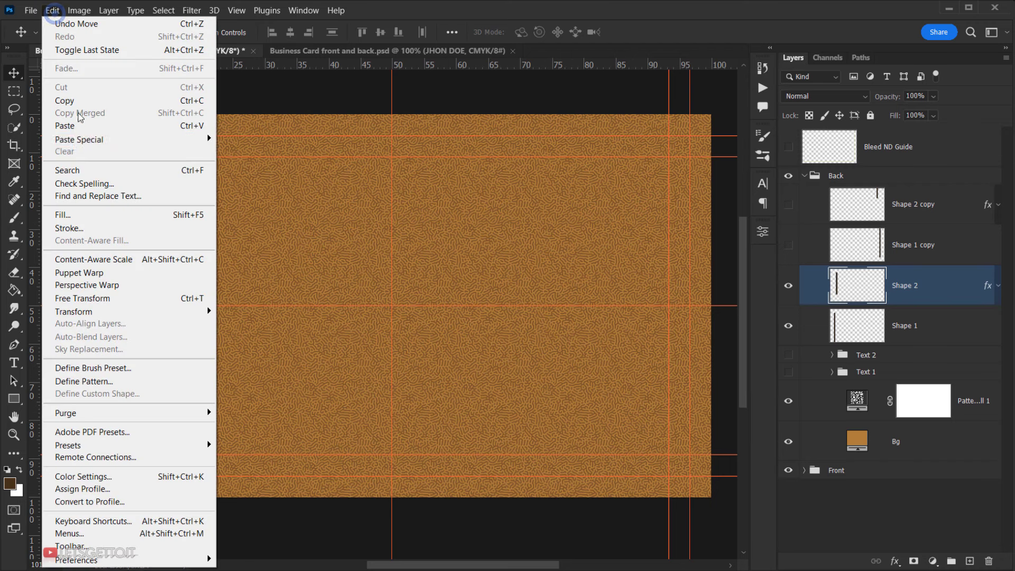
click(96, 299)
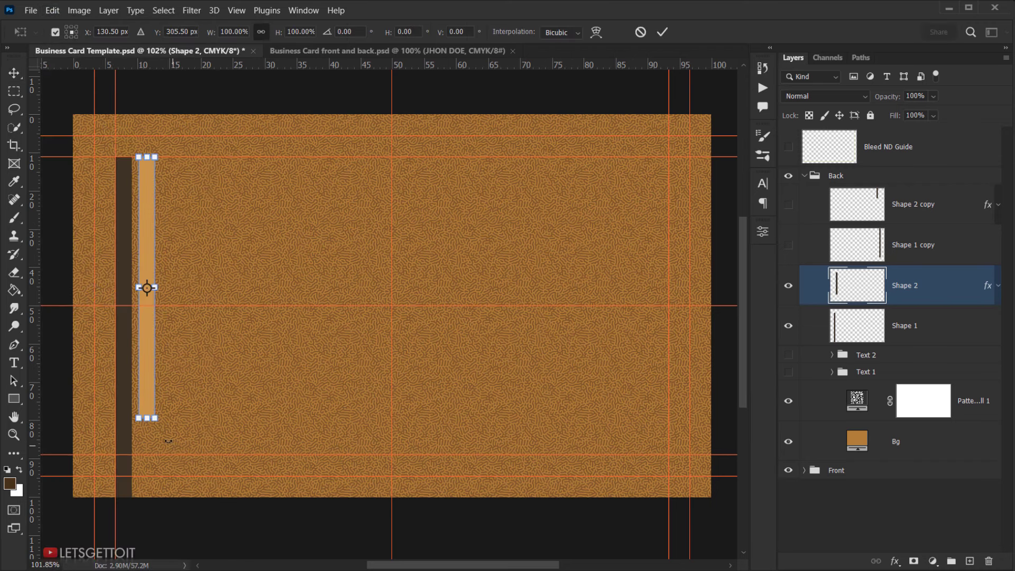
drag(148, 419, 149, 517)
drag(148, 420, 149, 415)
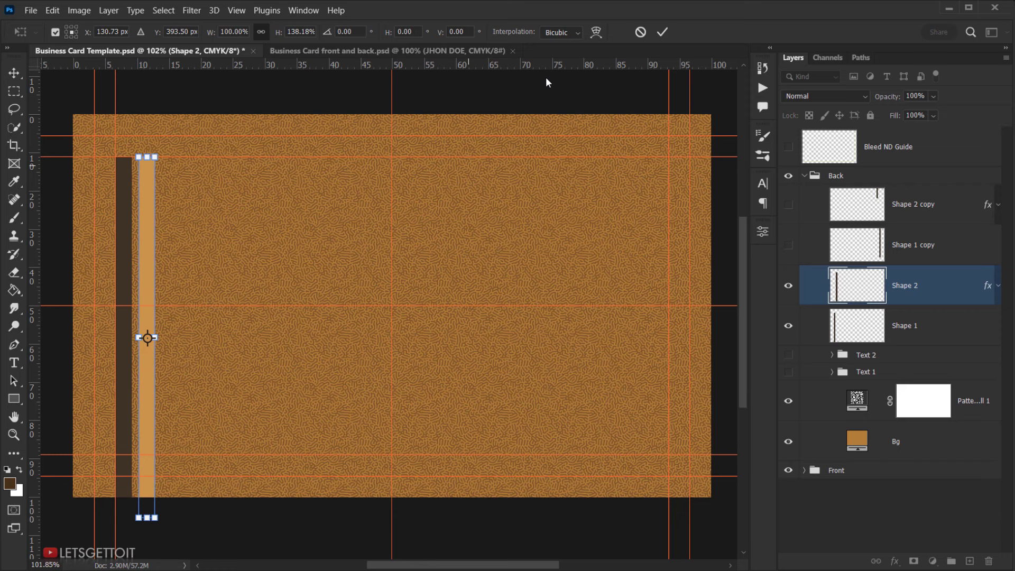
click(662, 31)
Delete the Shape 1 copy and Shape 2 copy layers from the Back group
click(950, 297)
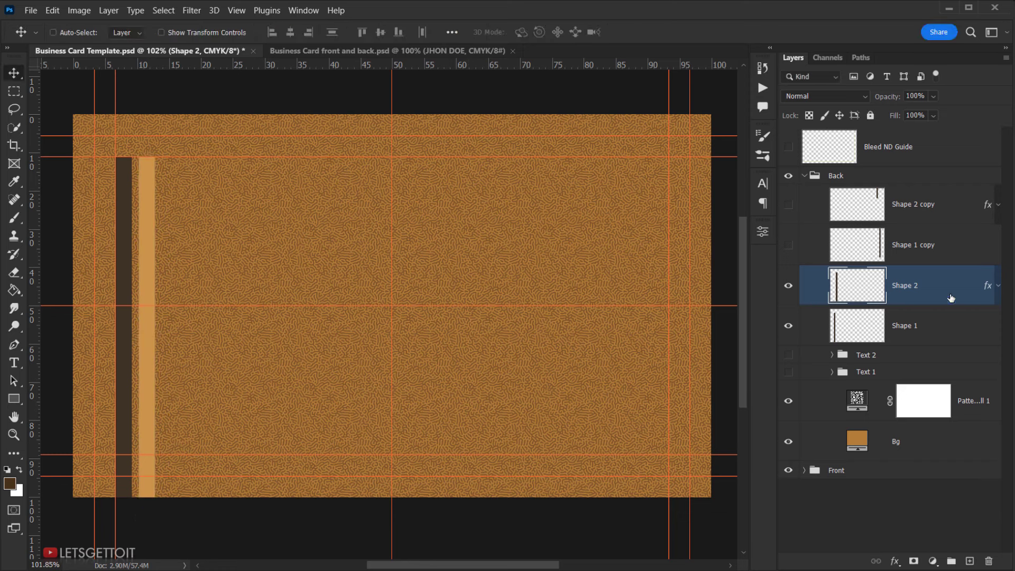
click(939, 246)
click(948, 202)
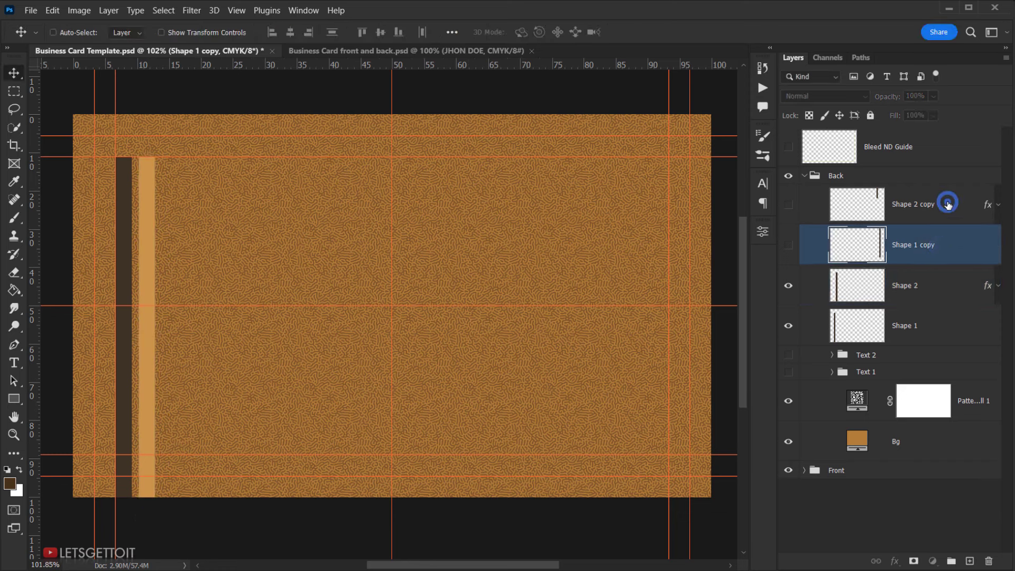
ctrl+click(950, 243)
drag(977, 233, 988, 560)
Free-transform Shape 1 and Shape 2 together, rotating them -90° into horizontal strips
click(939, 250)
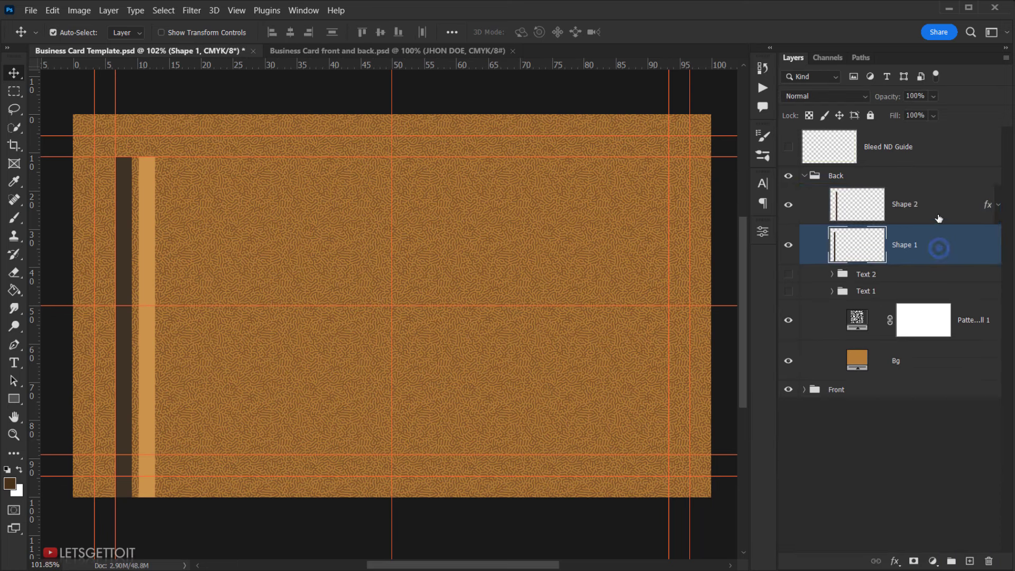
ctrl+click(937, 211)
click(52, 10)
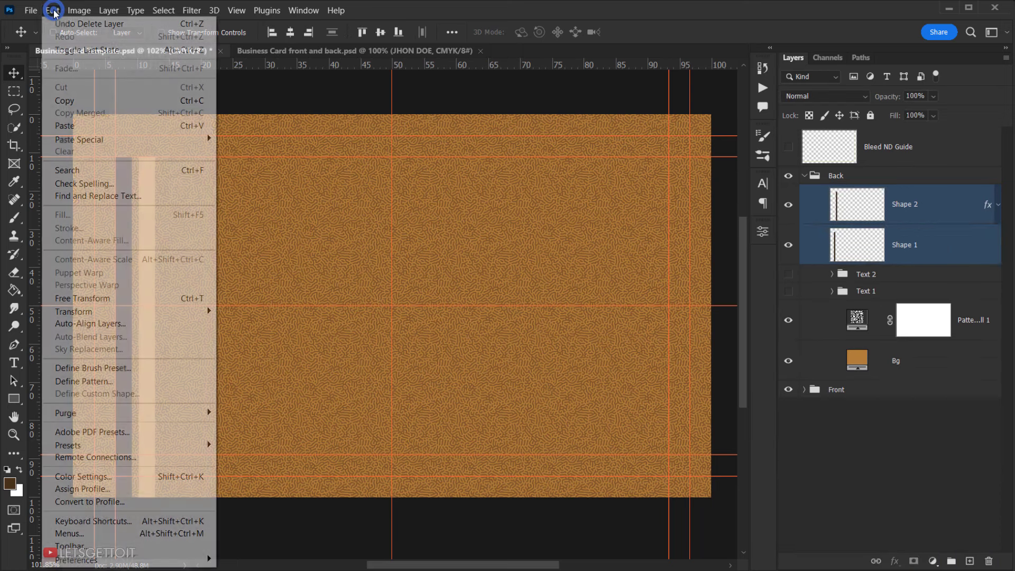
click(164, 299)
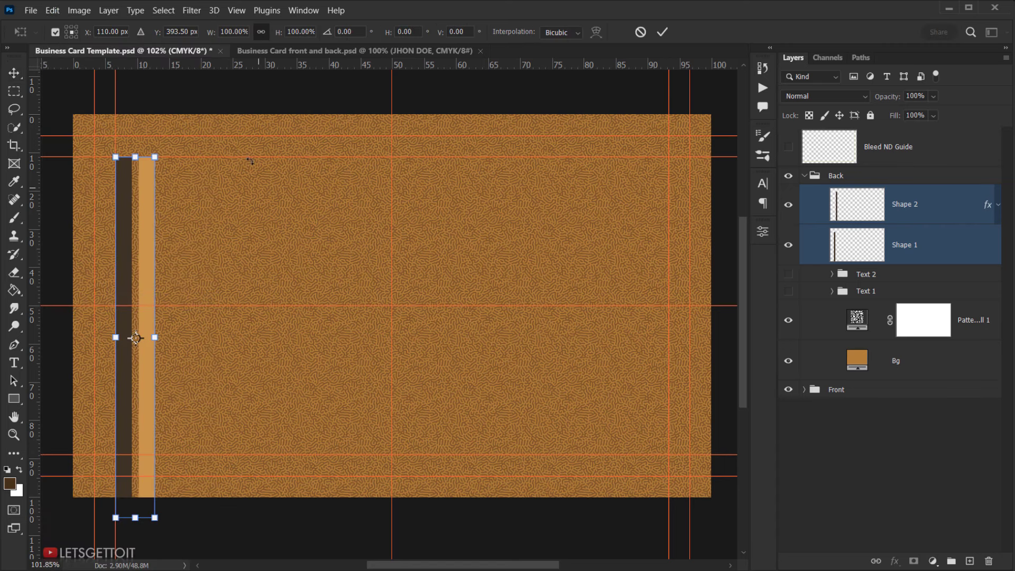
drag(242, 140, 165, 106)
scroll(494, 263, right, 10)
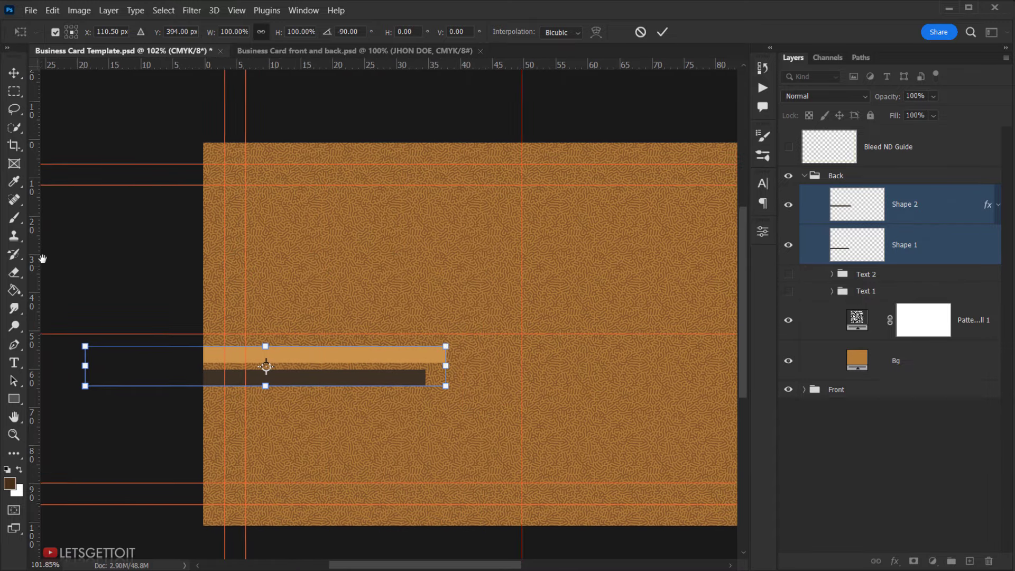
Move both horizontal strips onto the card's horizontal centre guide and stretch them to about 221% to span the full card width
scroll(303, 354, down, 3)
drag(349, 334, 438, 318)
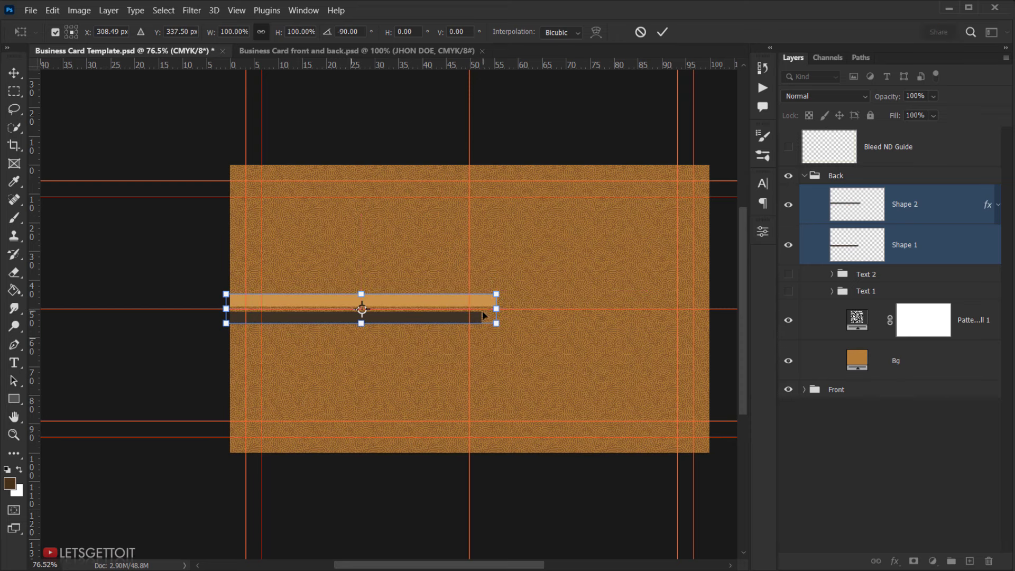
drag(498, 311, 660, 308)
click(663, 32)
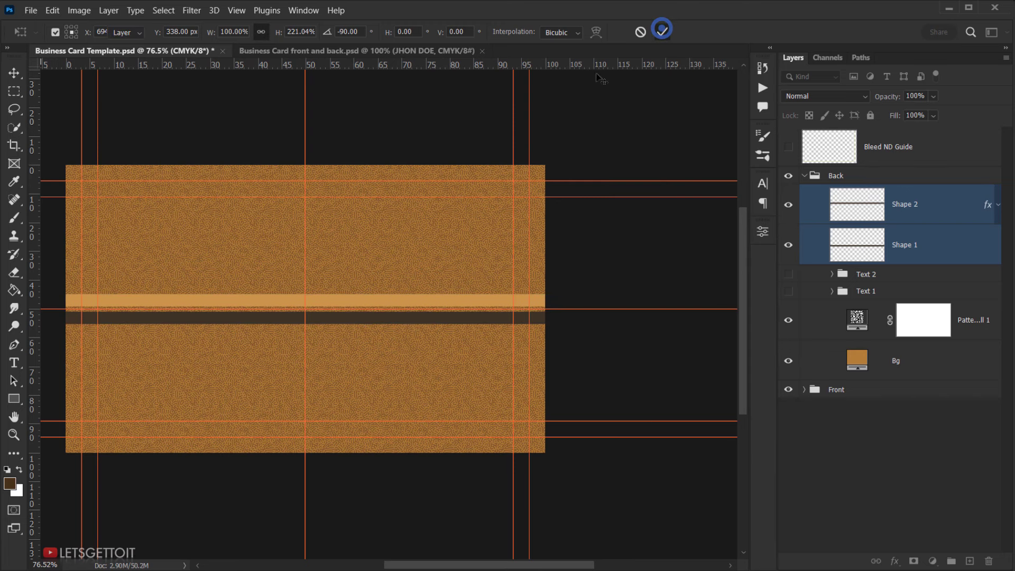
scroll(238, 360, up, 2)
drag(315, 319, 325, 333)
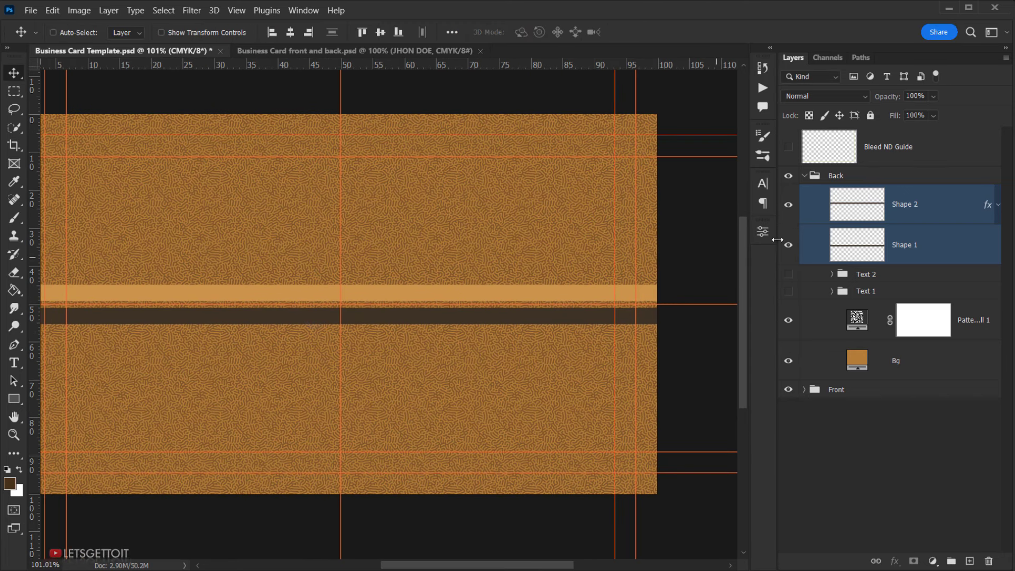
Raise the light strip to widen the gap, centre both strips on the horizontal centre guide, and hide the guides
click(865, 213)
click(789, 206)
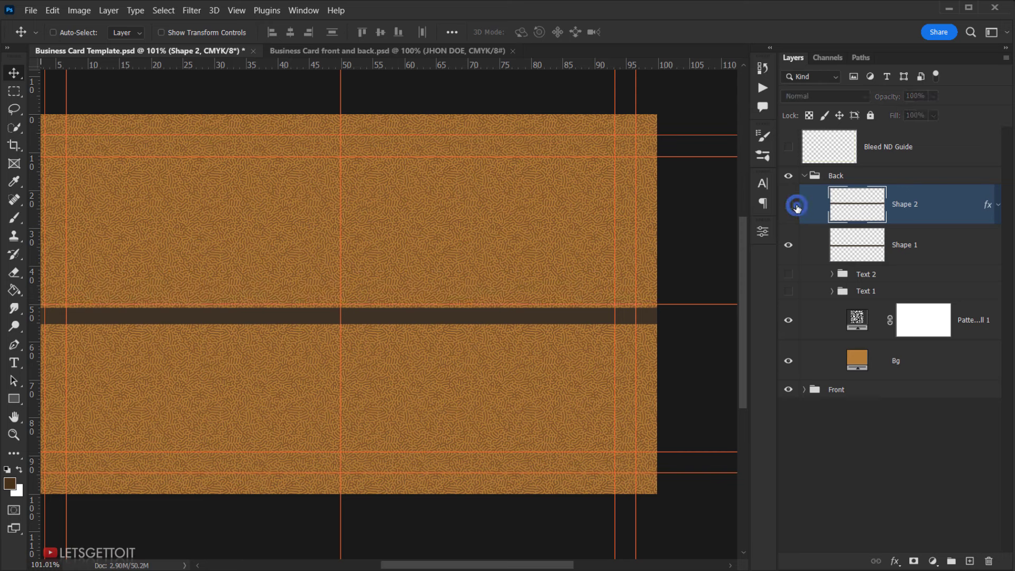
click(790, 205)
click(490, 295)
drag(490, 294, 490, 289)
ctrl+click(916, 238)
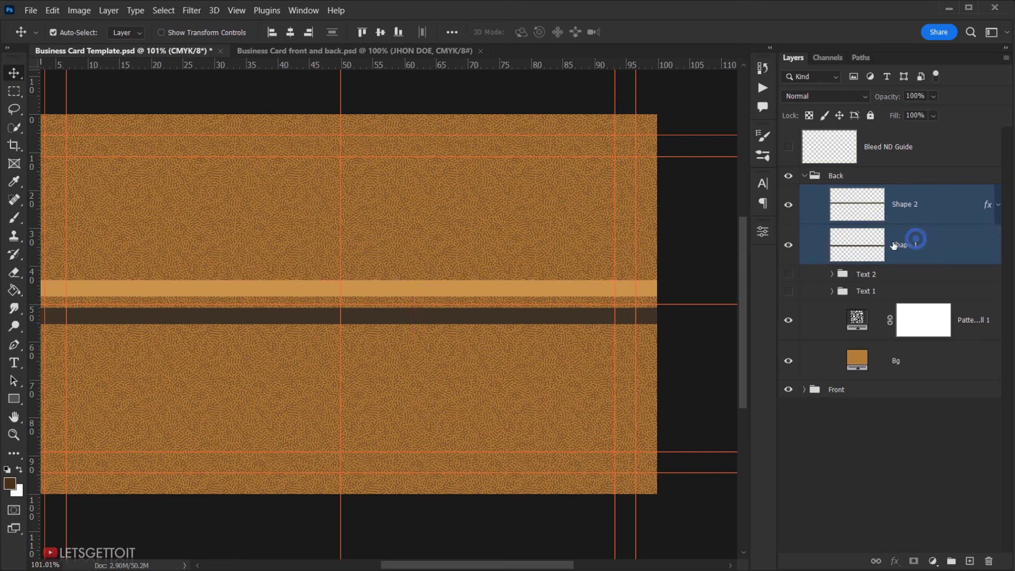
drag(481, 324, 489, 302)
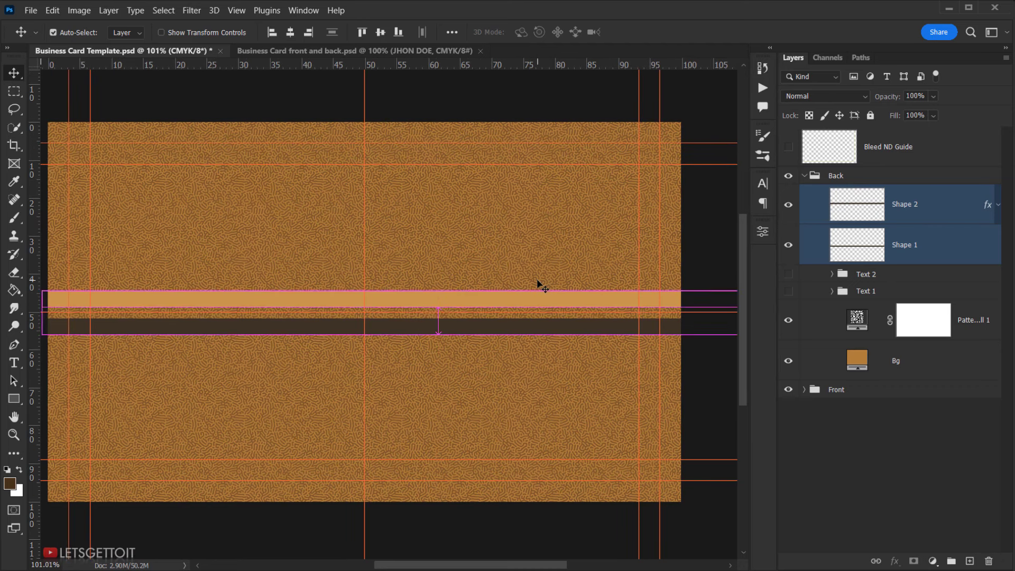
key(ctrl+;)
scroll(376, 381, down, 2)
drag(364, 356, 379, 377)
Group Shape 2 and Shape 1 in the Back group and name the group Shapes
click(808, 173)
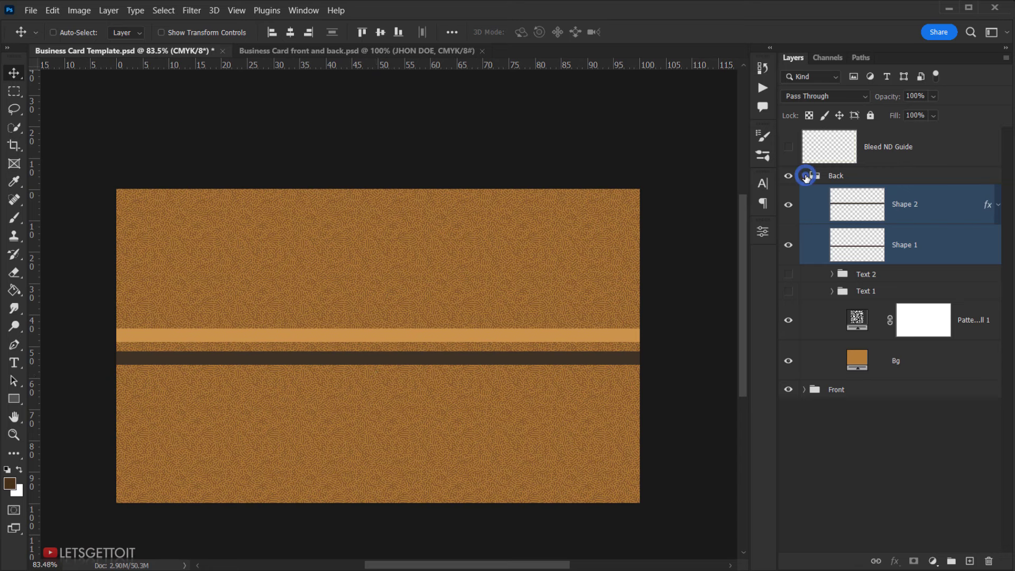
click(906, 199)
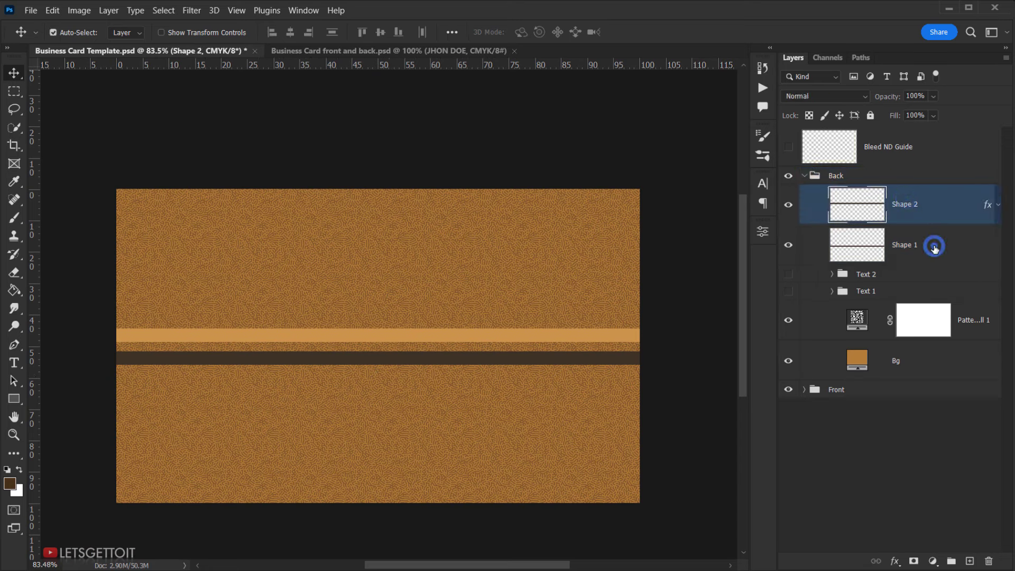
ctrl+click(937, 246)
drag(939, 249, 953, 560)
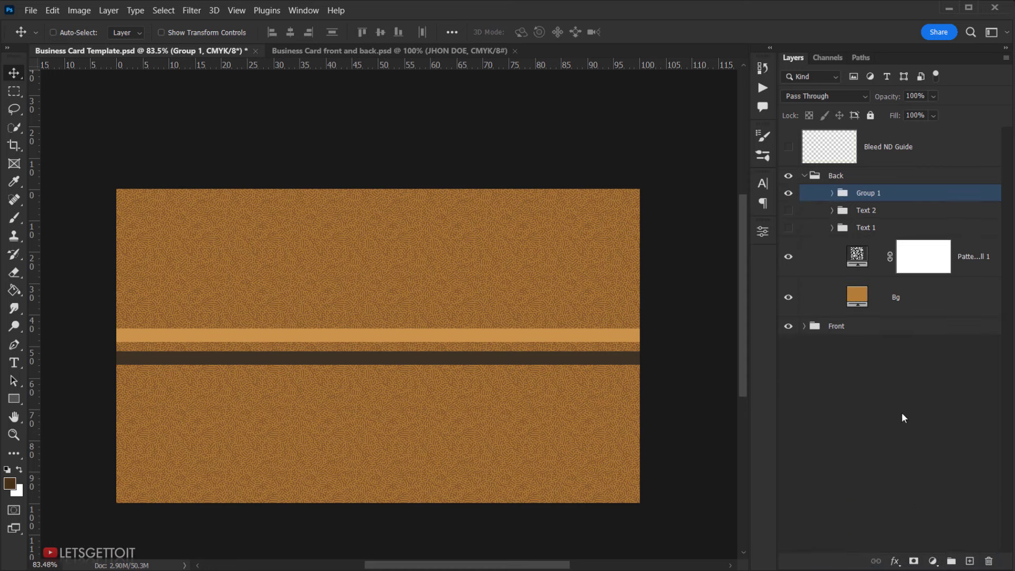
double_click(867, 194)
text(Shapes)
key(Return)
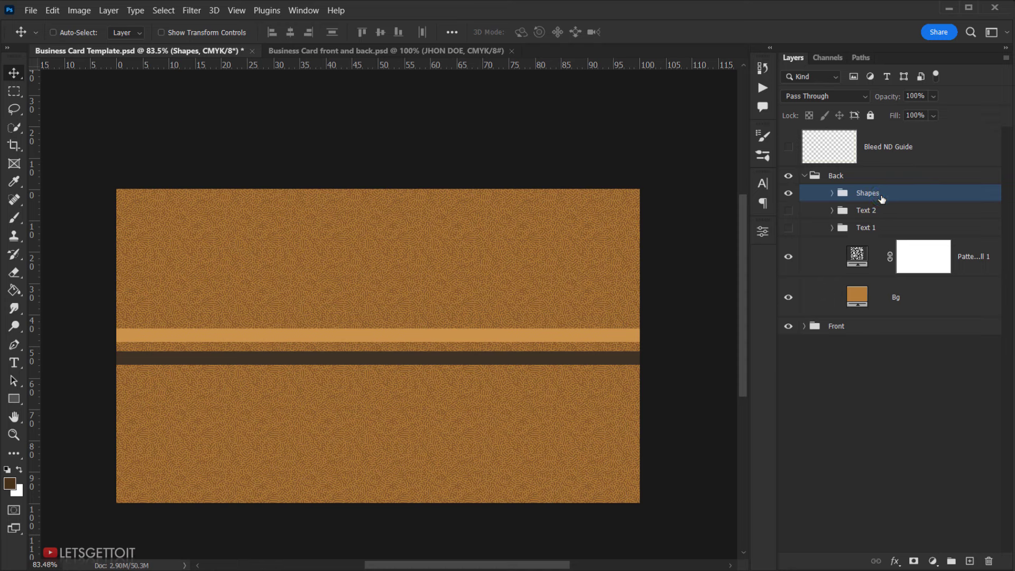
With guides shown, marquee a central square about 27% of the card's width and mask that area out of the Shapes group
click(19, 94)
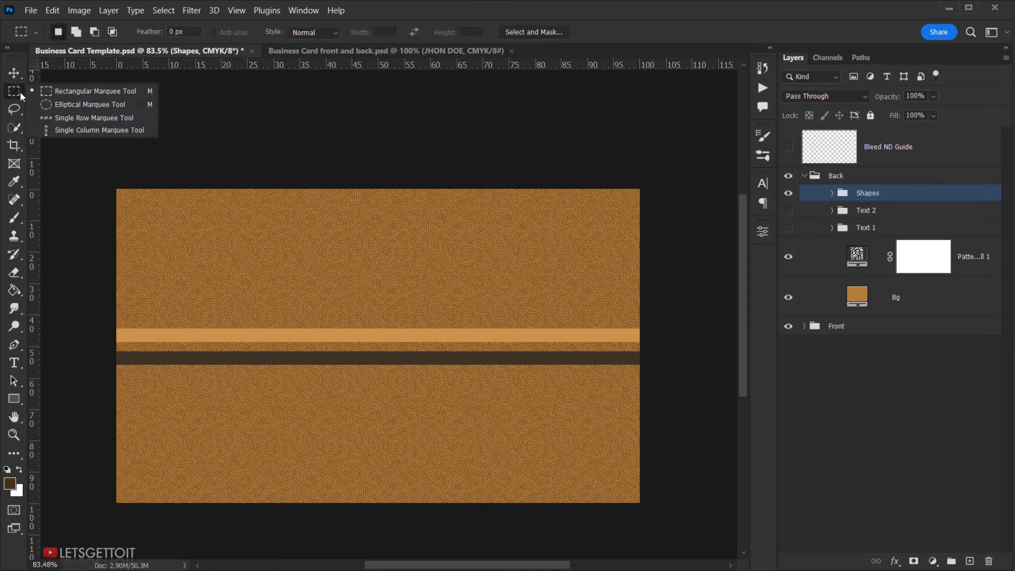
key(ctrl+semicolon)
click(49, 84)
mouse_move(254, 296)
mouse_down()
mouse_move(439, 421)
mouse_move(478, 415)
mouse_move(507, 395)
mouse_move(484, 400)
mouse_move(541, 420)
mouse_move(455, 365)
mouse_move(500, 408)
mouse_up()
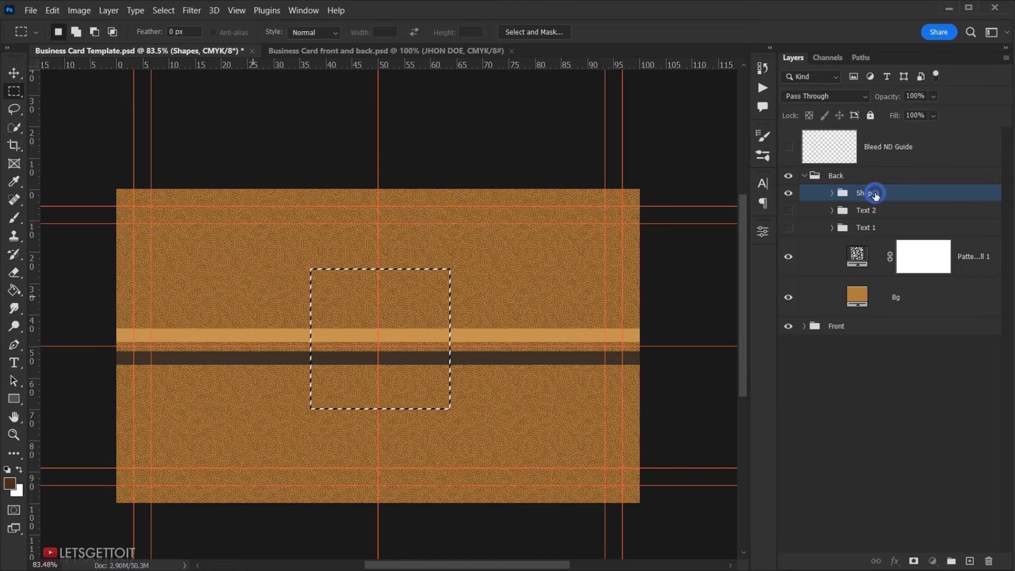
click(915, 561)
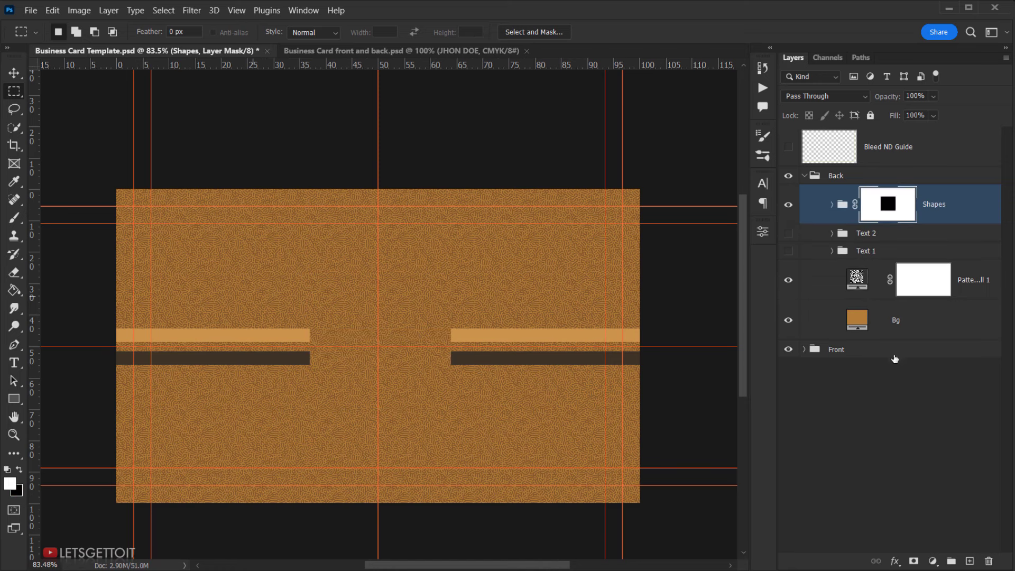
Copy the Shapes group's layer mask onto the Back group's pattern fill layer, replacing its existing mask
click(887, 213)
drag(901, 203, 928, 274)
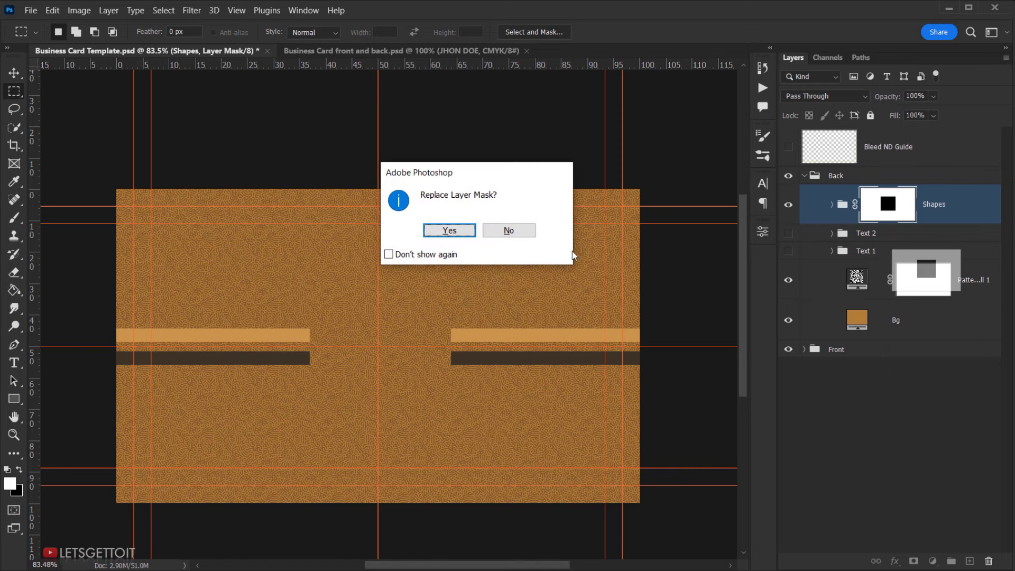
click(449, 230)
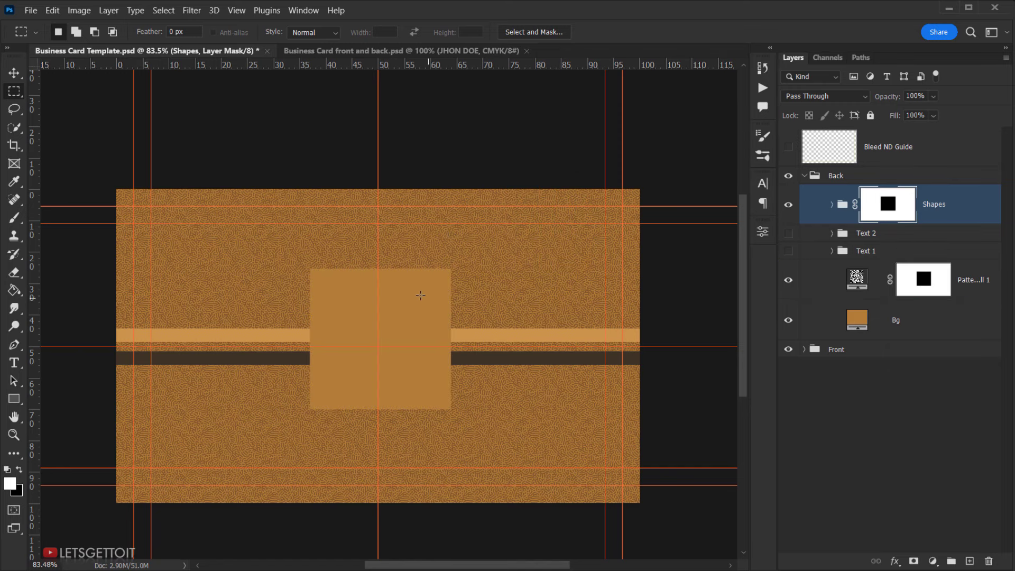
Place QR Code.png from the Business Card tut folder into the central square and scale it to about 108%
key(alt+Tab)
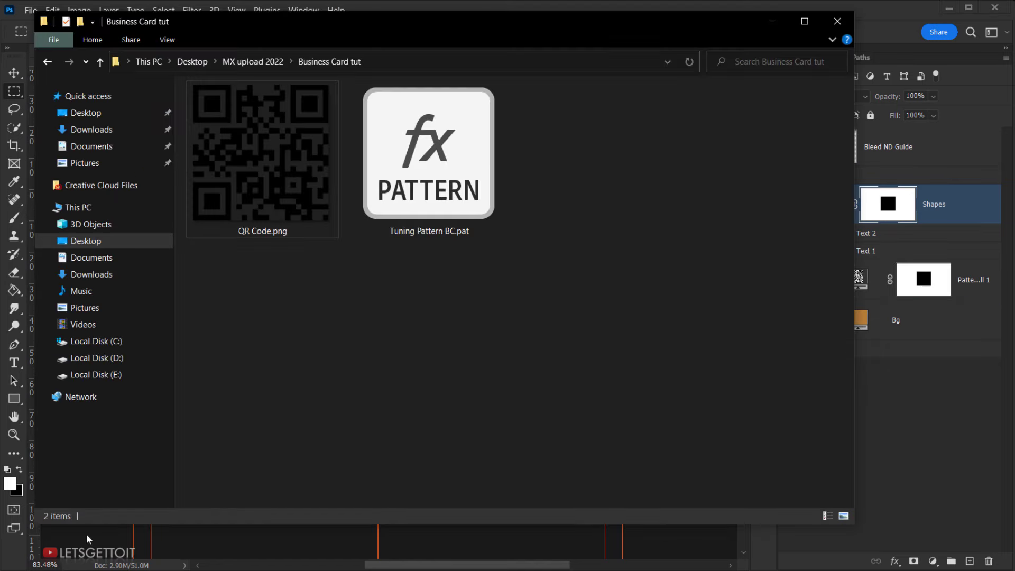
drag(271, 165, 351, 459)
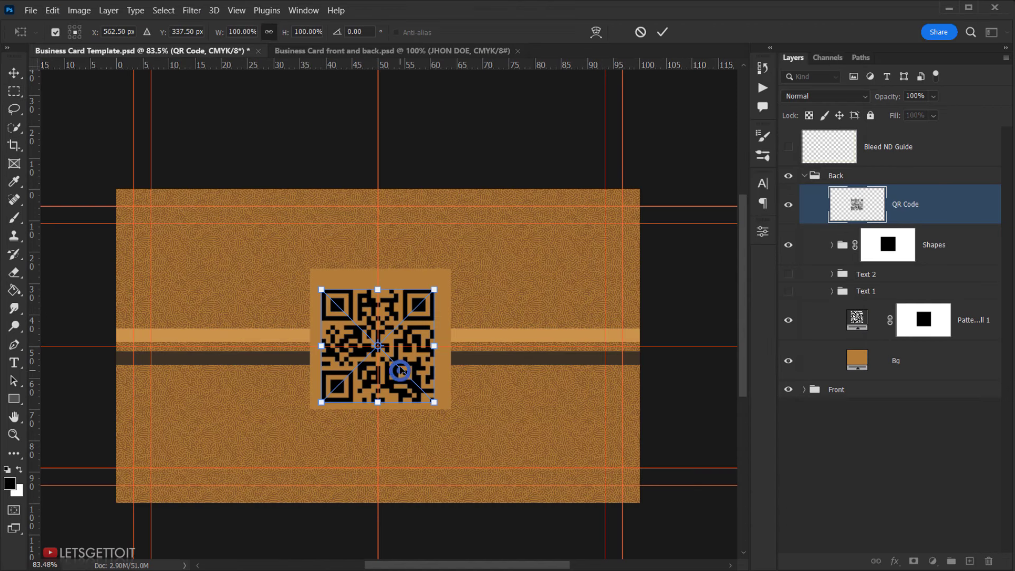
mouse_move(397, 370)
mouse_down()
mouse_move(397, 378)
mouse_move(403, 368)
mouse_up()
drag(378, 285, 378, 280)
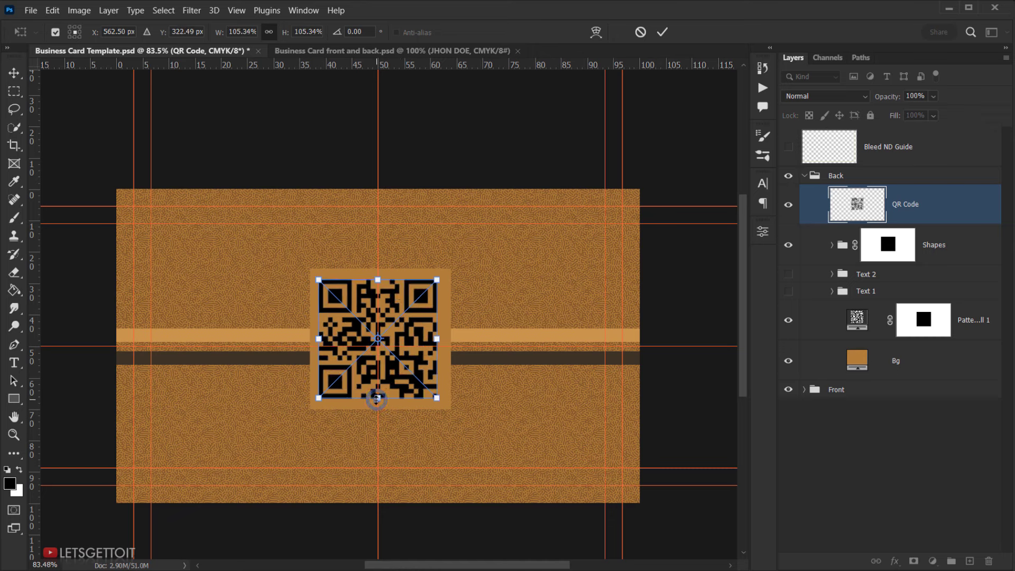
drag(377, 399, 386, 380)
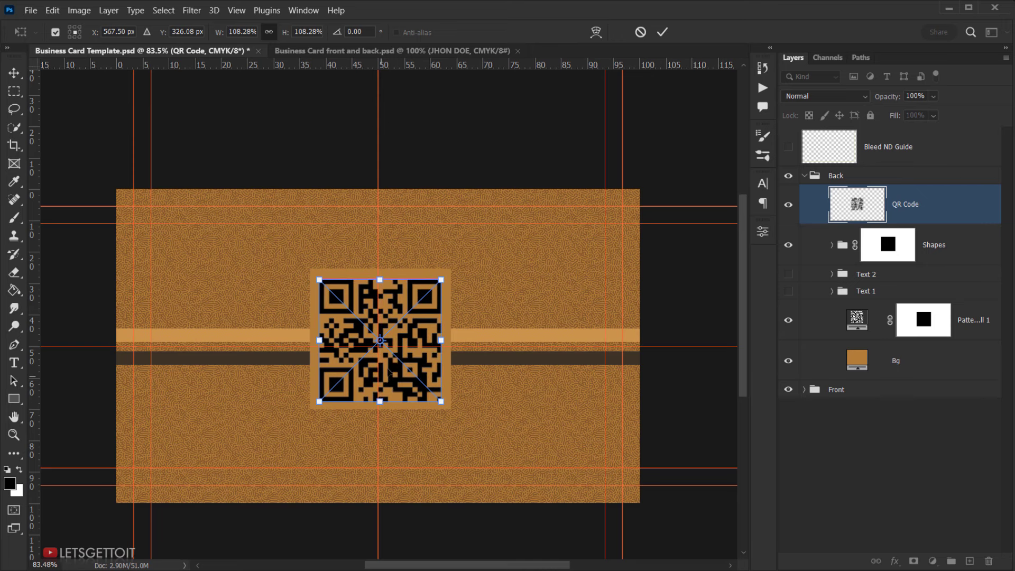
click(662, 32)
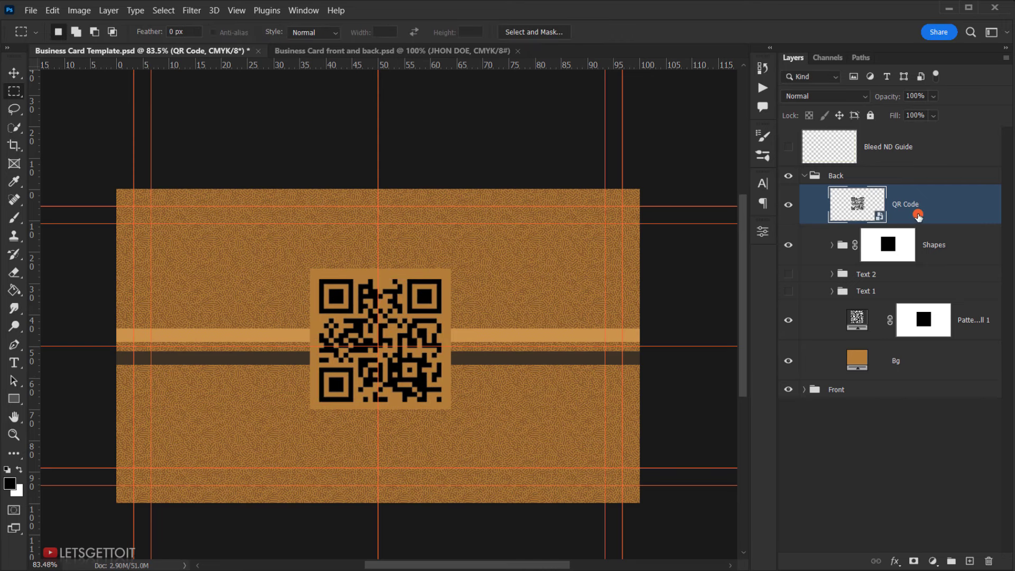
Rasterize the QR Code layer and hide the guides
right_click(919, 216)
click(800, 295)
key(ctrl+semicolon)
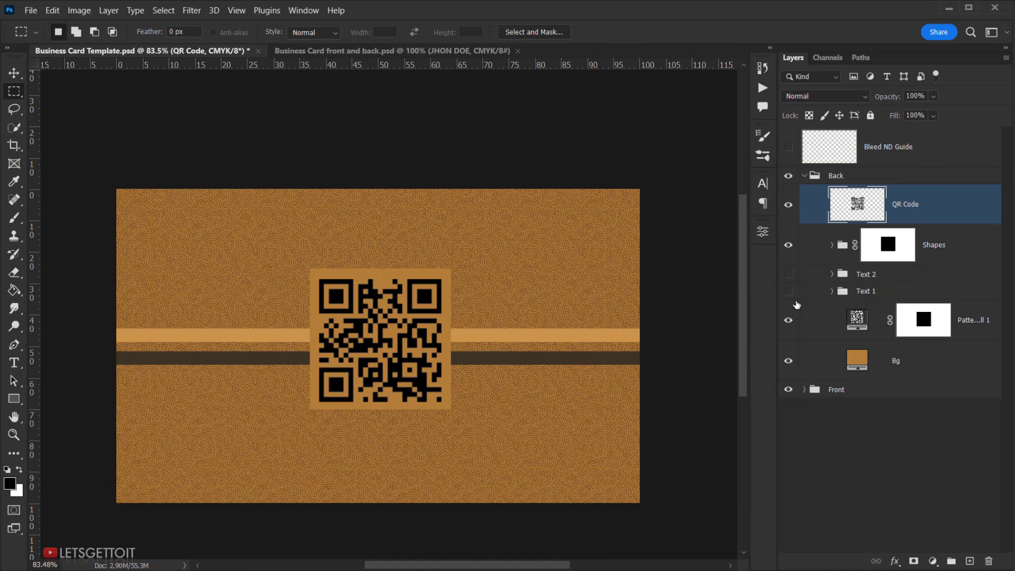
Make the Back group's Text 1 group visible and delete its Text 2 group
scroll(400, 387, down, 3)
scroll(399, 387, up, 4)
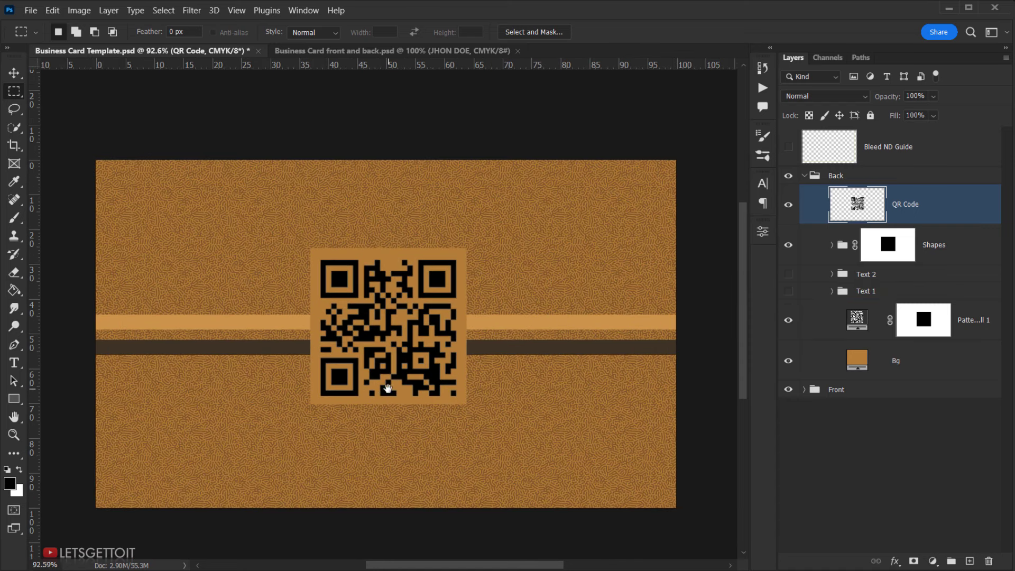
drag(387, 388, 370, 389)
click(789, 290)
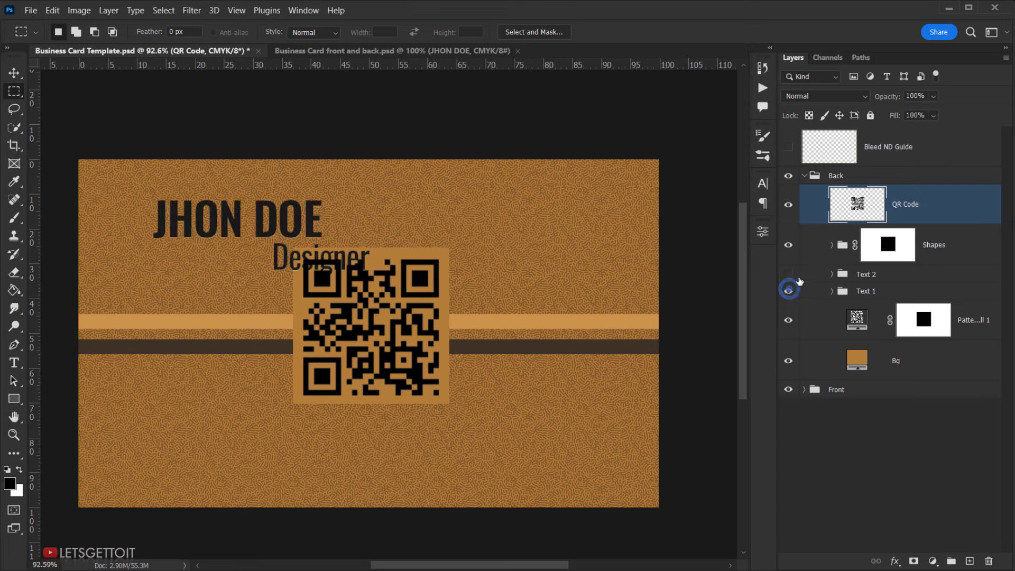
click(874, 274)
drag(943, 349, 989, 561)
Delete the name text layer from the Back group's Text 1 group, keeping the Designer layer
click(832, 274)
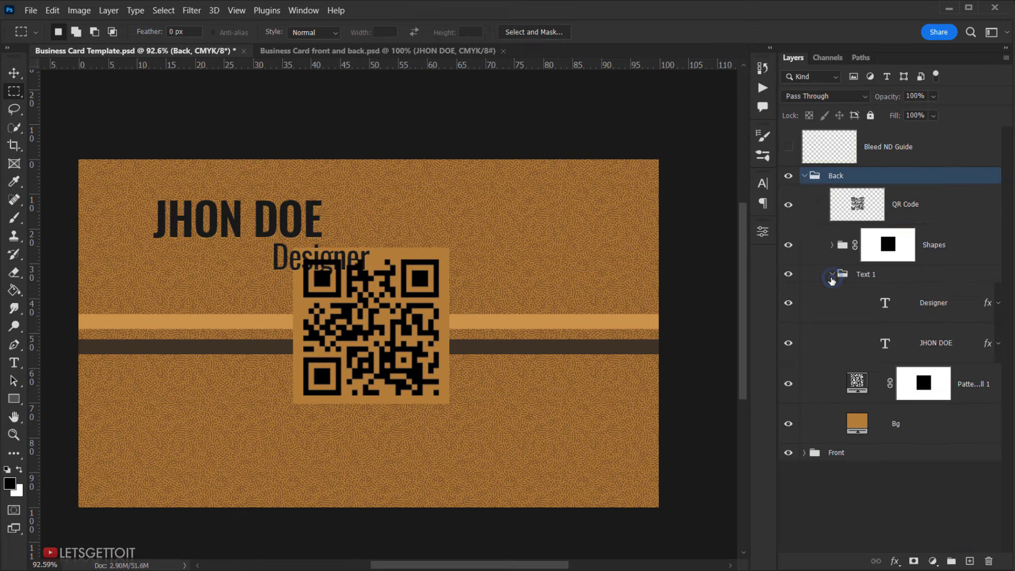
click(961, 305)
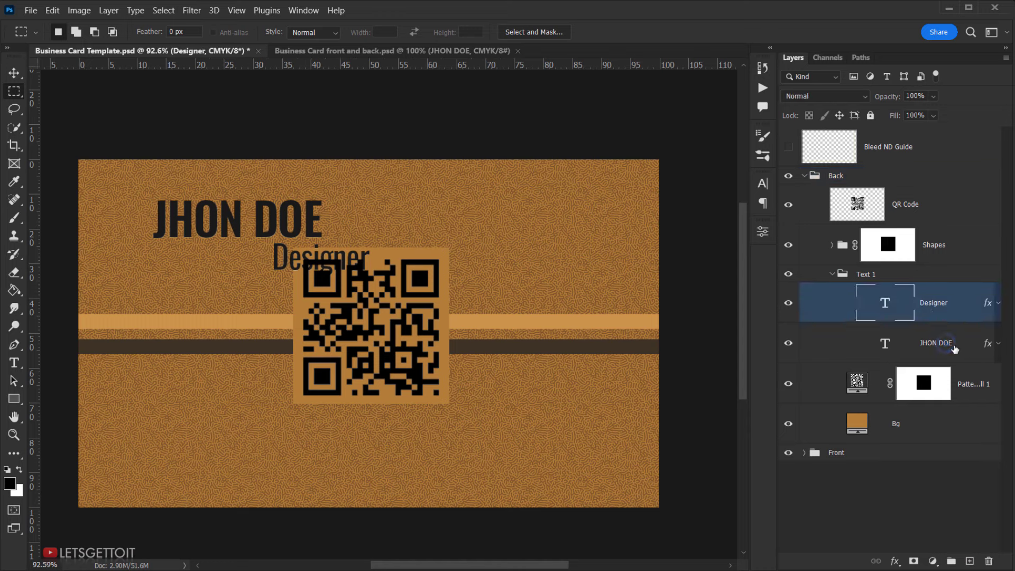
drag(946, 344, 987, 562)
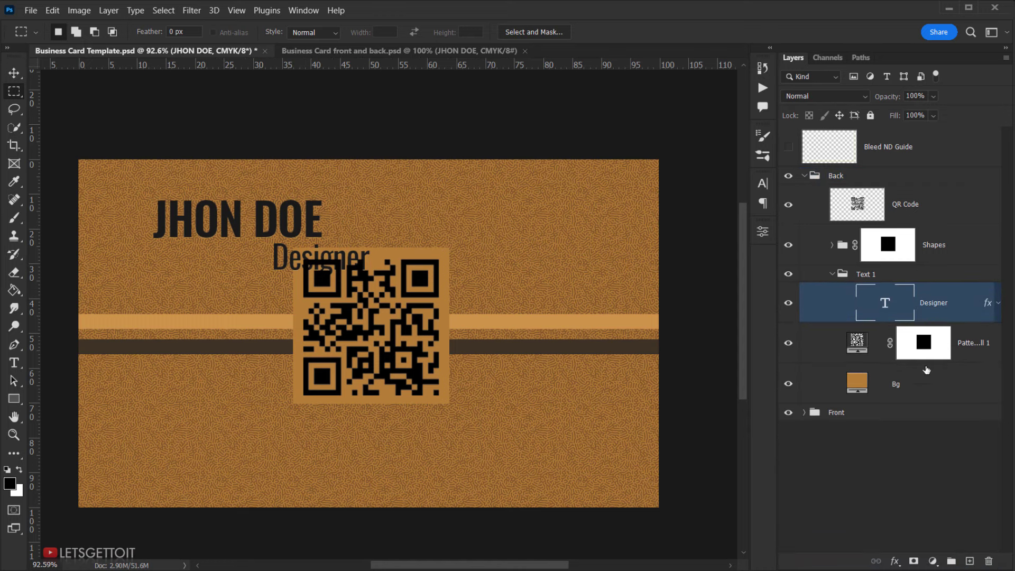
Move the Designer text below the QR code and replace its wording with "scan for more info"
key(v)
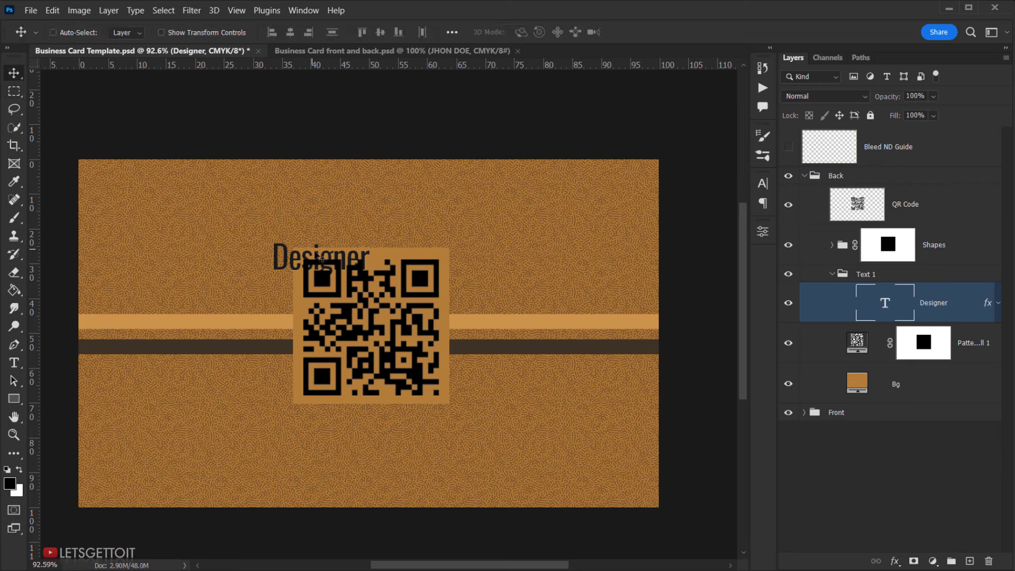
drag(314, 253, 365, 427)
double_click(872, 301)
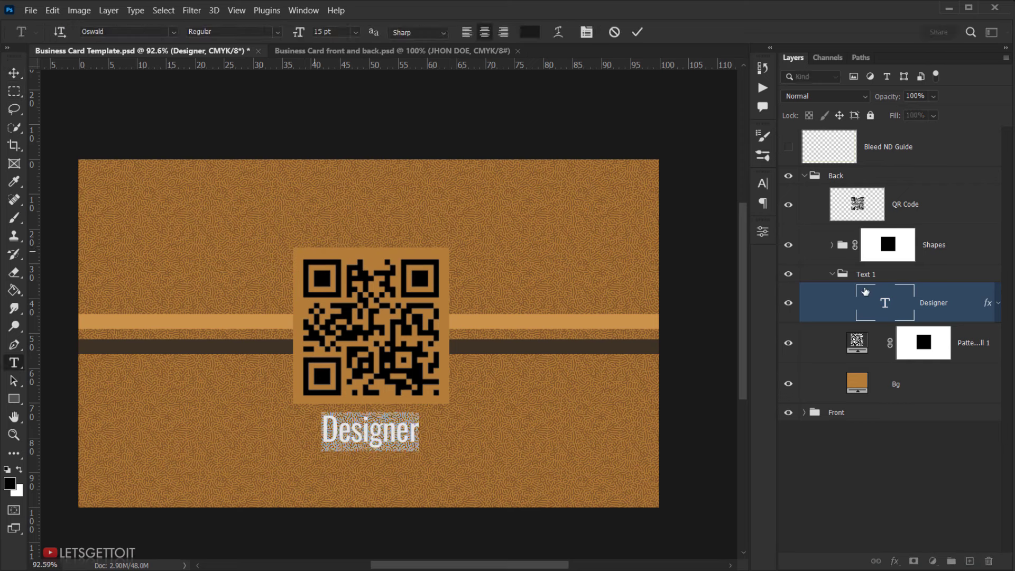
text(sca)
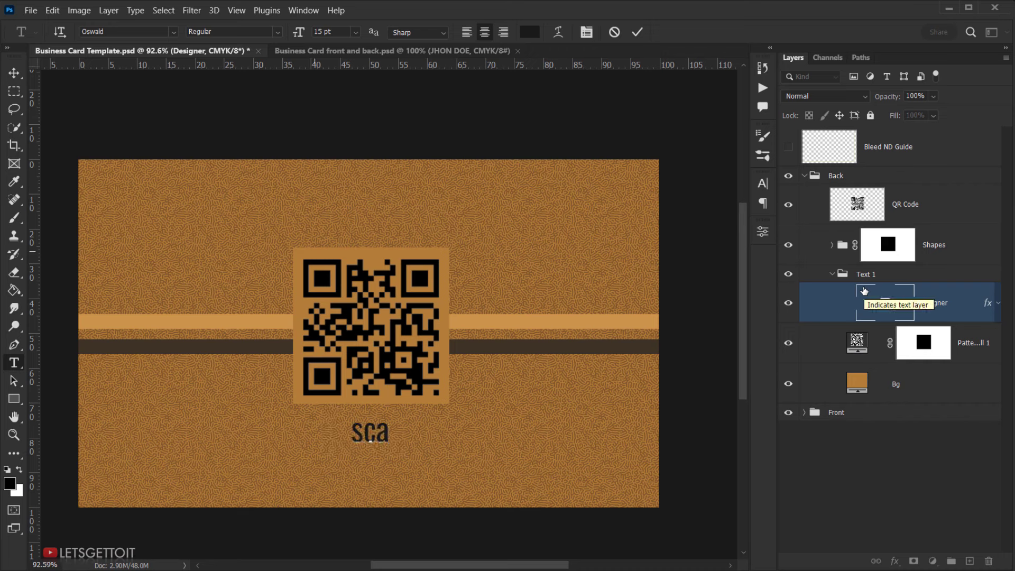
text(n for)
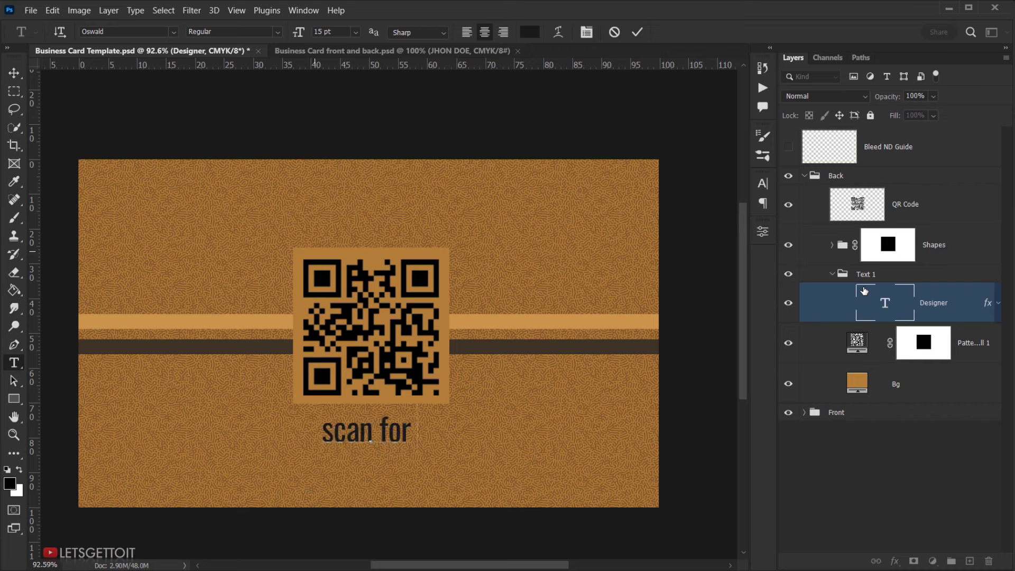
text( more)
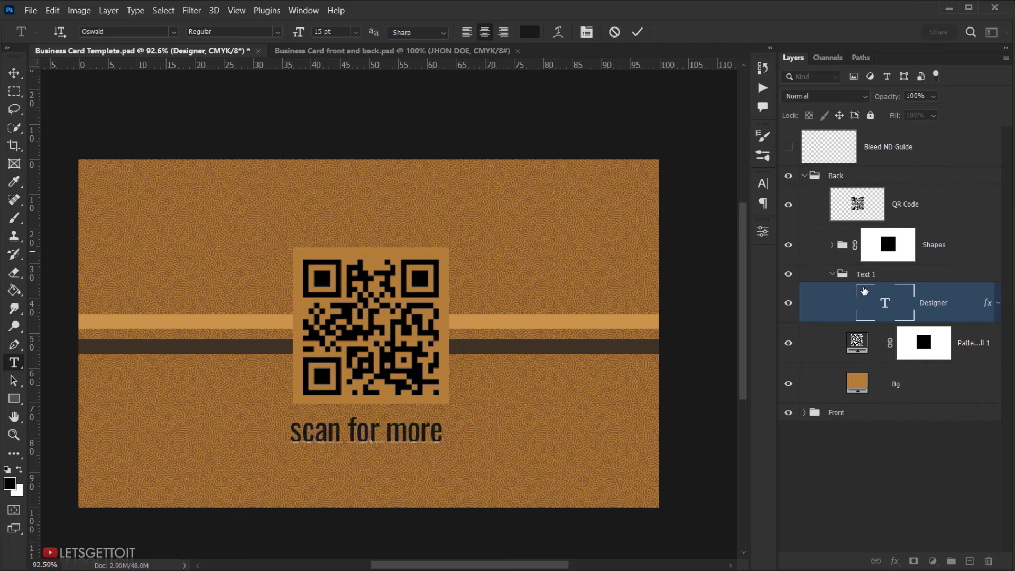
text( info)
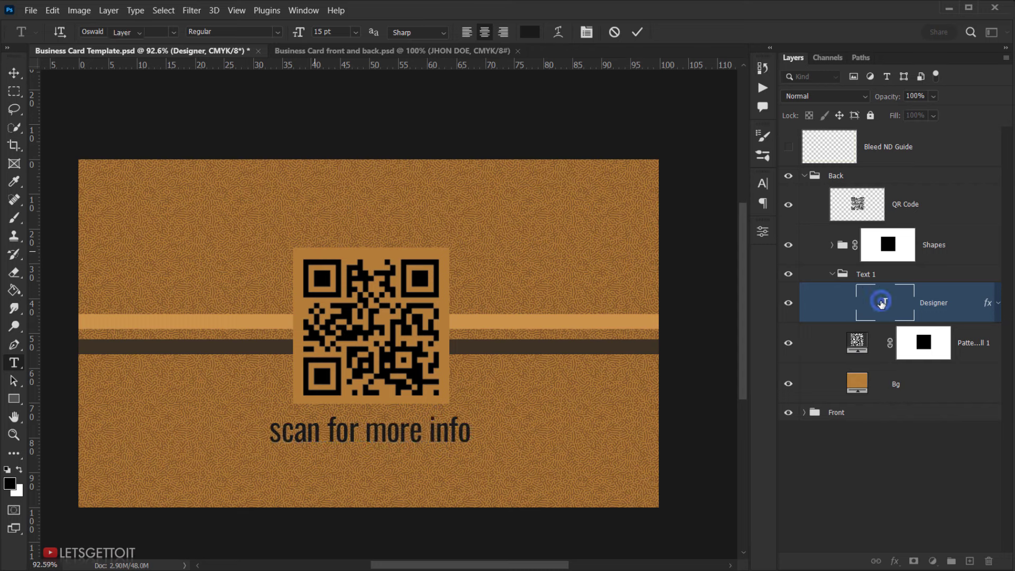
Set the caption's font size to 11 pt and move it up close beneath the QR code square
key(ctrl+a)
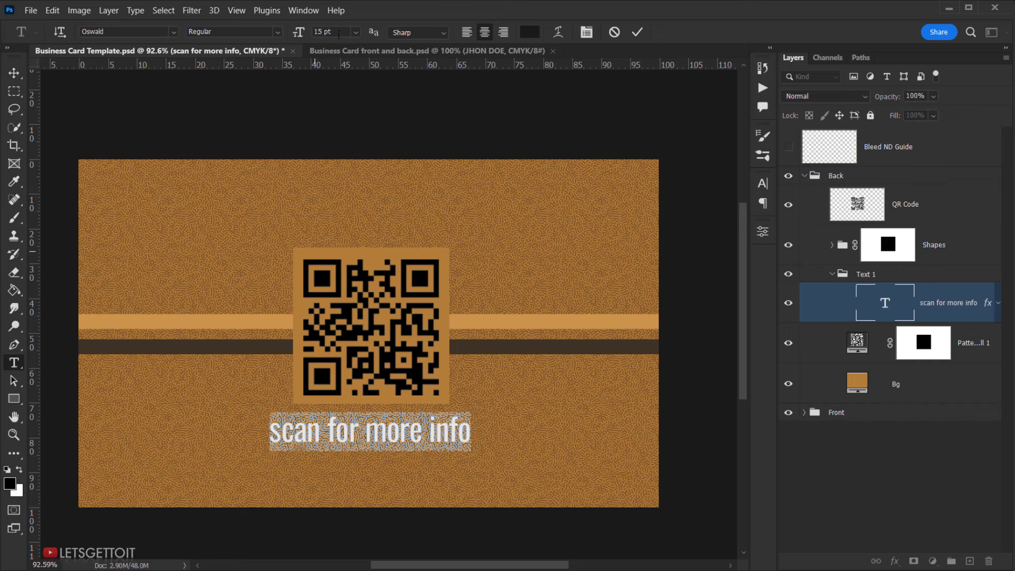
click(339, 33)
text(11)
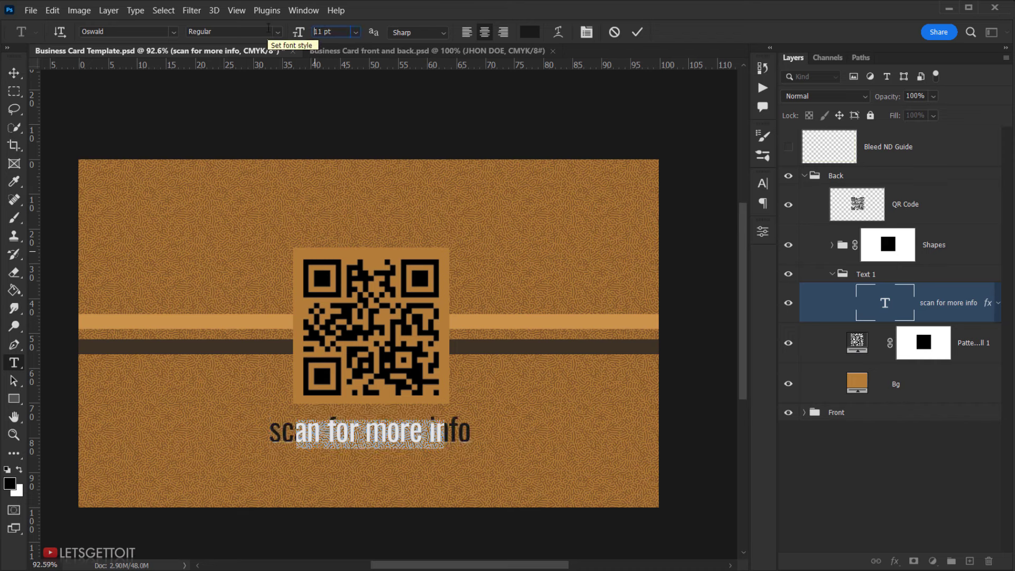
click(13, 73)
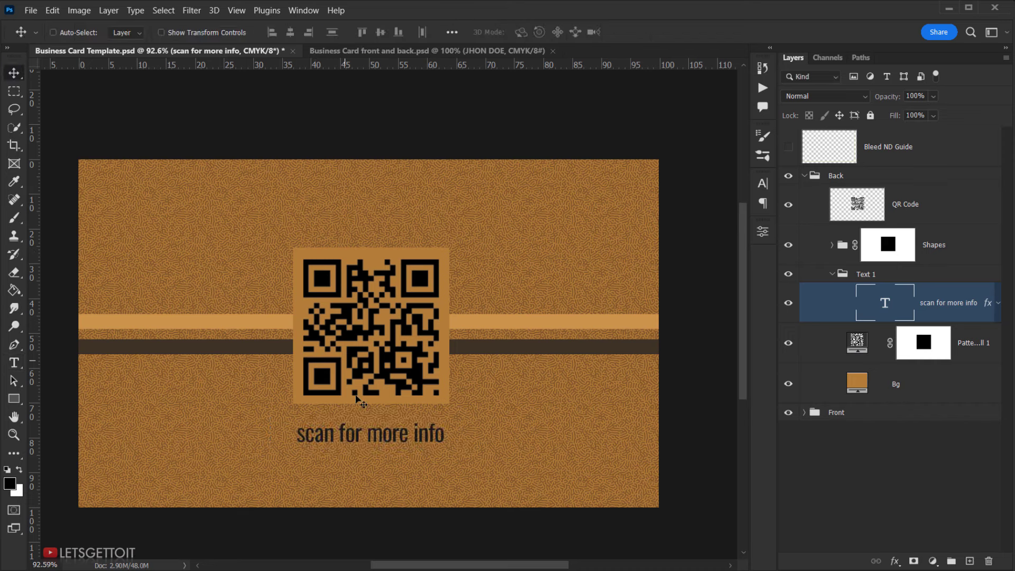
mouse_move(364, 438)
mouse_down()
mouse_move(364, 418)
mouse_move(368, 428)
mouse_up()
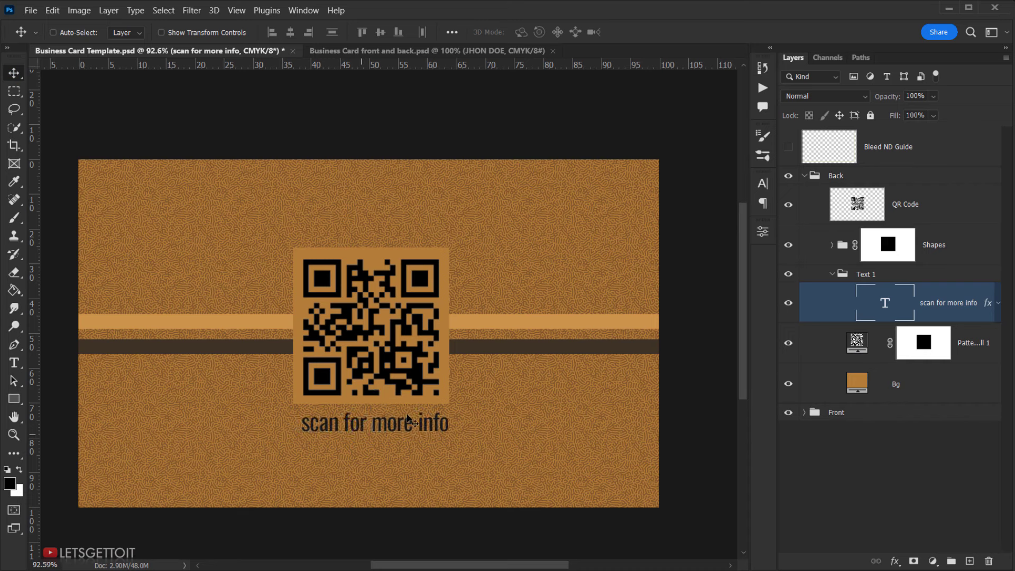
Collapse the Text 1 and Back groups, and toggle the Back group's visibility to compare both card sides in an enlarged view with the panels hidden
click(833, 275)
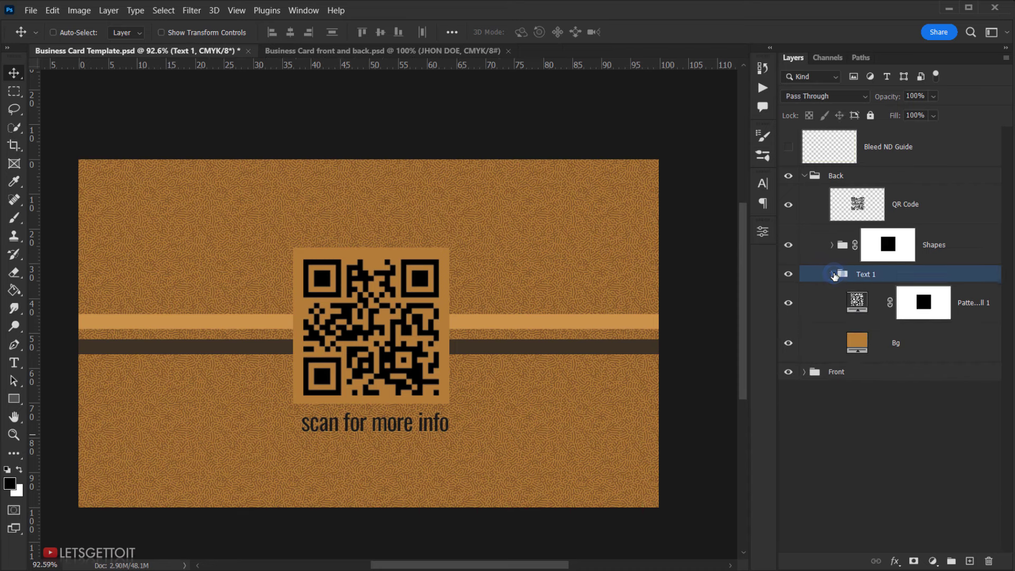
click(806, 177)
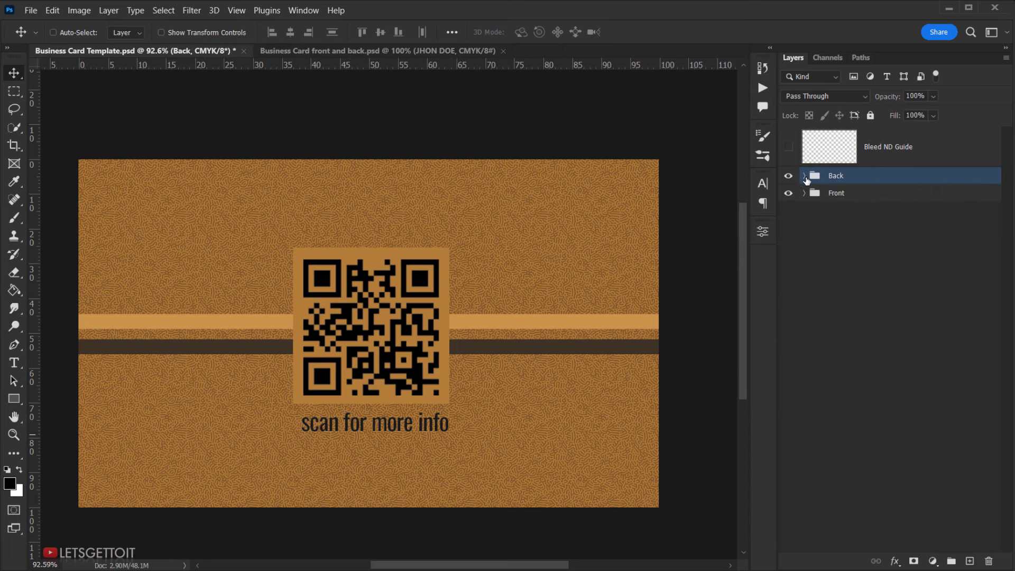
click(789, 177)
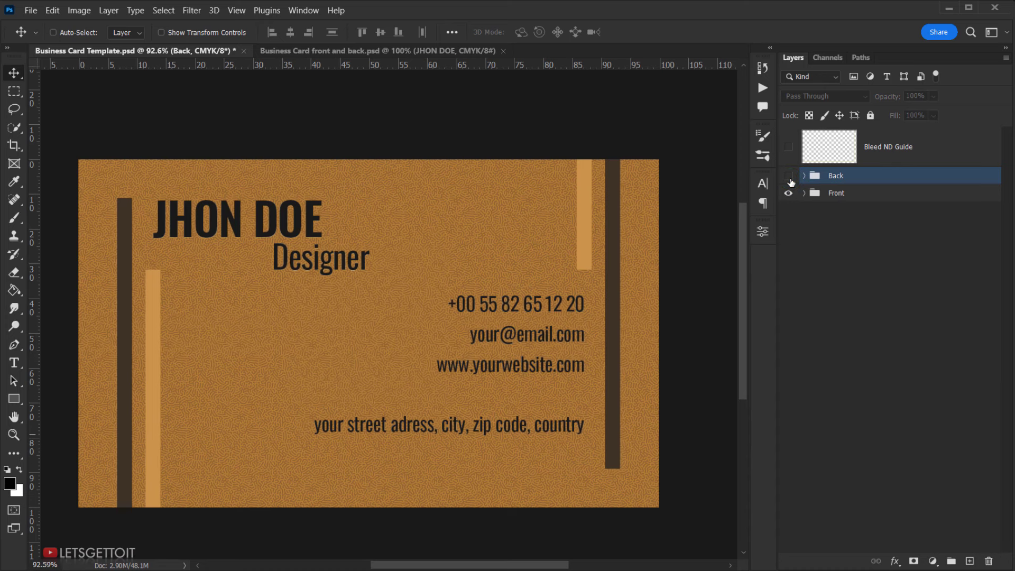
click(789, 177)
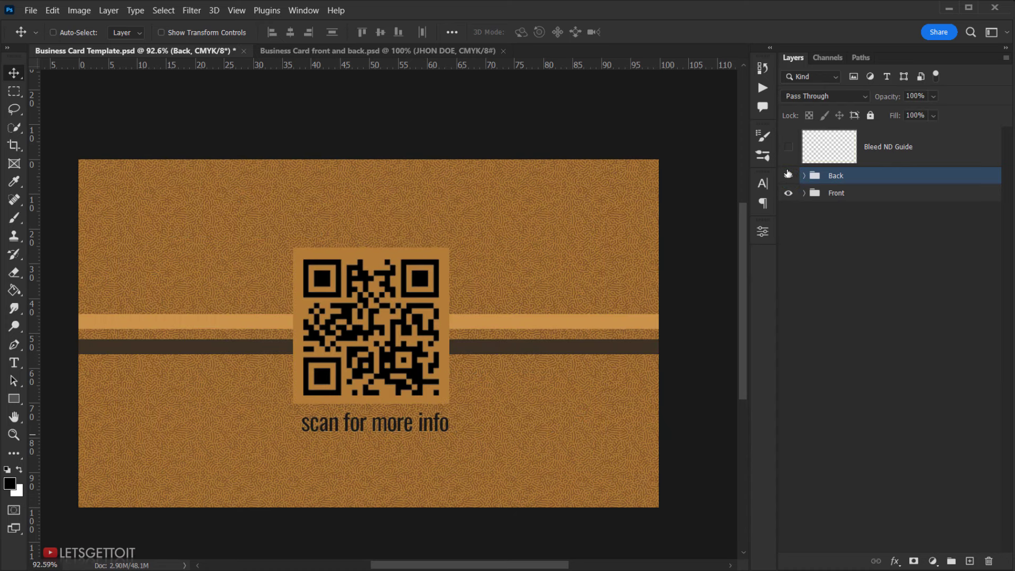
key(ctrl+0)
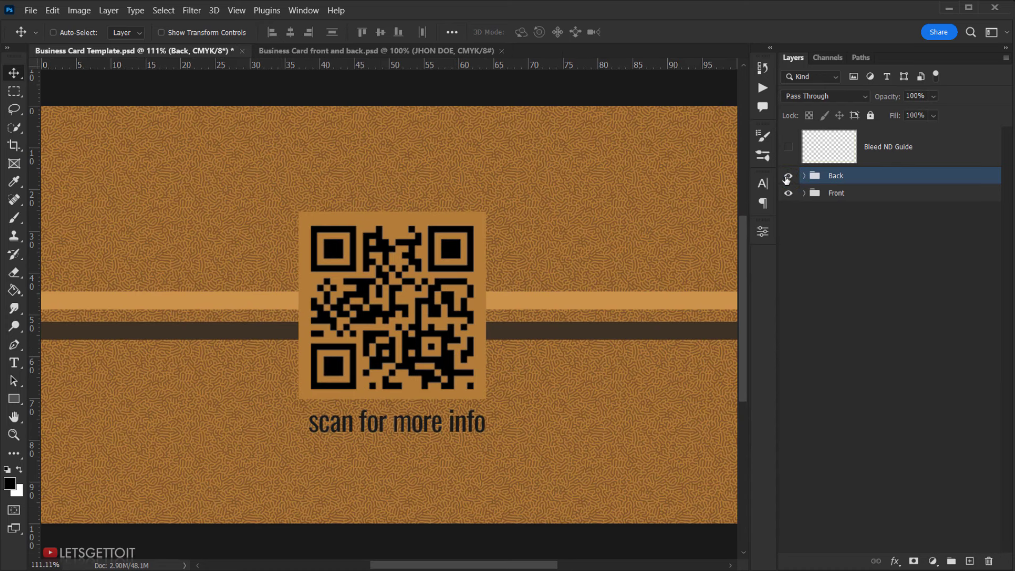
click(789, 176)
key(Tab)
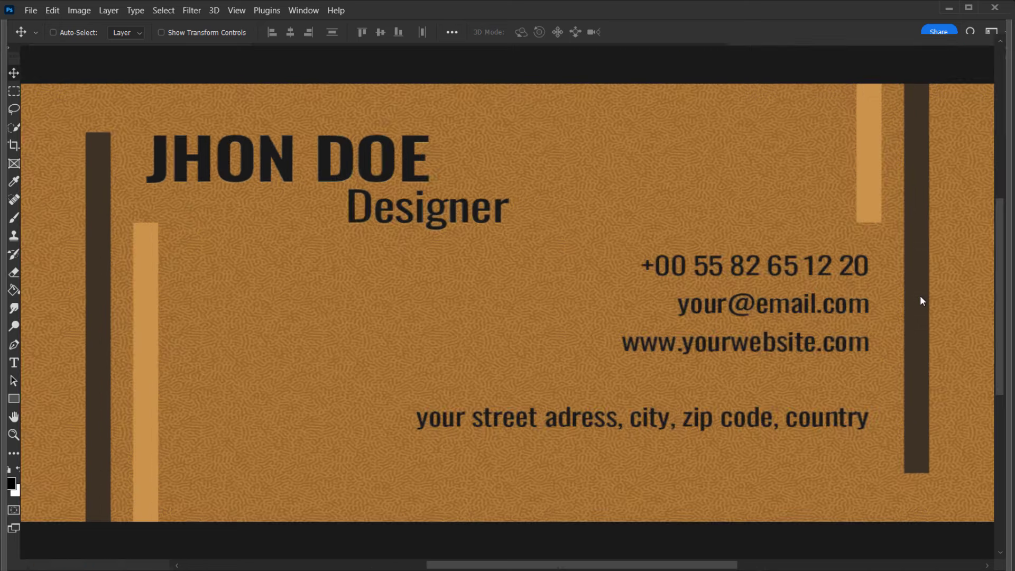